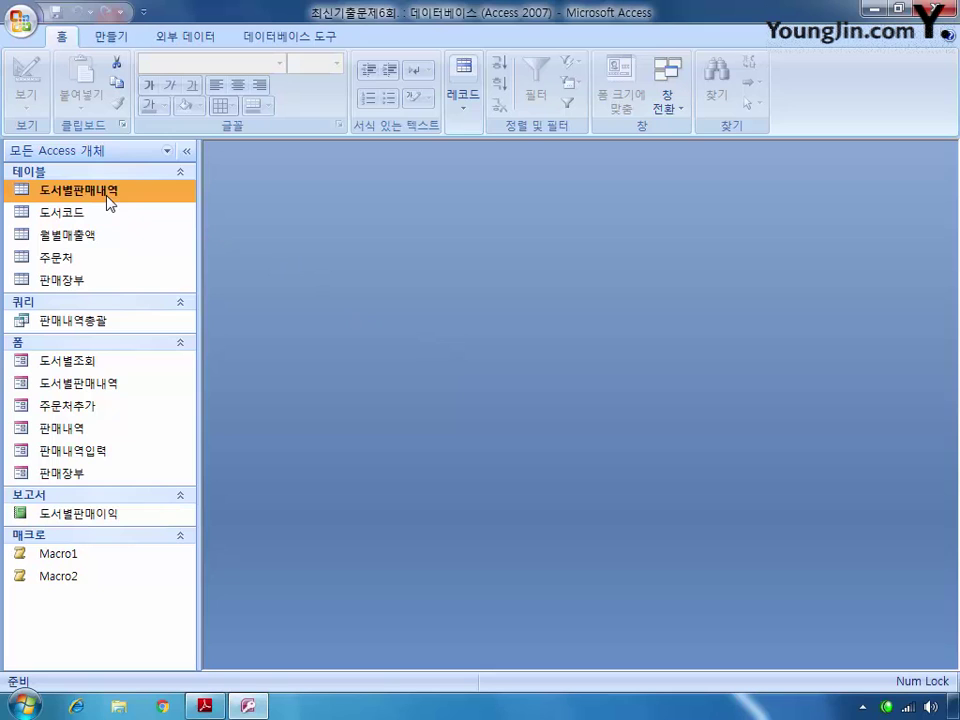
Open the 도서별판매내역 table in Design view and hide the property sheet
right_click(109, 200)
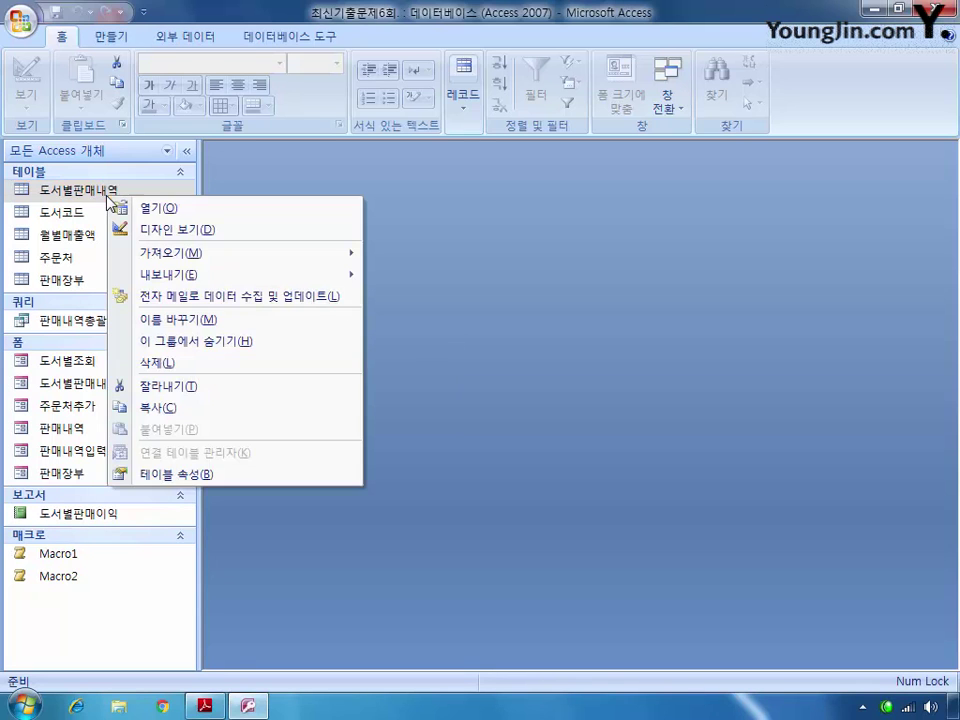
click(137, 229)
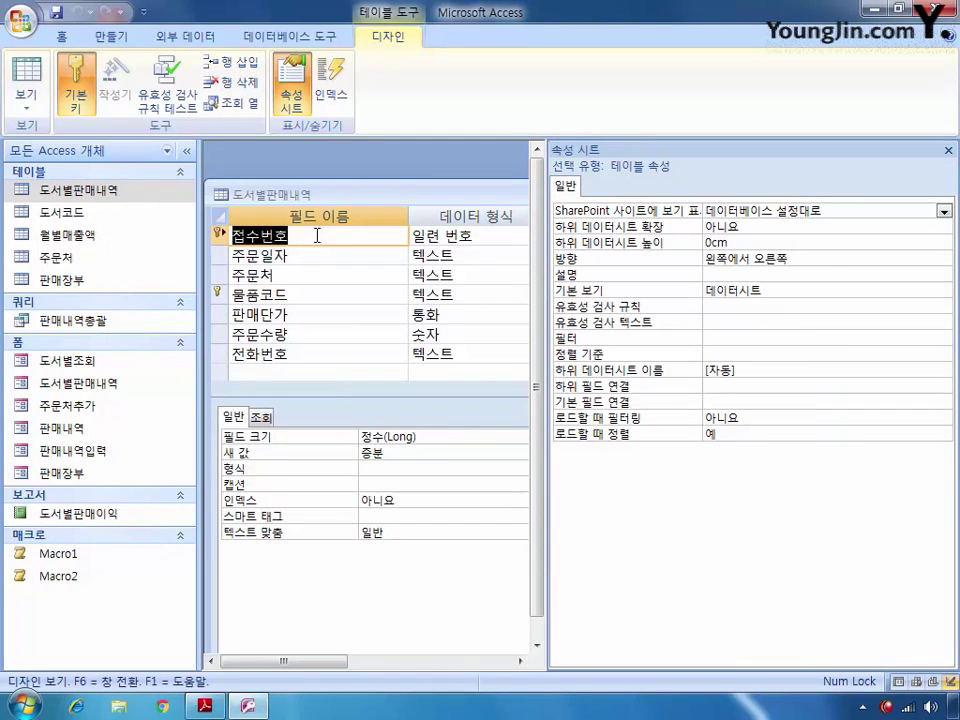
click(221, 255)
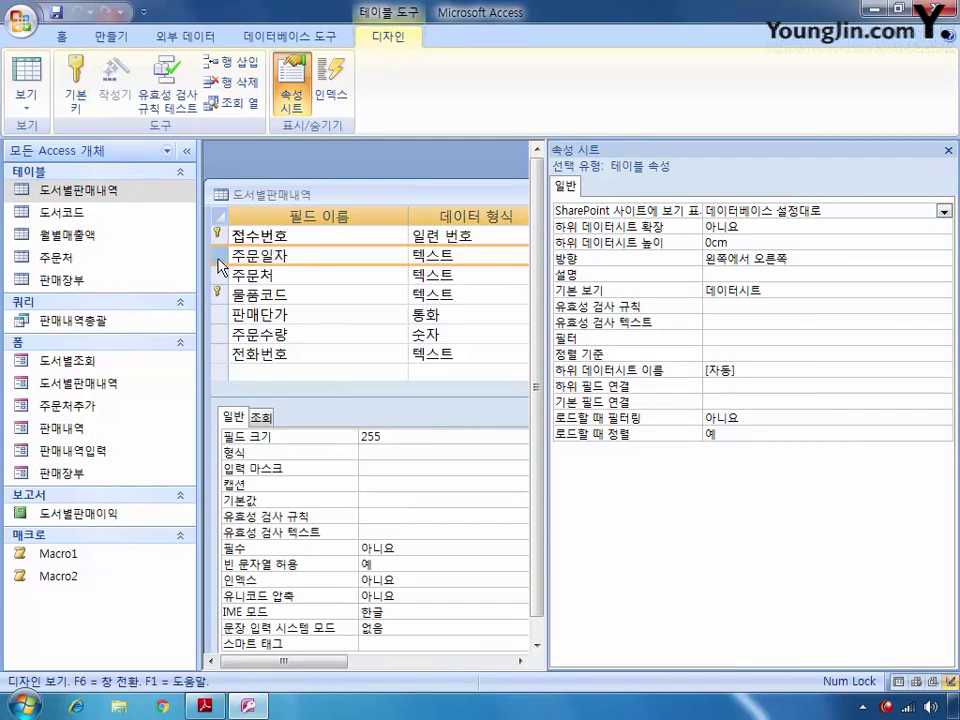
click(947, 151)
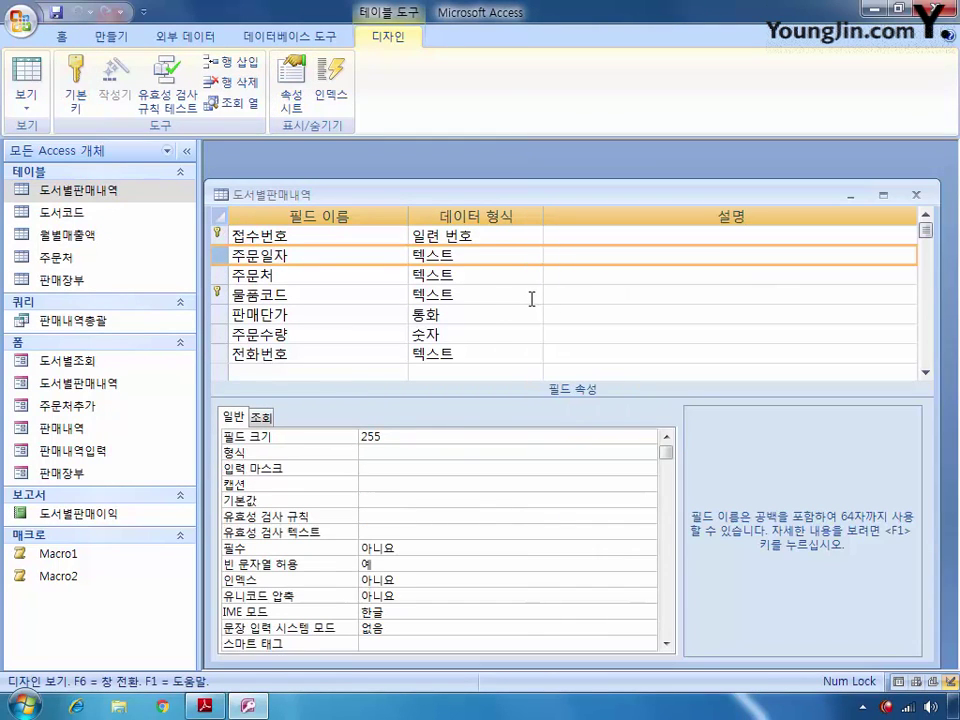
Set the data type of the 주문일자 field to 날짜/시간
click(525, 255)
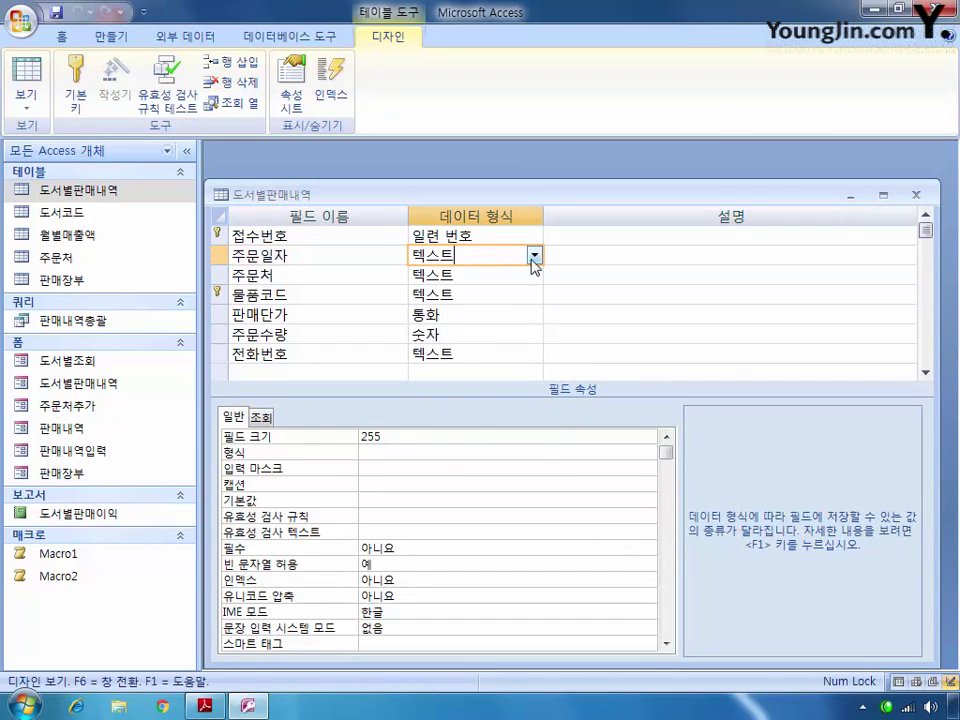
click(535, 255)
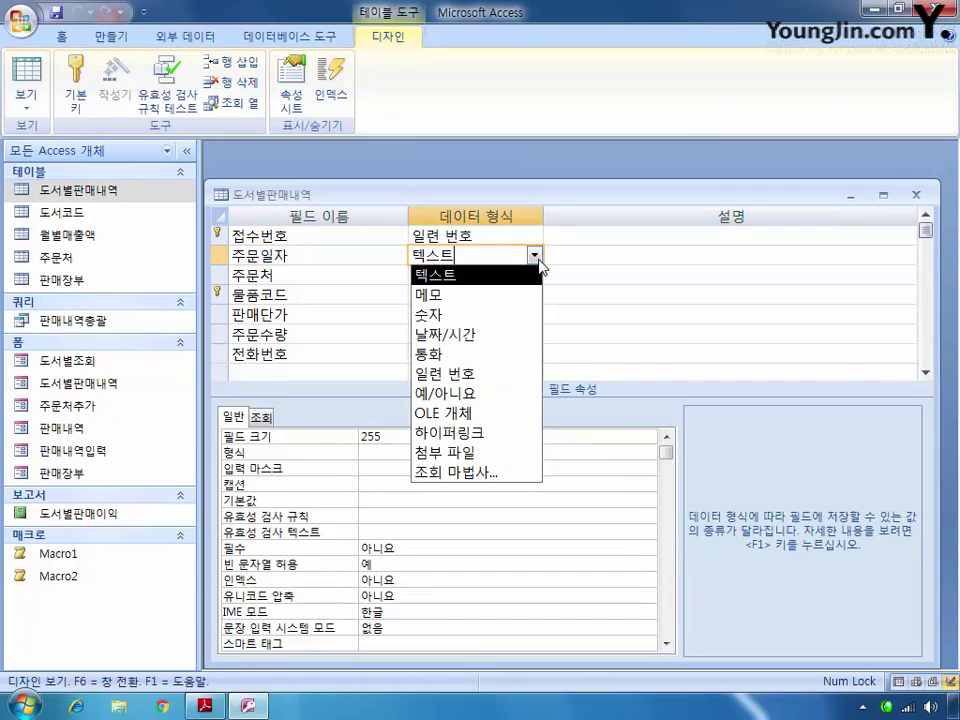
click(495, 333)
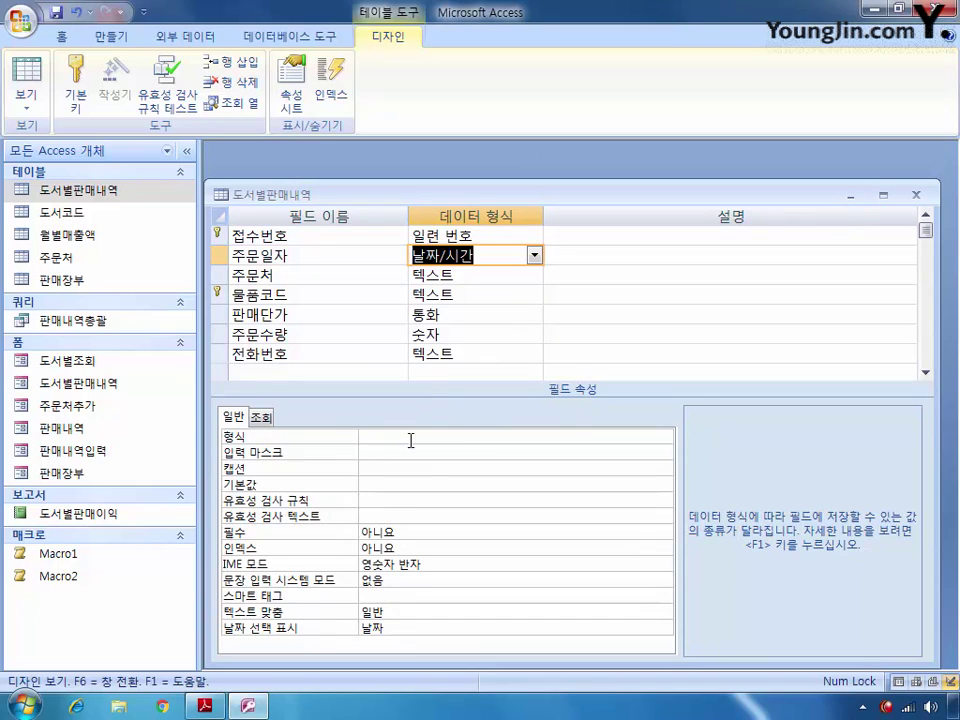
Set the 형식 property of the 주문일자 field to yyyy년 mm월 dd일
click(370, 437)
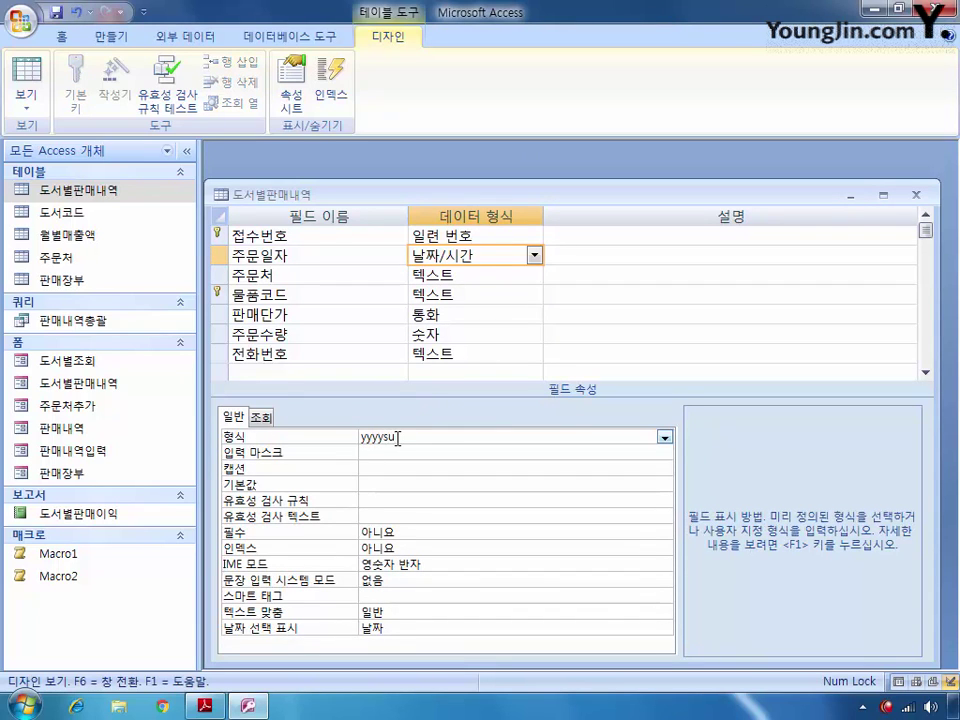
text(yyyyㄴ)
key(BackSpace)
text(ㄴmm우 dd이ㄹ)
click(398, 438)
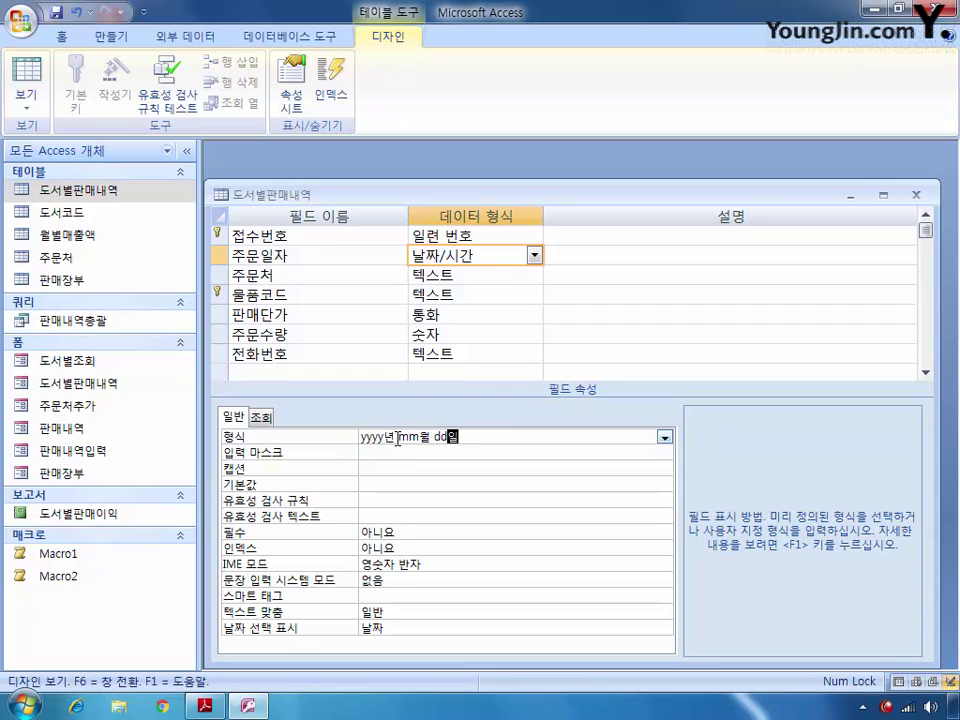
Set the input mask of the 전화번호 field to (999)999-999;0
click(216, 360)
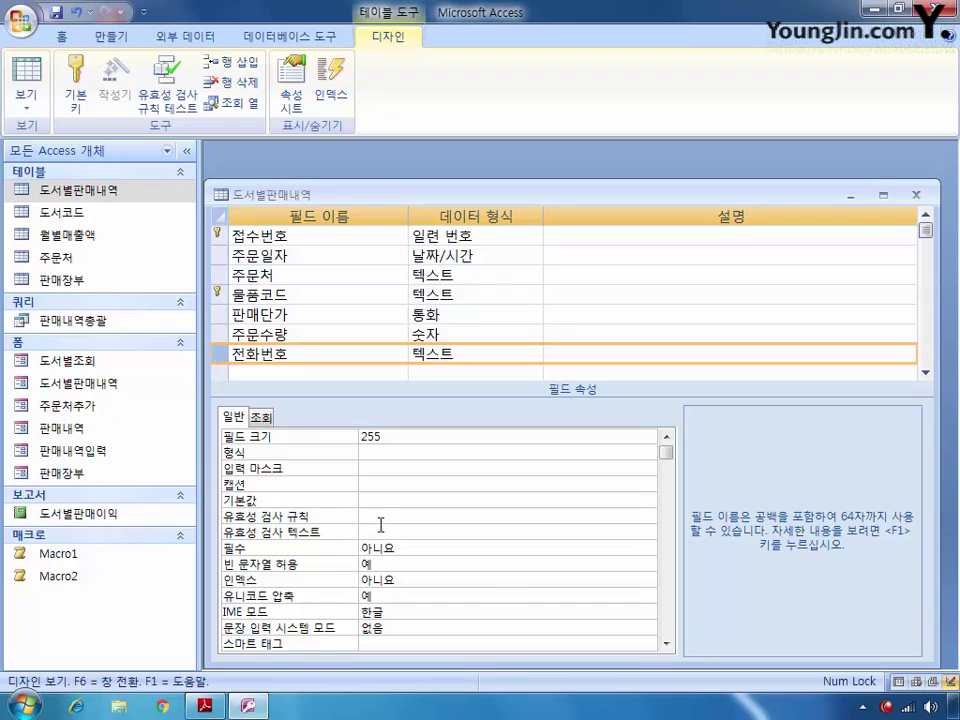
click(392, 468)
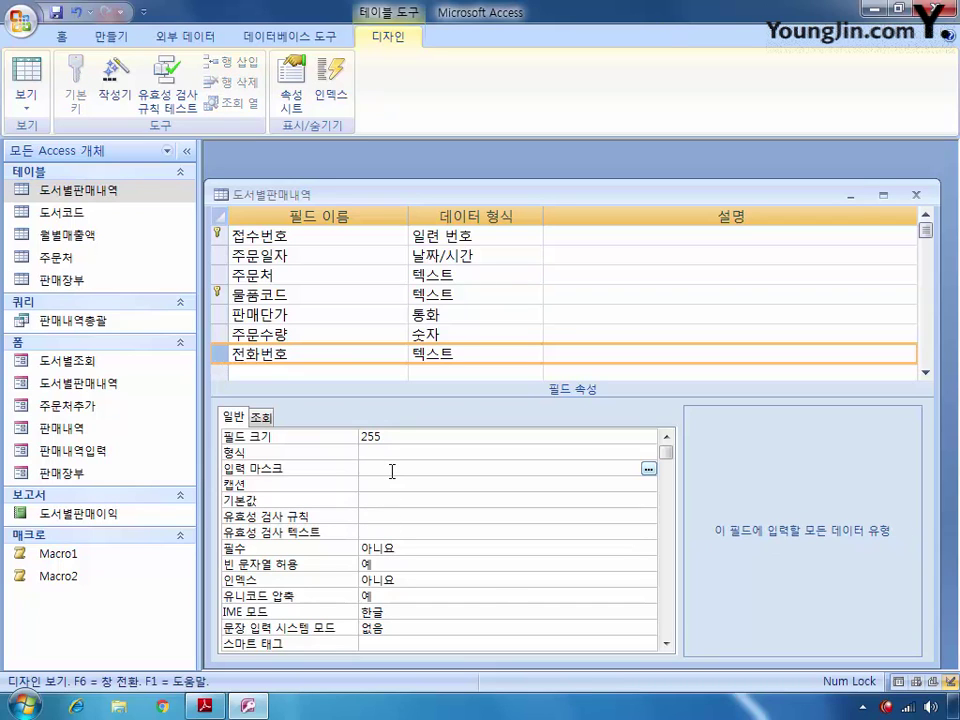
text((999)999-999;0)
Make the 주문처 field mandatory by setting its 필수 property to 예
click(219, 275)
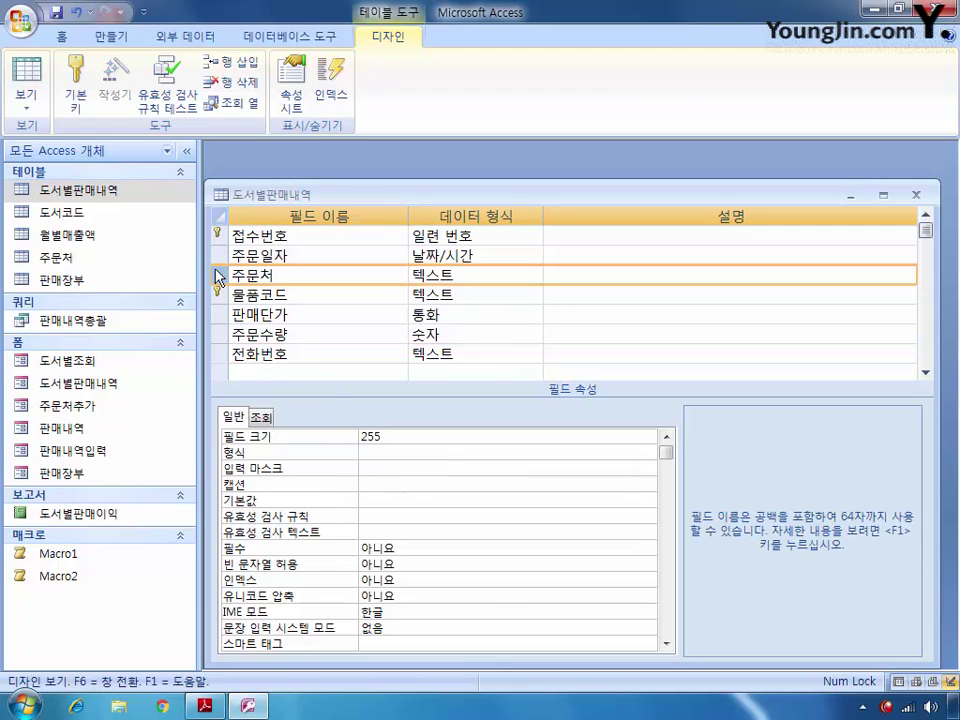
click(593, 548)
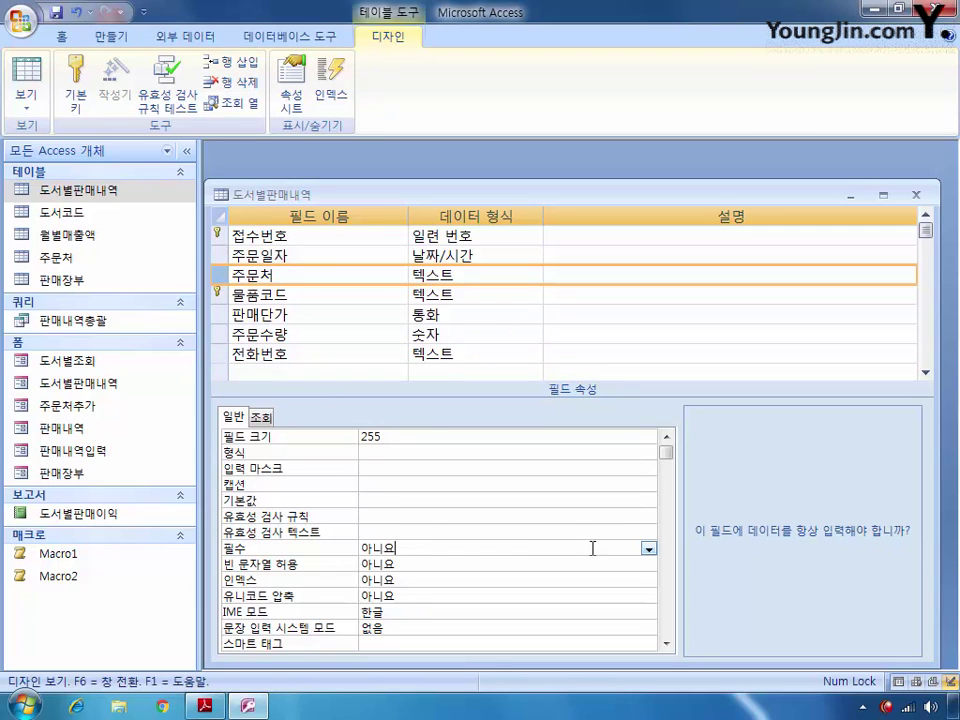
click(648, 549)
click(589, 564)
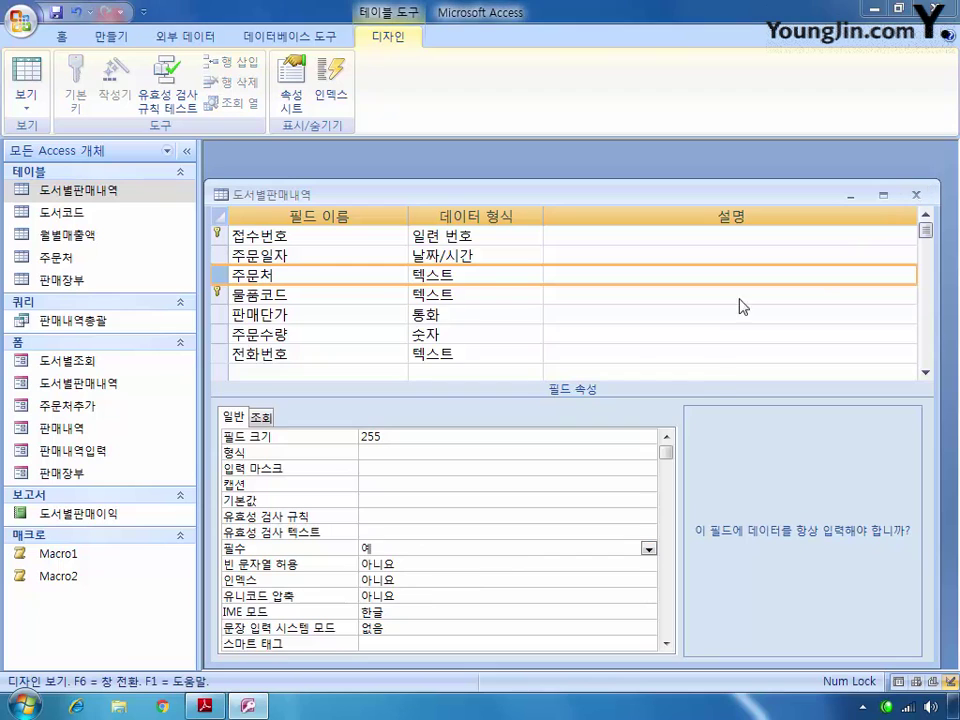
Close the 도서별판매내역 table, saving its design changes and accepting the data warning
key(ctrl+w)
click(388, 400)
click(376, 400)
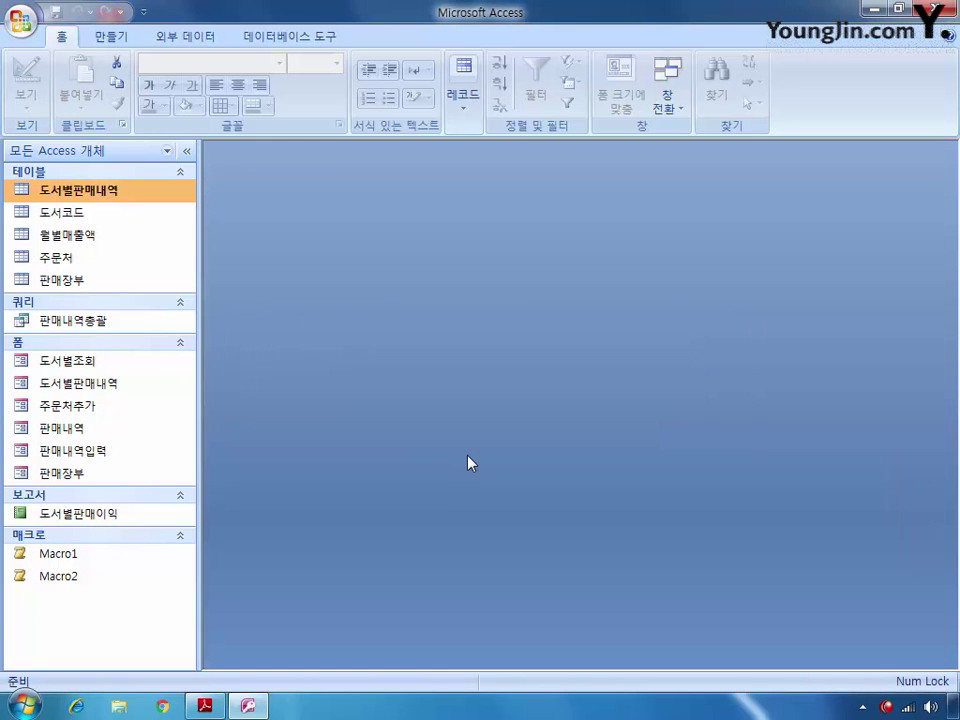
Open the 도서코드 table in Design view
click(62, 212)
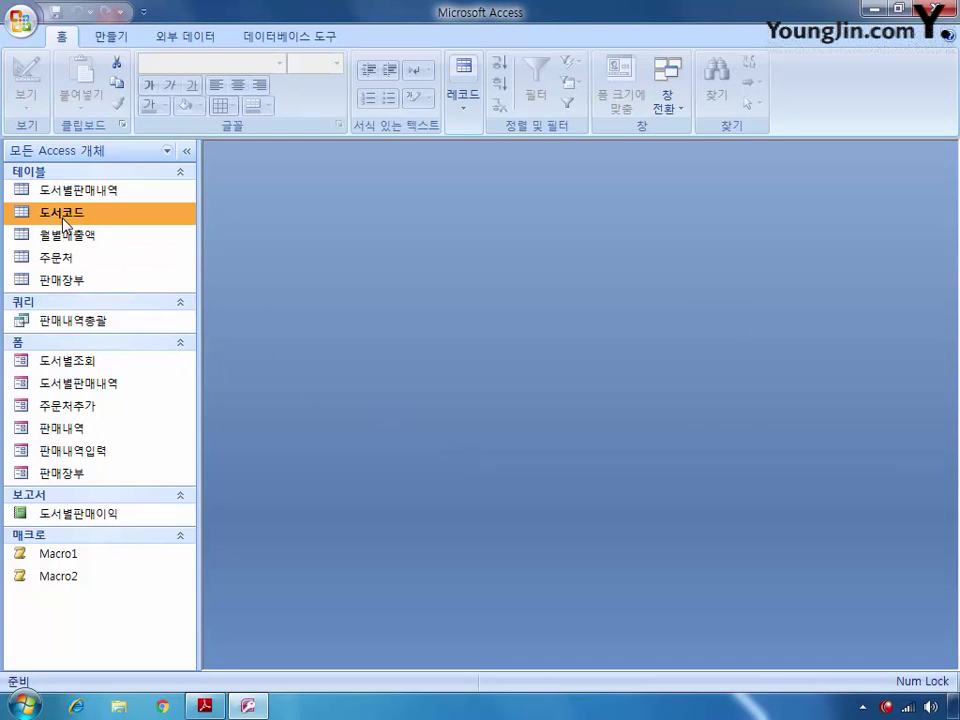
right_click(66, 216)
click(139, 254)
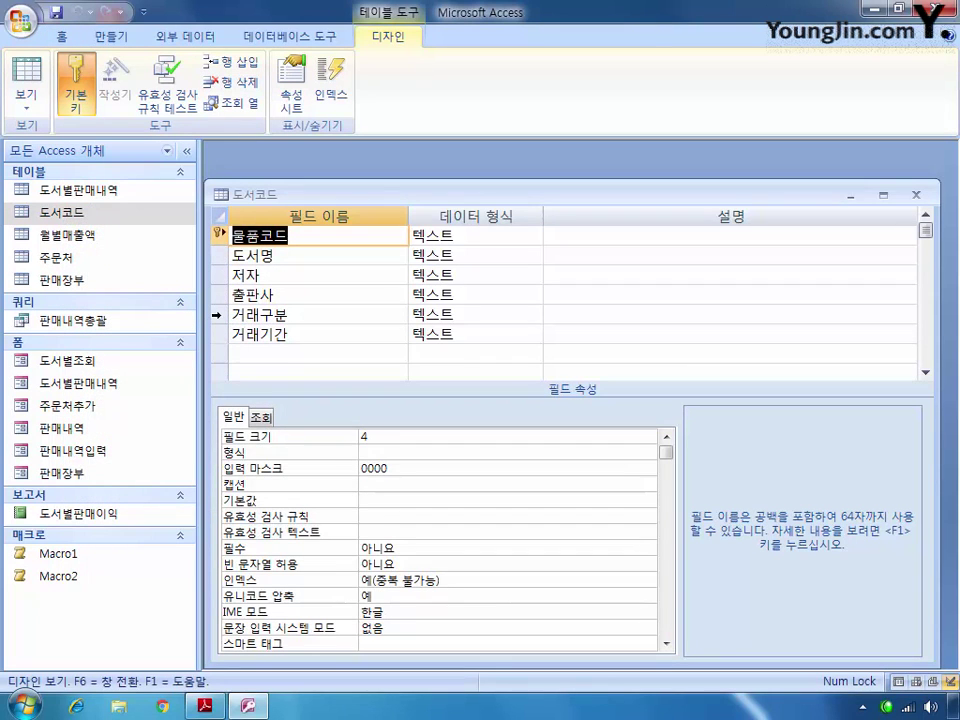
Set the IME 모드 property of the 거래구분 field to 영숫자 반자
click(218, 314)
click(420, 612)
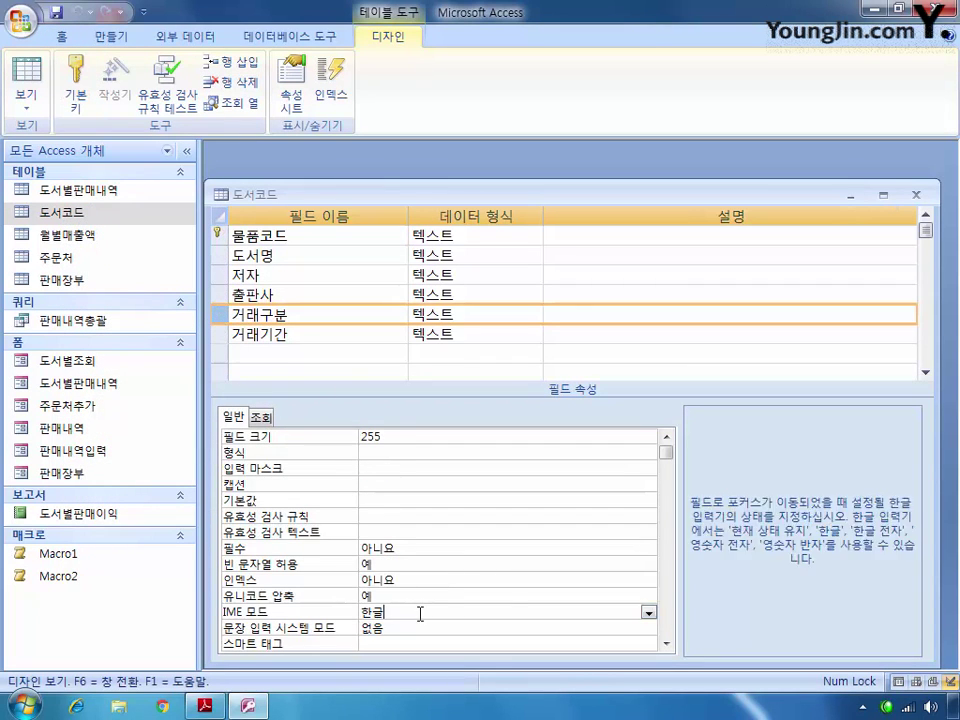
click(647, 613)
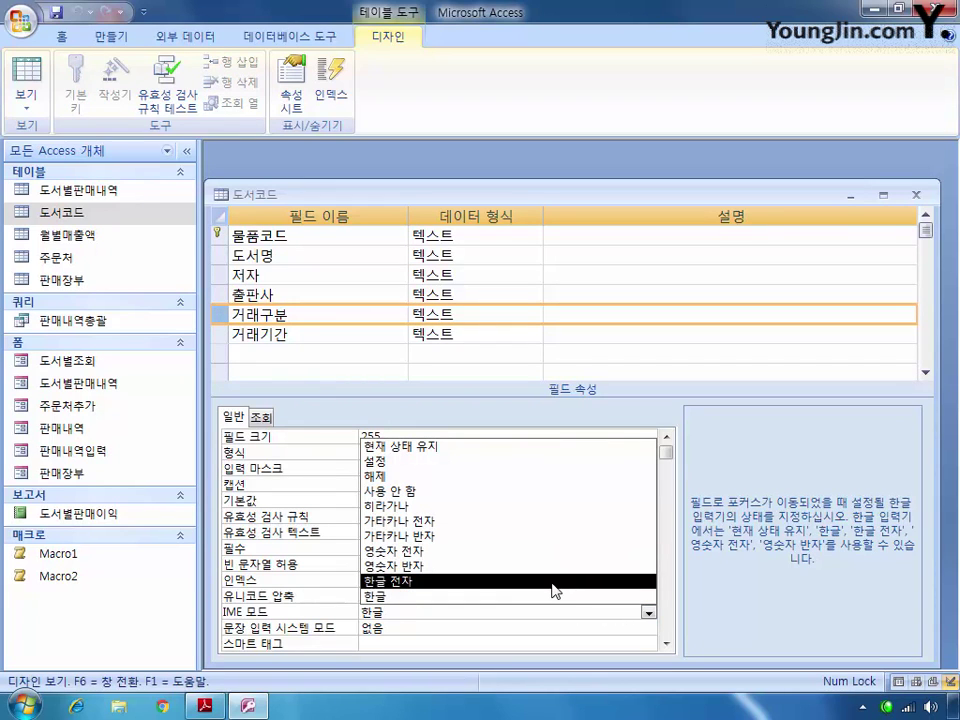
click(552, 582)
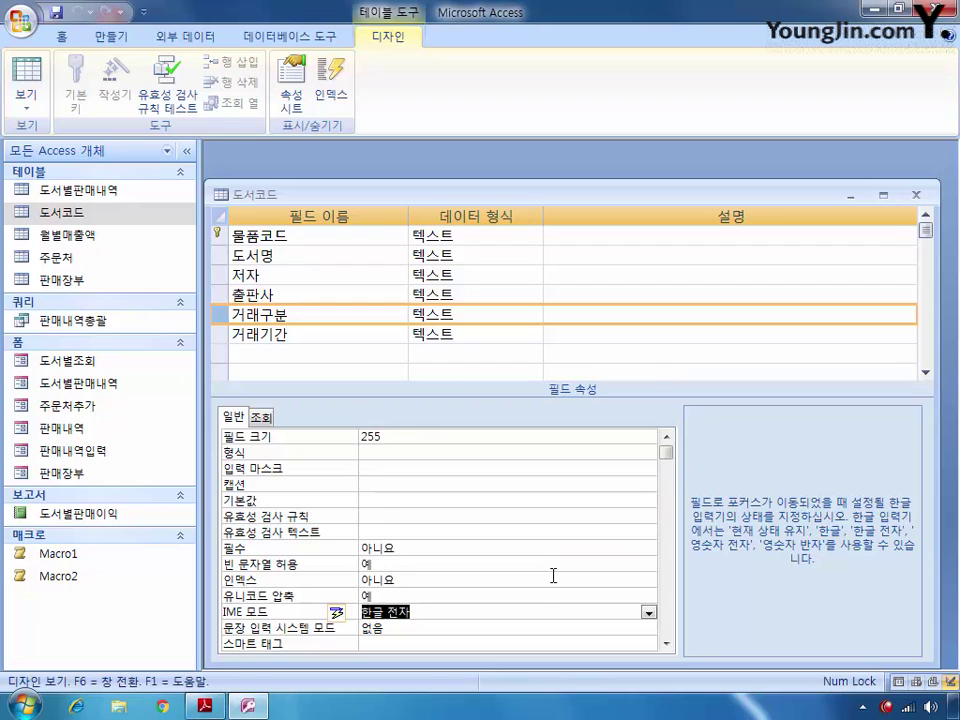
click(648, 613)
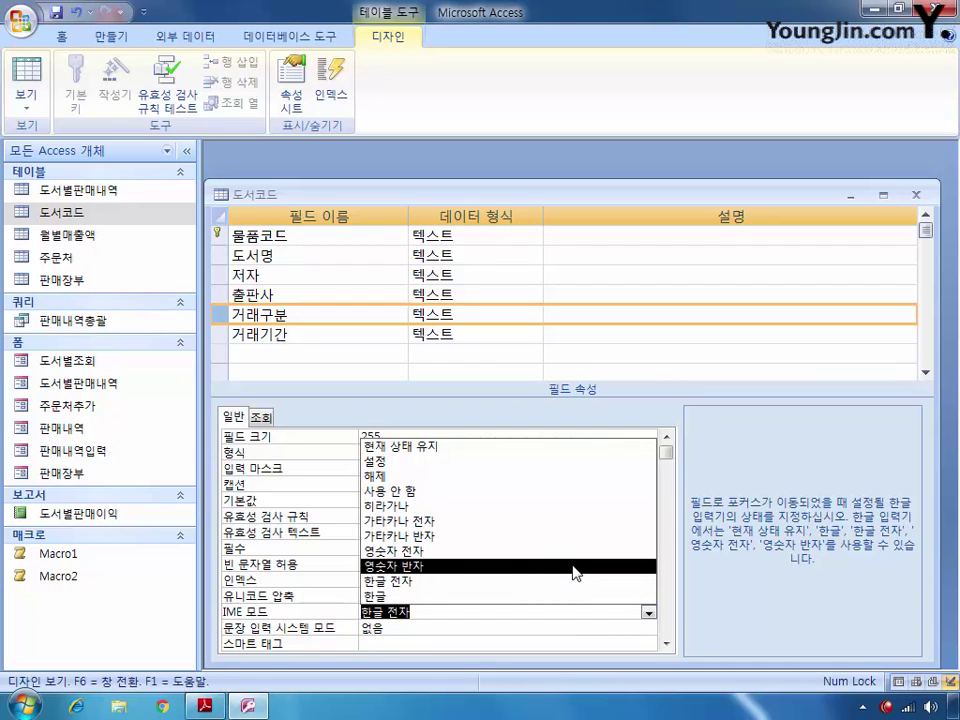
click(530, 566)
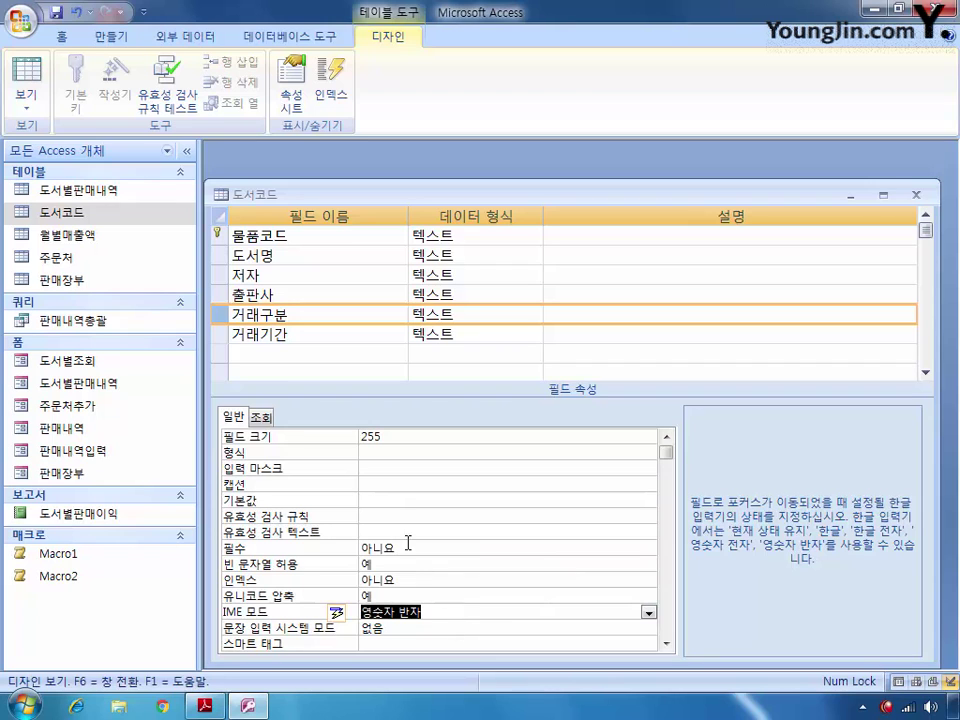
Set the data type of the 거래기간 field to 숫자
click(218, 335)
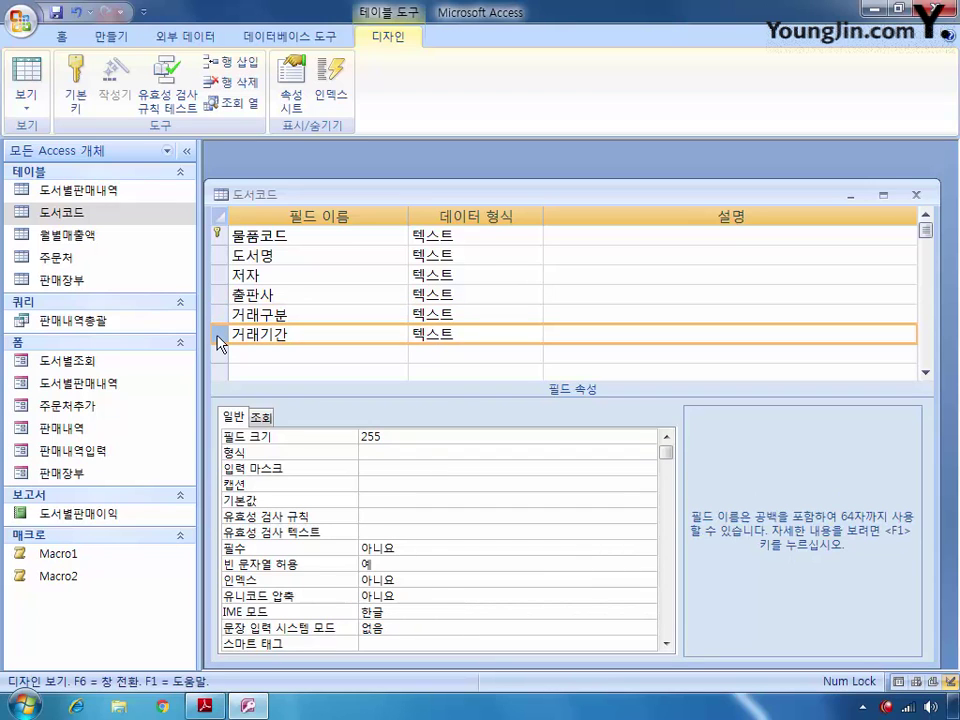
click(525, 334)
click(535, 334)
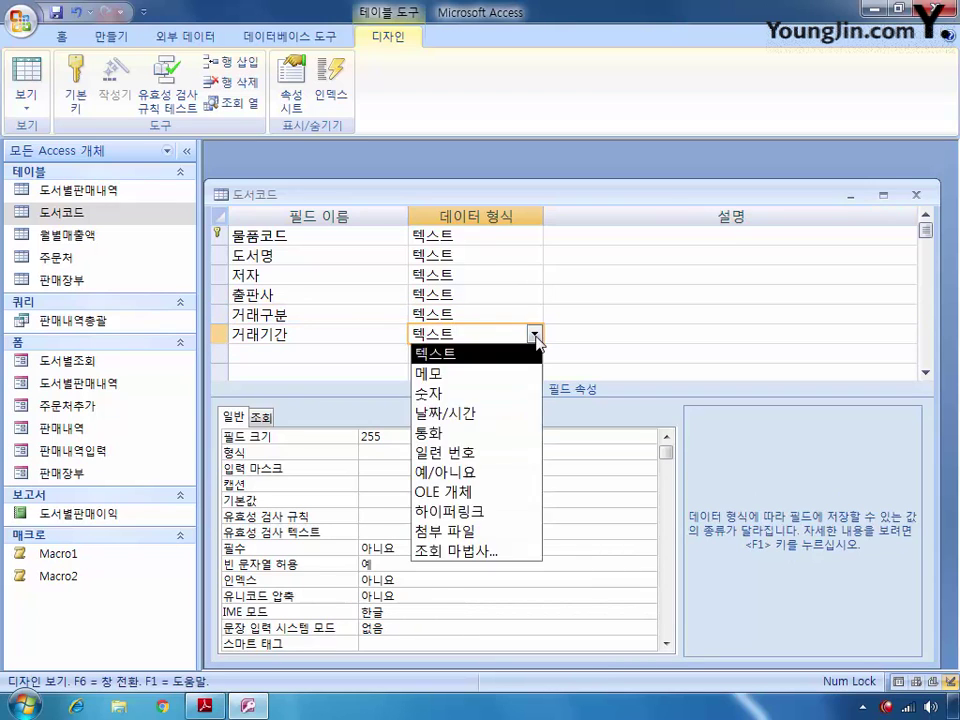
click(509, 394)
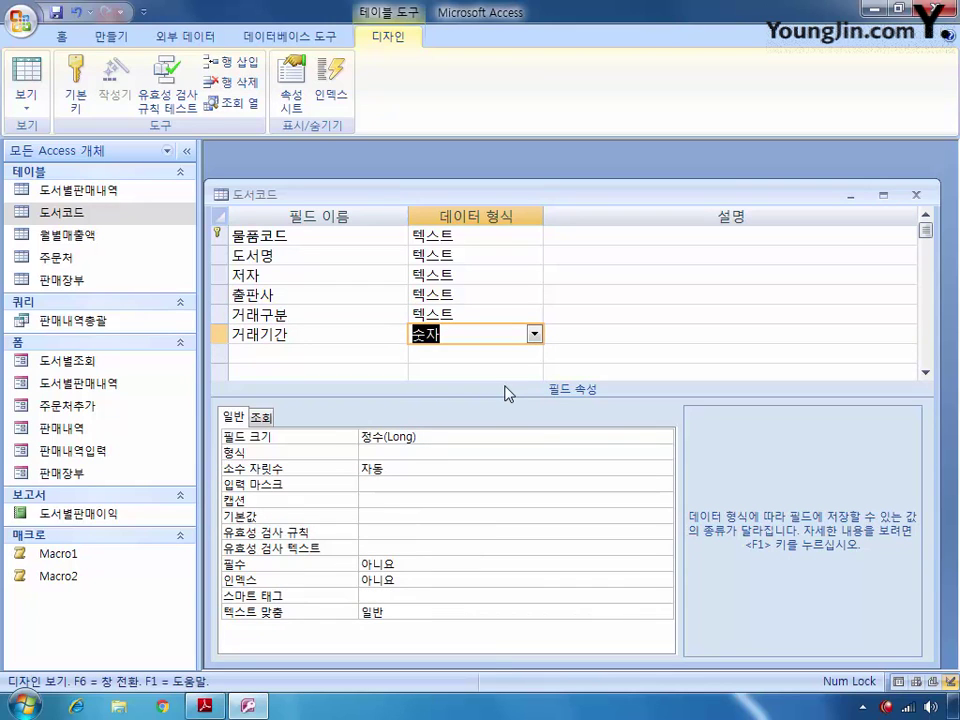
Set the field size of the 거래기간 field to 바이트
click(628, 436)
click(665, 437)
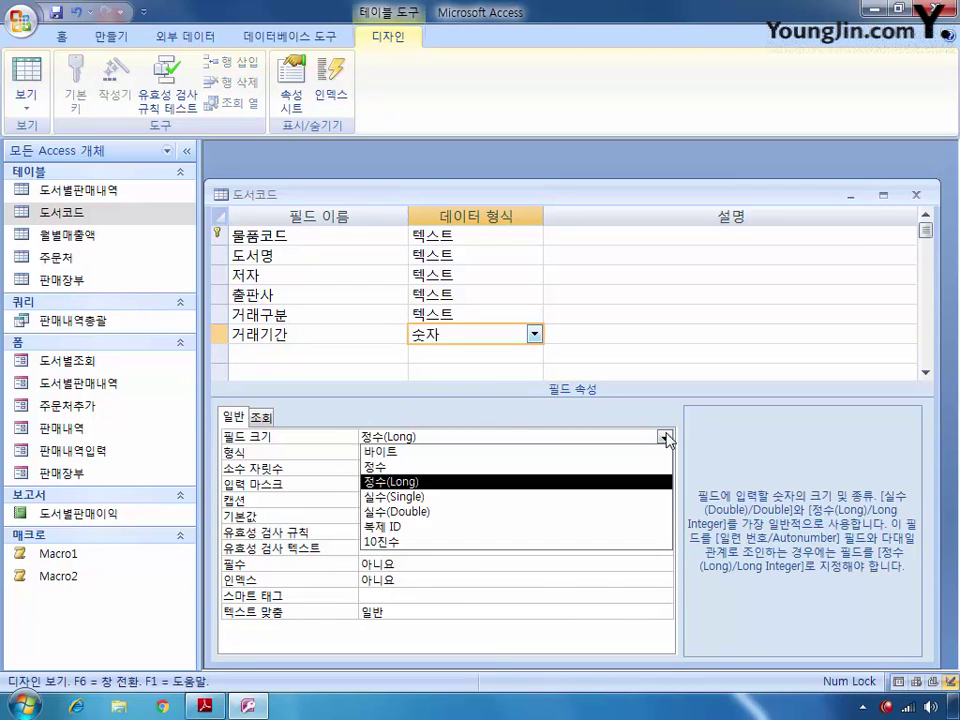
click(632, 467)
click(665, 437)
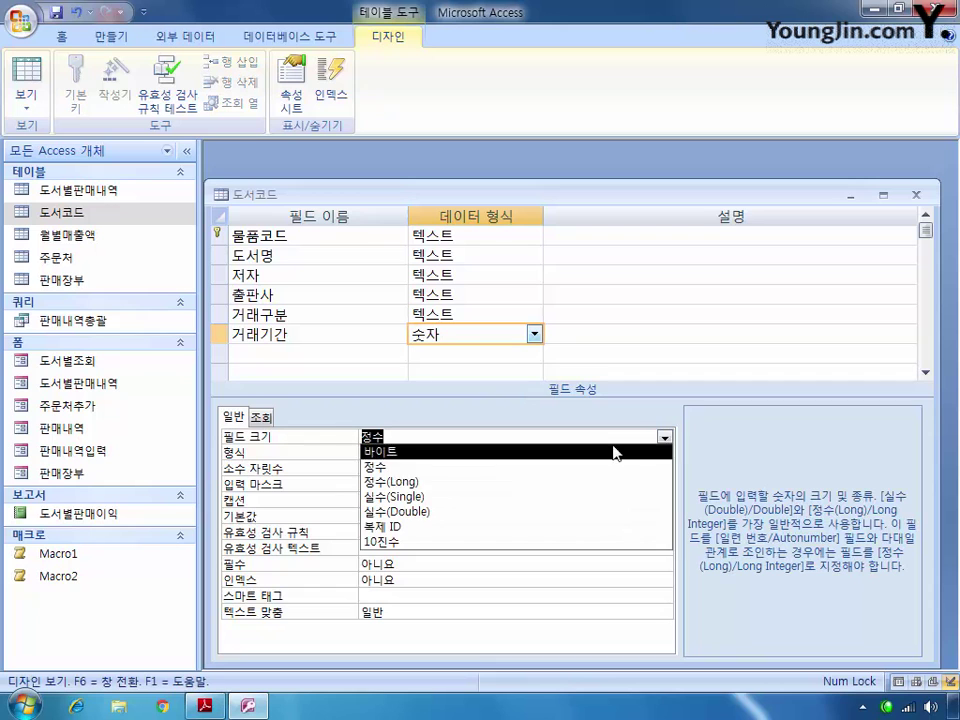
click(617, 451)
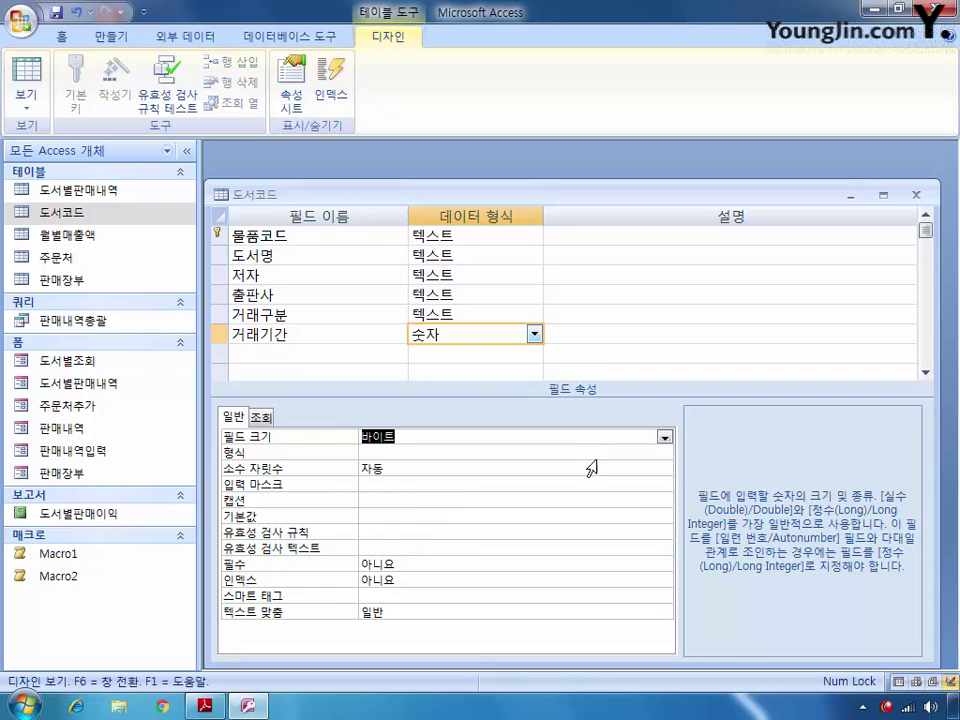
Close the 도서코드 table, saving its design changes and accepting the possible data loss
click(915, 195)
click(398, 402)
click(398, 404)
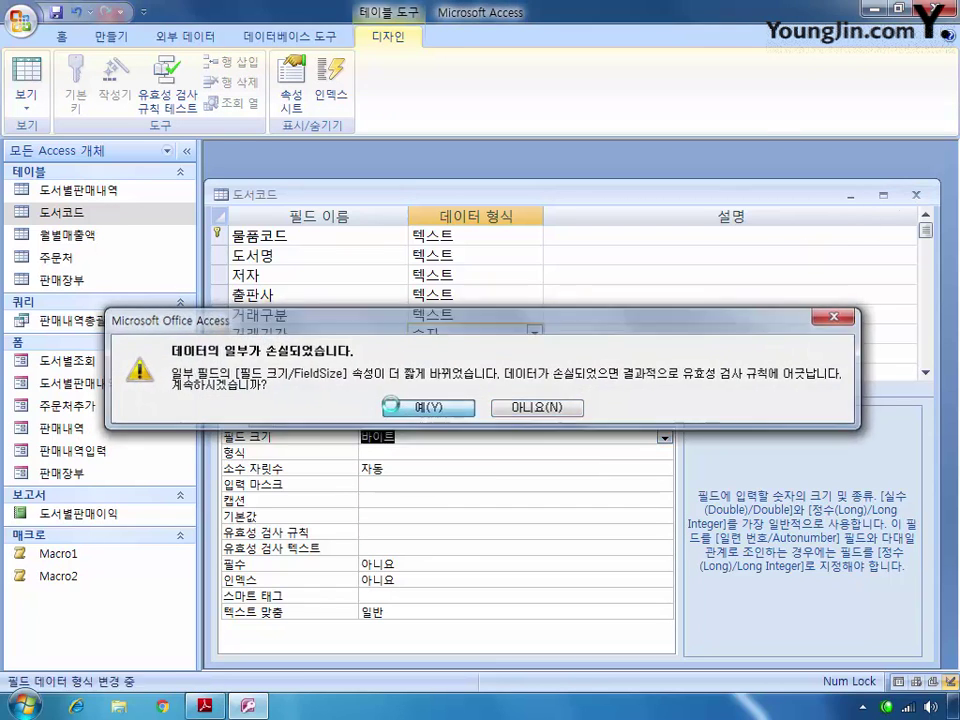
Open the Relationships window and add the 도서코드 and 도서별판매내역 tables to it
click(284, 36)
click(260, 82)
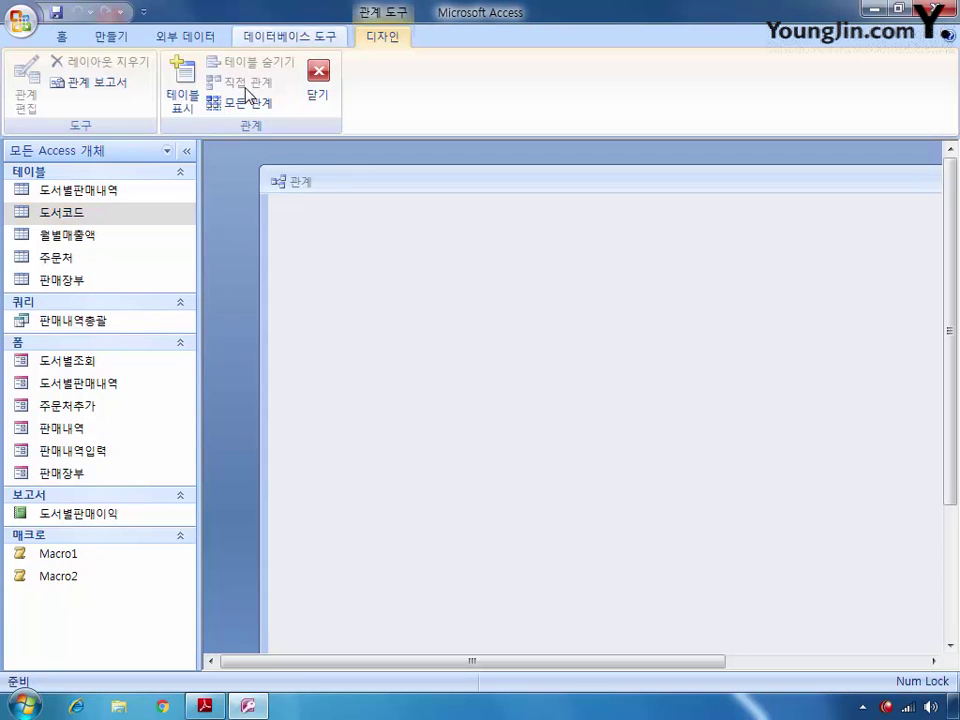
right_click(398, 238)
click(440, 248)
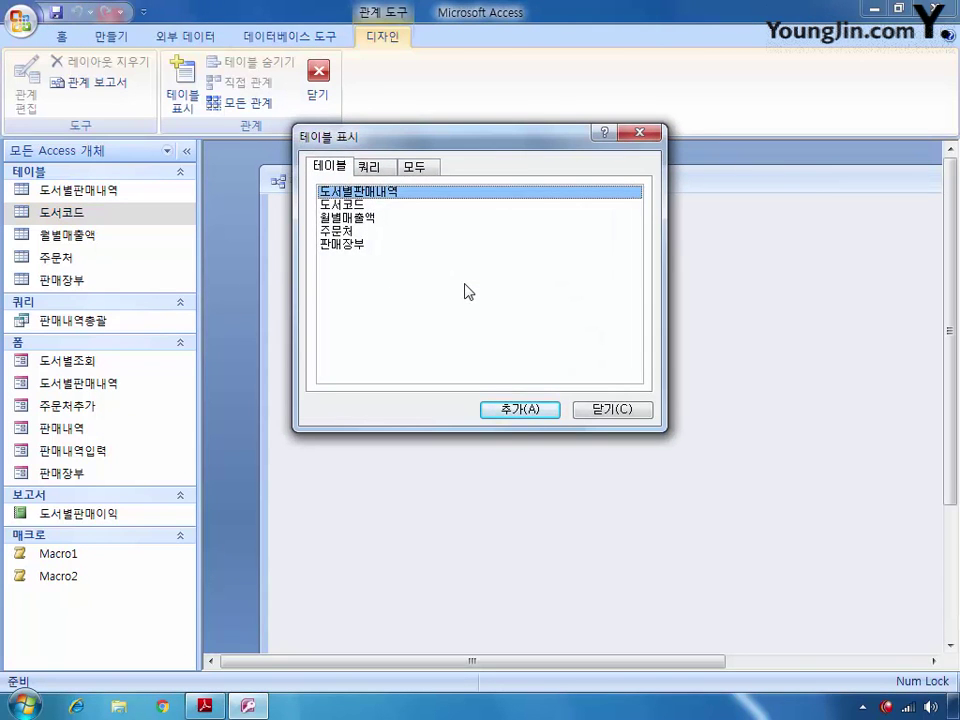
click(390, 203)
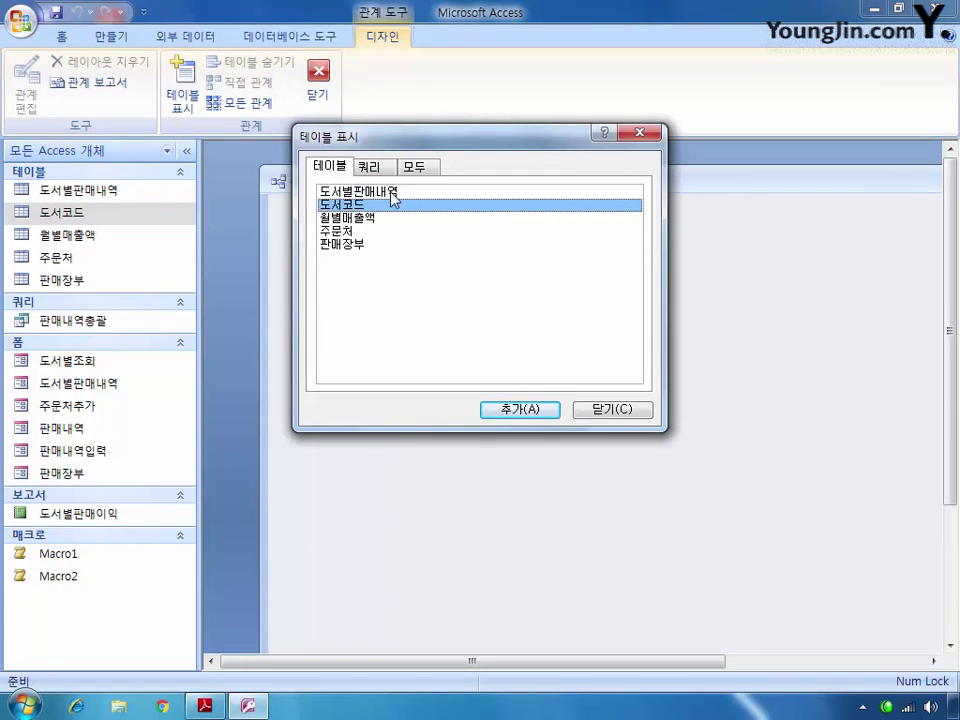
double_click(390, 192)
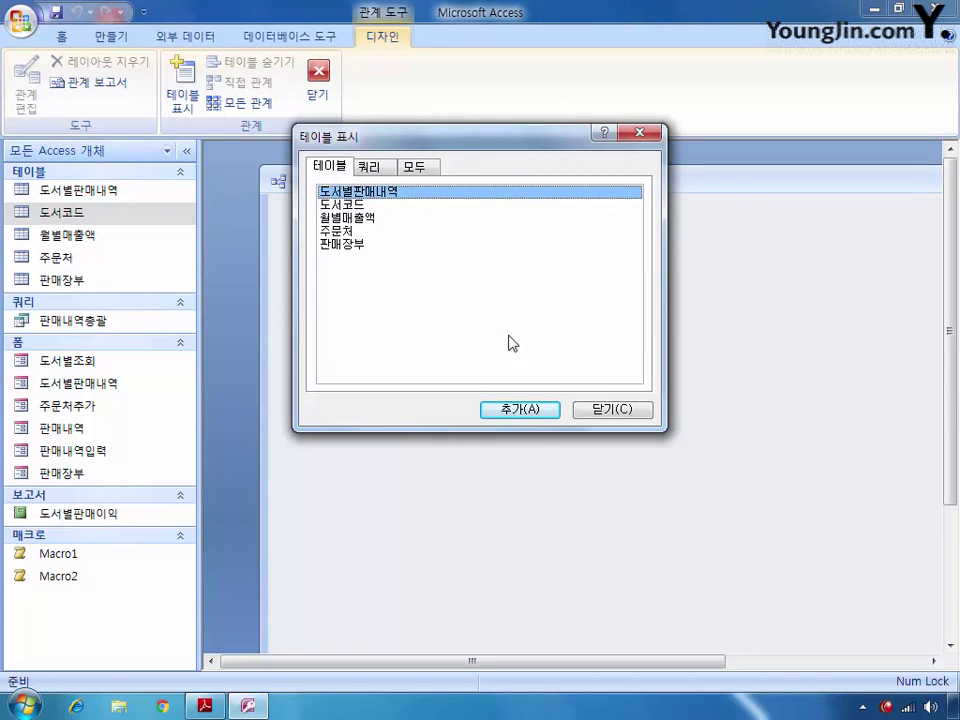
click(614, 409)
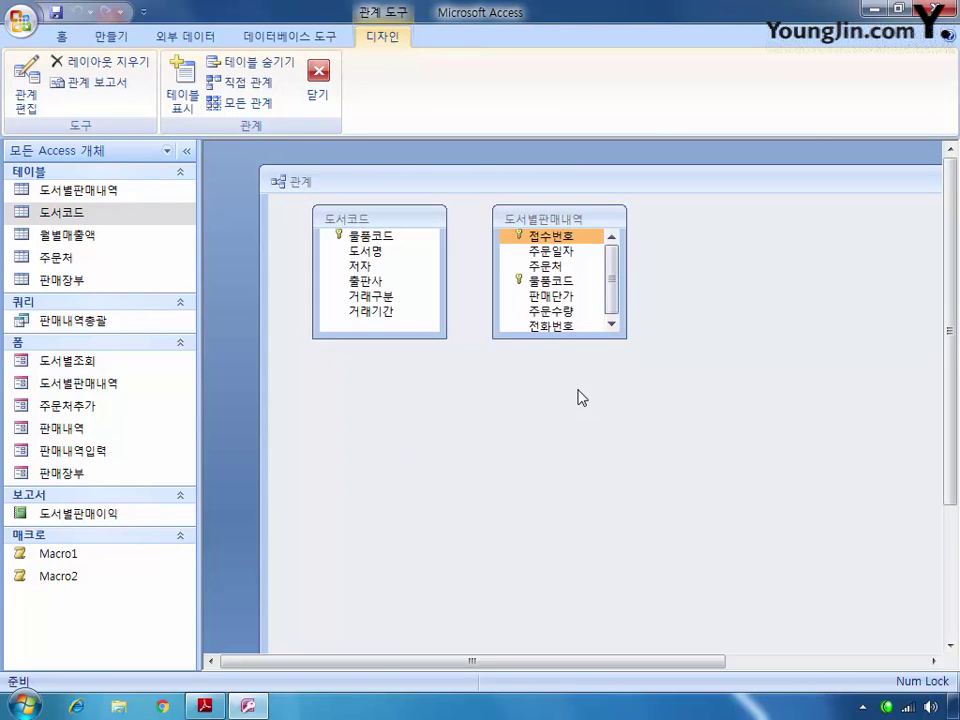
Relate 도서코드 and 도서별판매내역 on 물품코드, enforcing referential integrity and cascading updates to related fields
drag(548, 266, 388, 240)
click(311, 294)
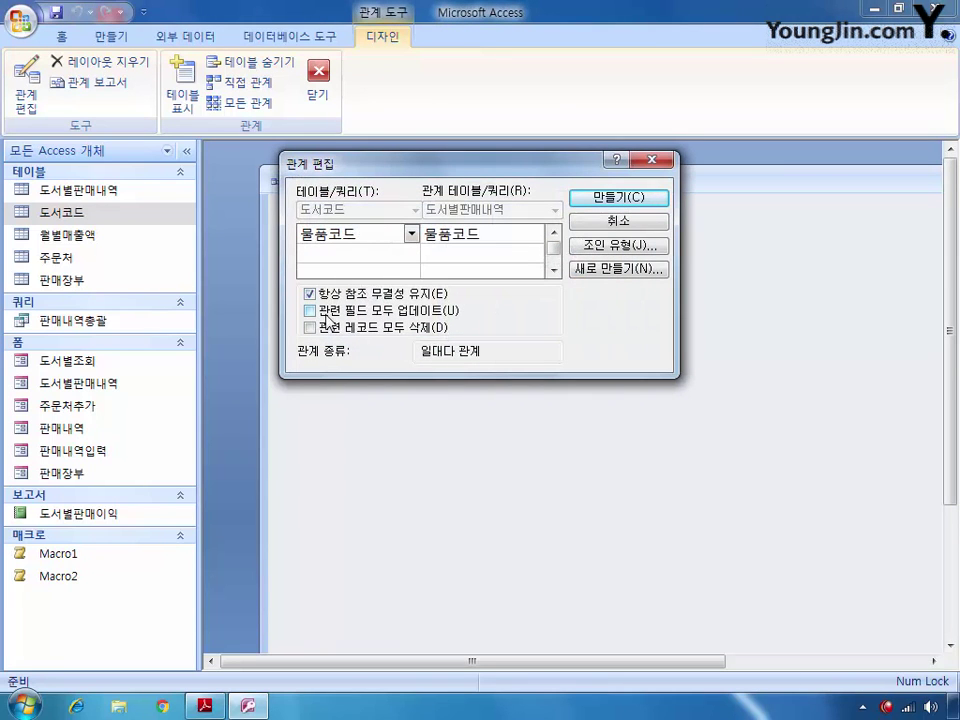
click(326, 317)
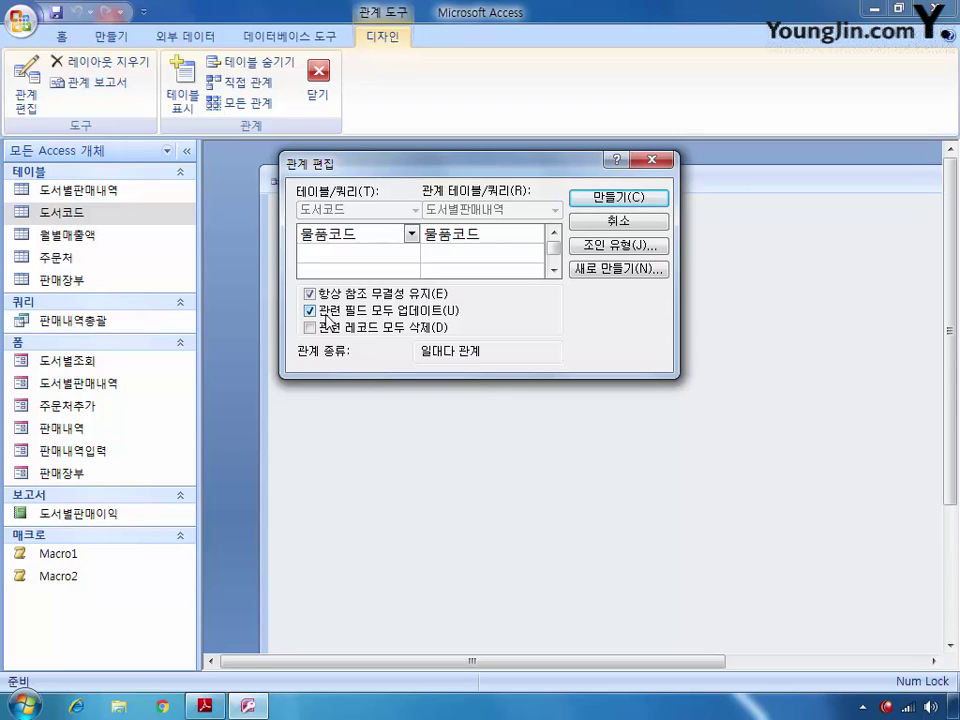
click(619, 197)
Close the Relationships window, saving its changes
drag(843, 199, 409, 208)
click(743, 193)
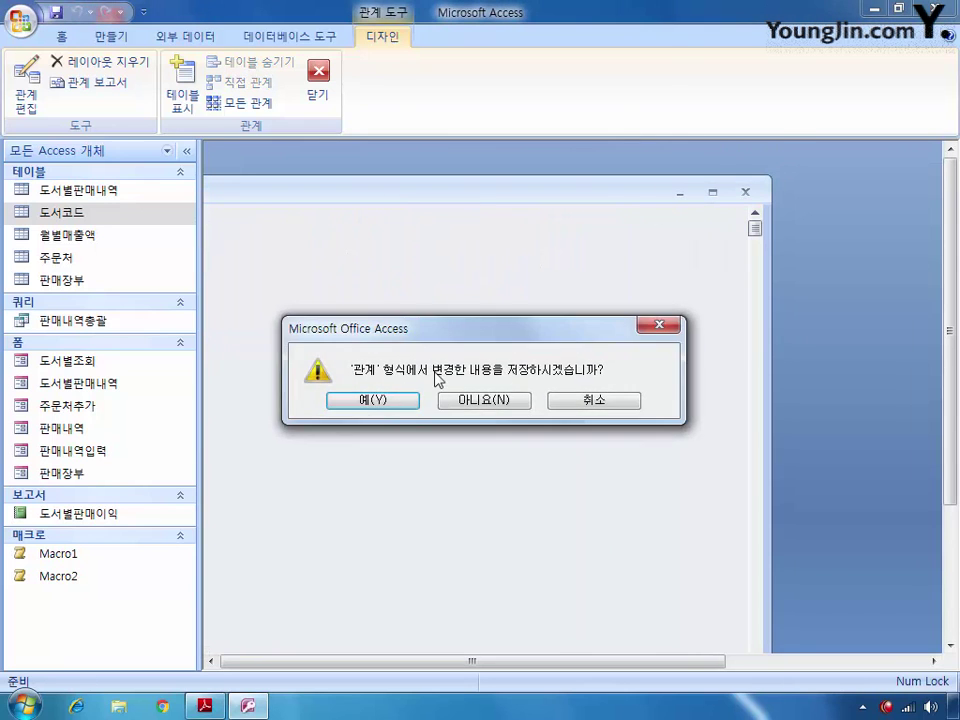
click(371, 398)
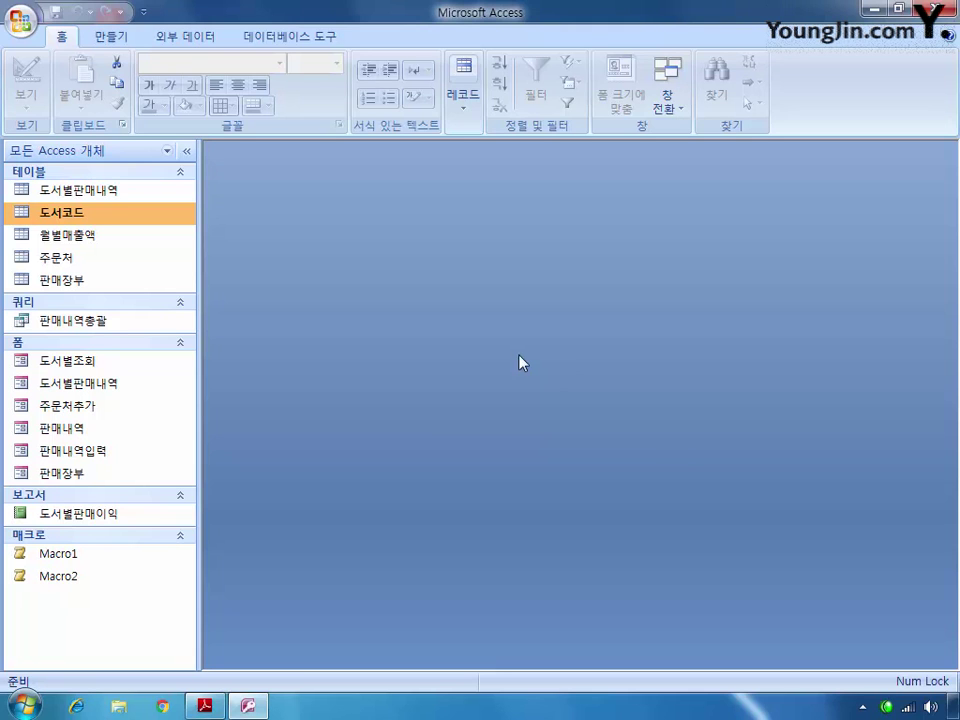
Open the 도서별판매내역 table in design view and set the 물품코드 field's lookup display control to 콤보 상자
right_click(86, 189)
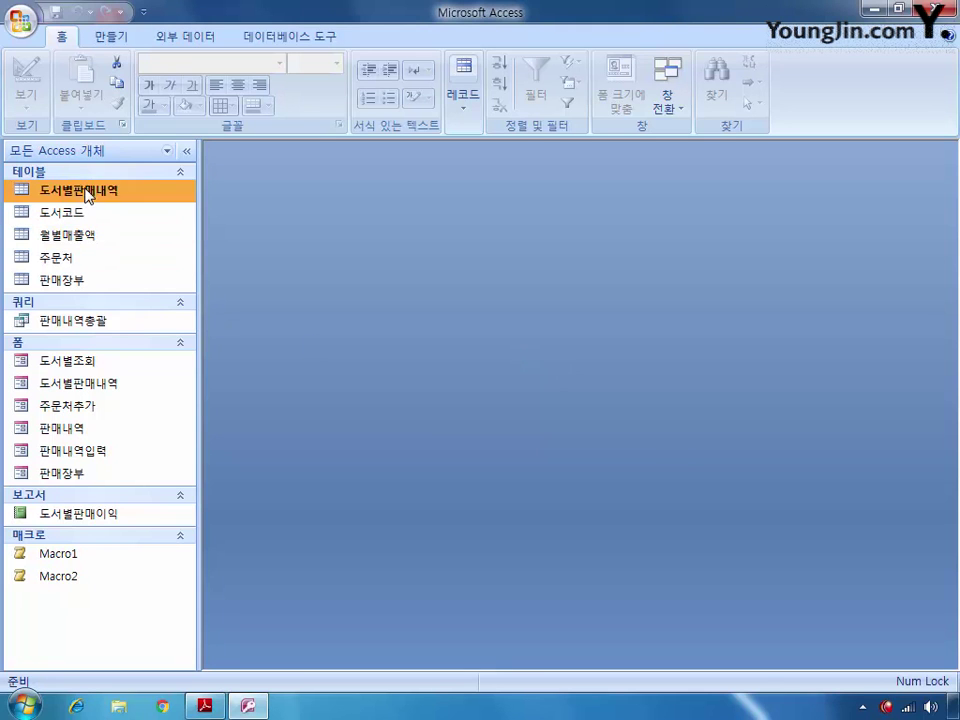
click(150, 226)
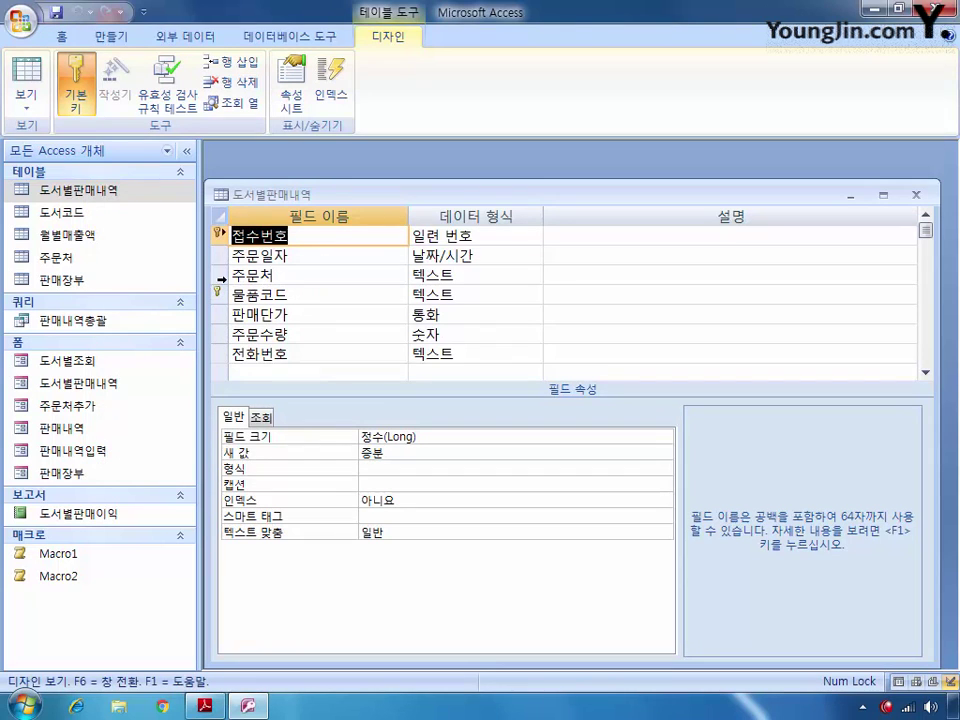
click(220, 294)
click(261, 417)
click(551, 437)
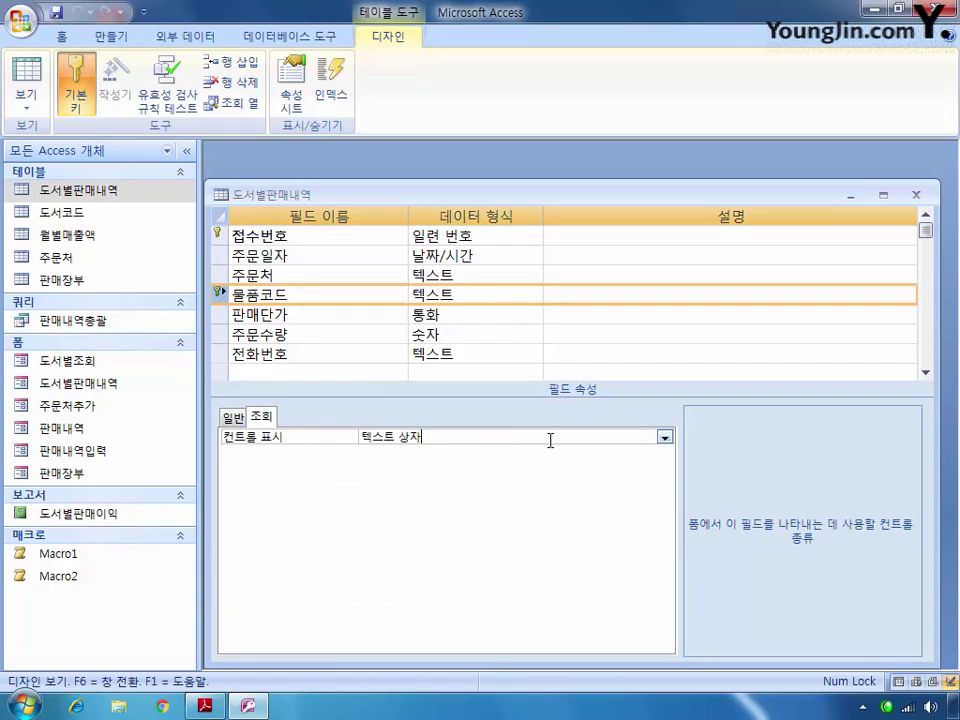
click(663, 437)
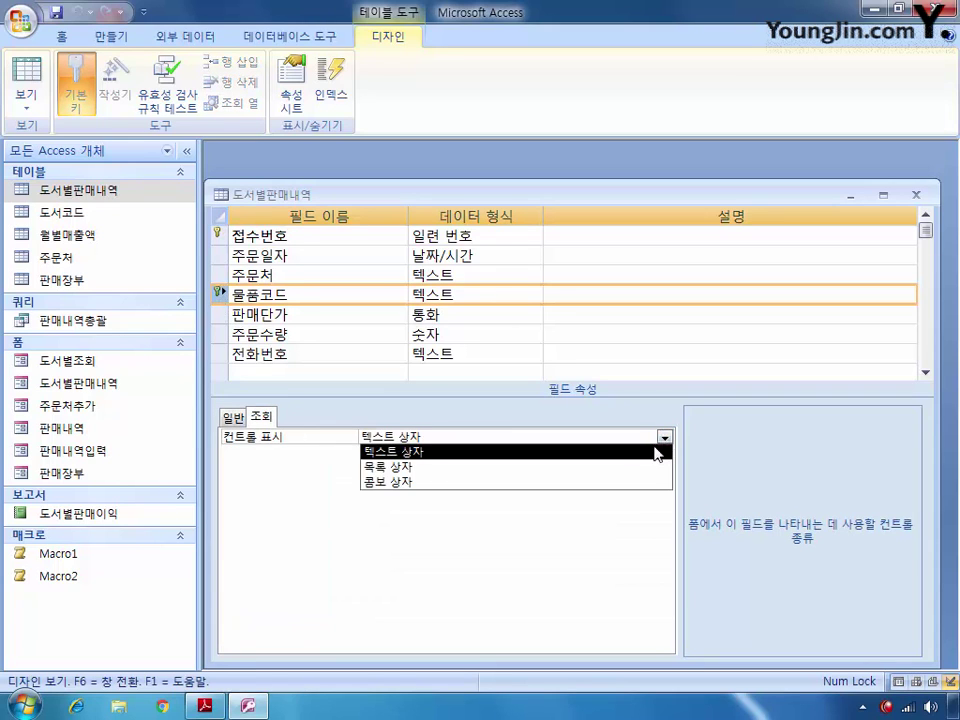
click(596, 482)
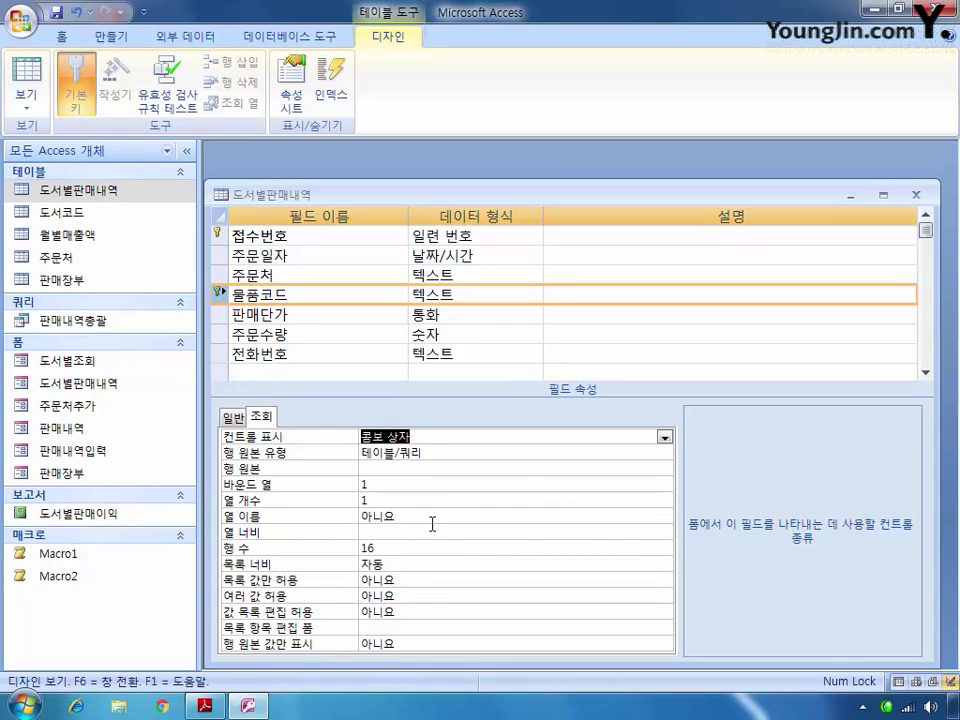
Build the combo box's row source query from the 도서코드 table with the 물품코드 and 저자 fields, and save it
click(460, 469)
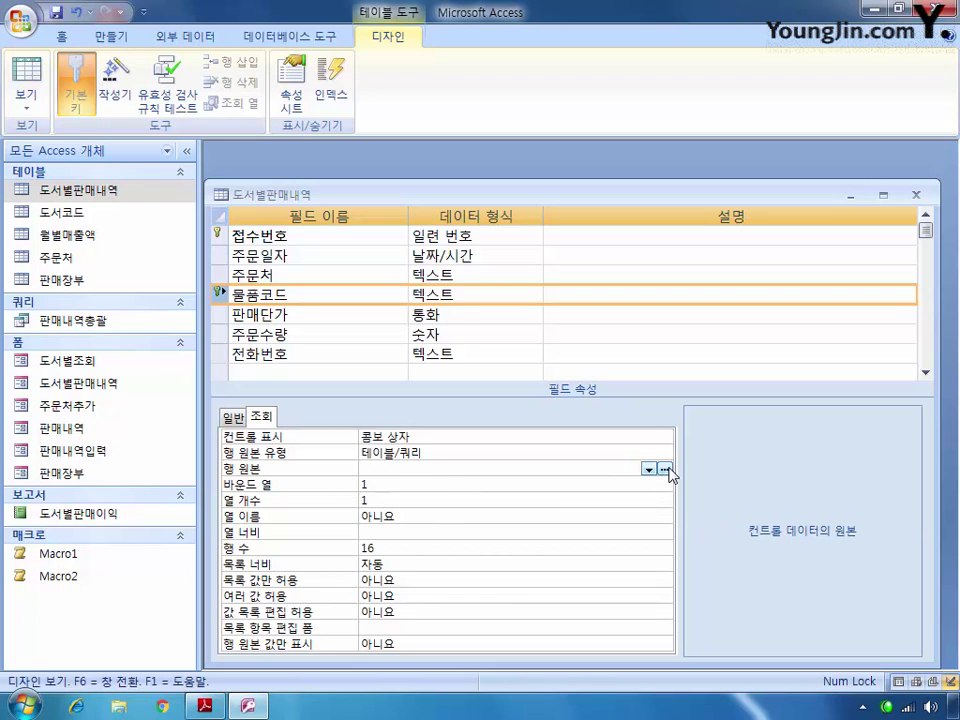
click(665, 469)
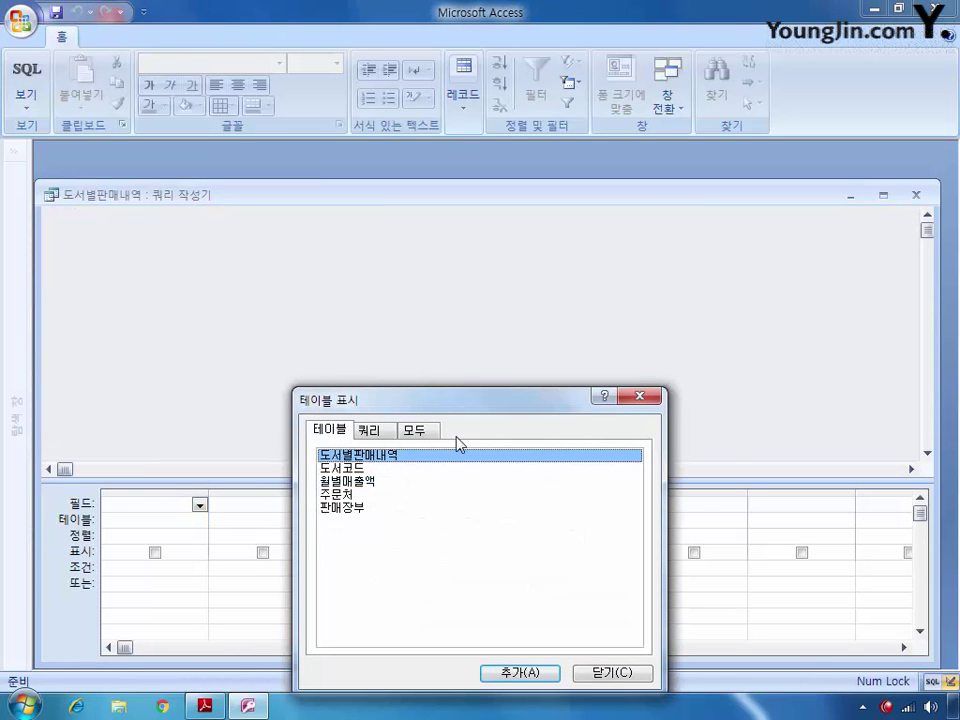
double_click(342, 467)
click(612, 673)
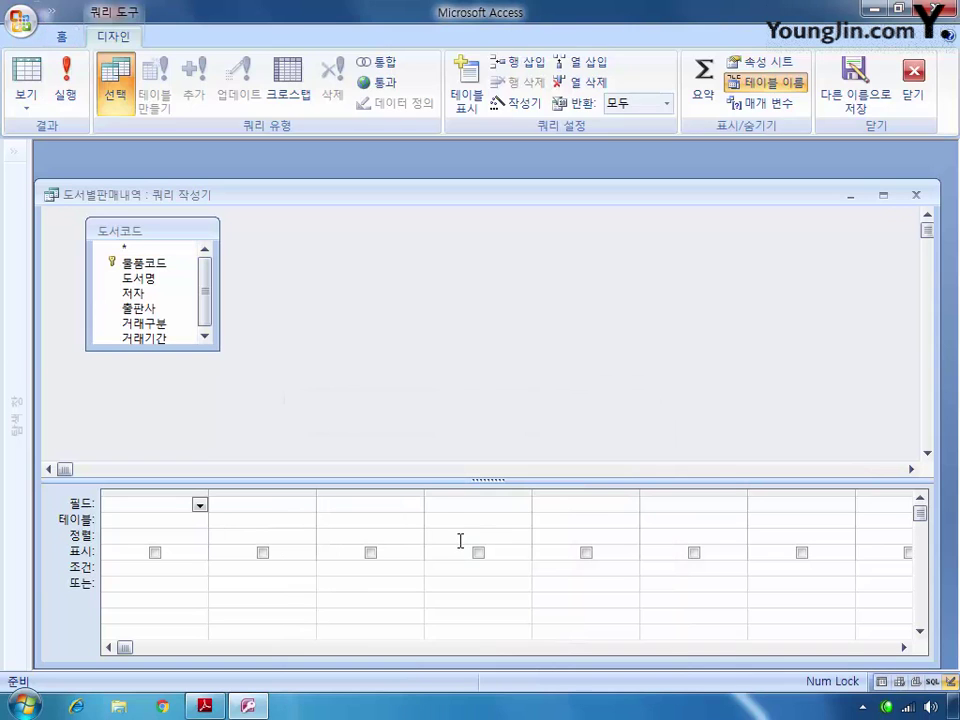
double_click(145, 263)
double_click(147, 294)
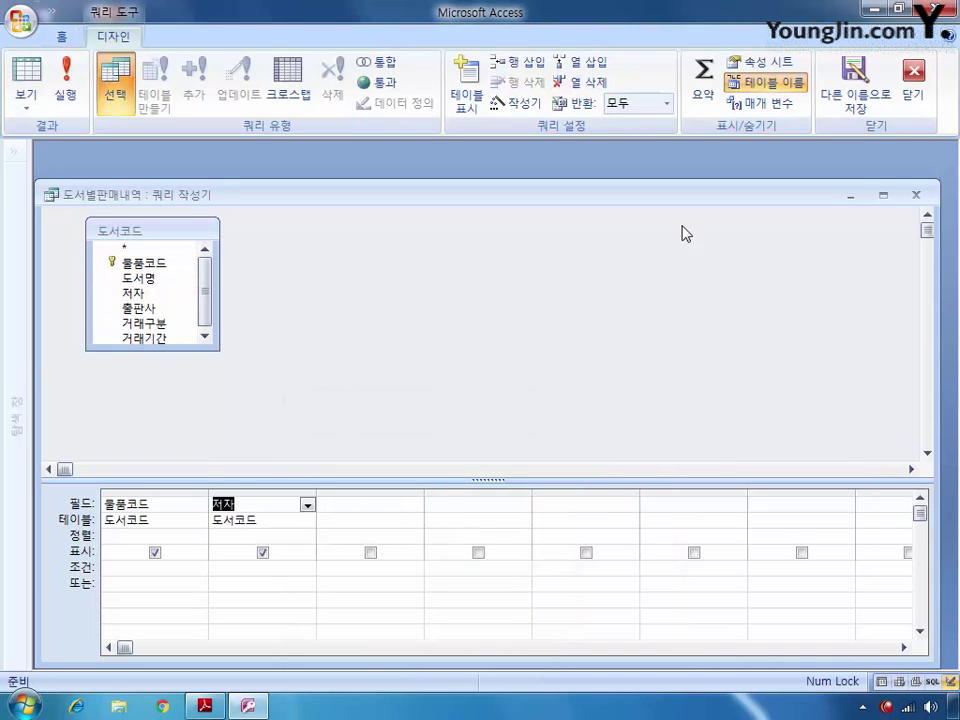
click(915, 194)
click(371, 478)
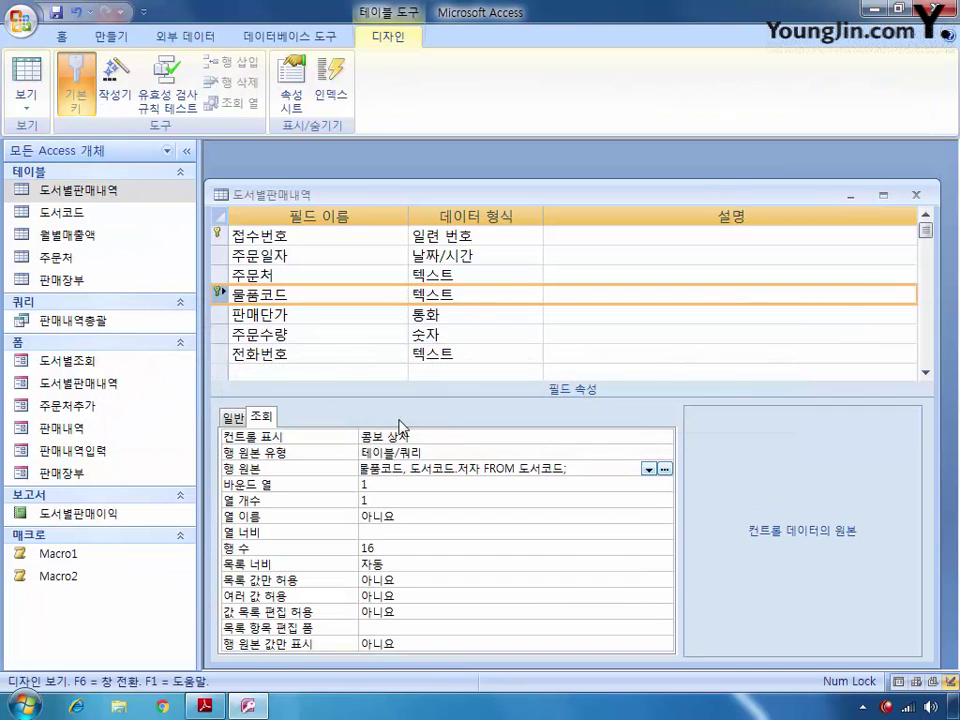
Set the 물품코드 combo box's column count to 2 and its column widths to 3cm;1.5
click(392, 499)
click(352, 503)
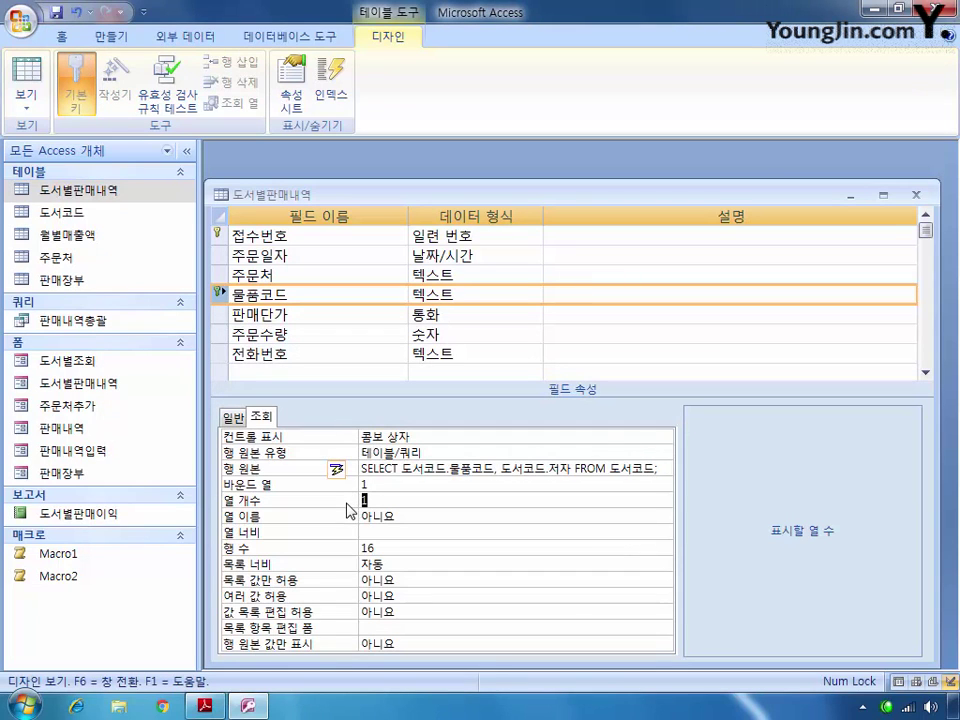
text(2)
click(384, 533)
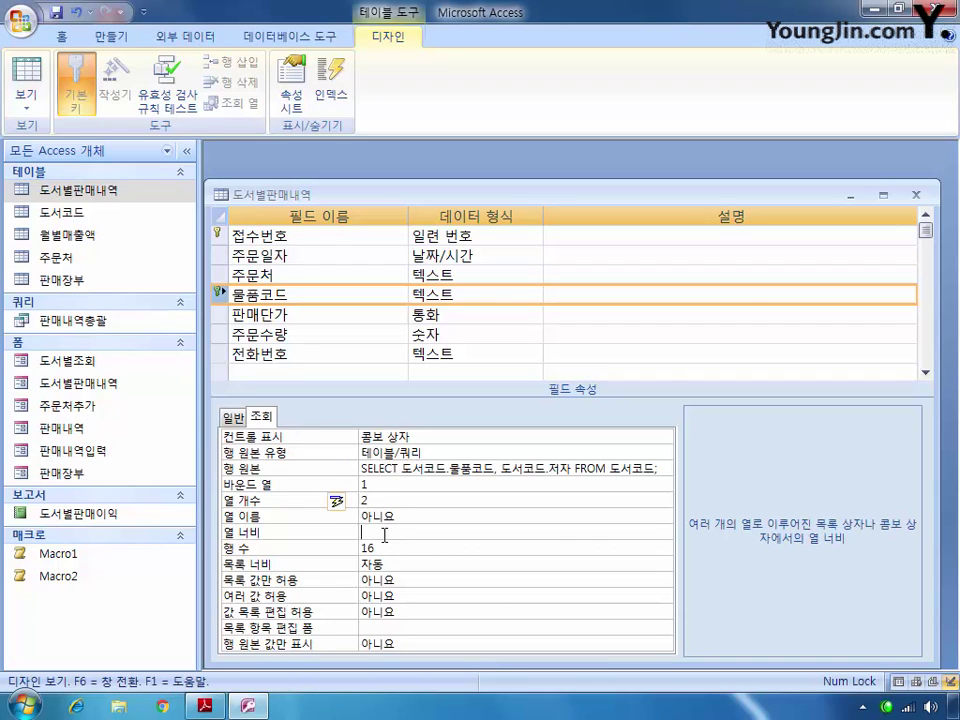
text(3cm)
text(;1.5)
key(Return)
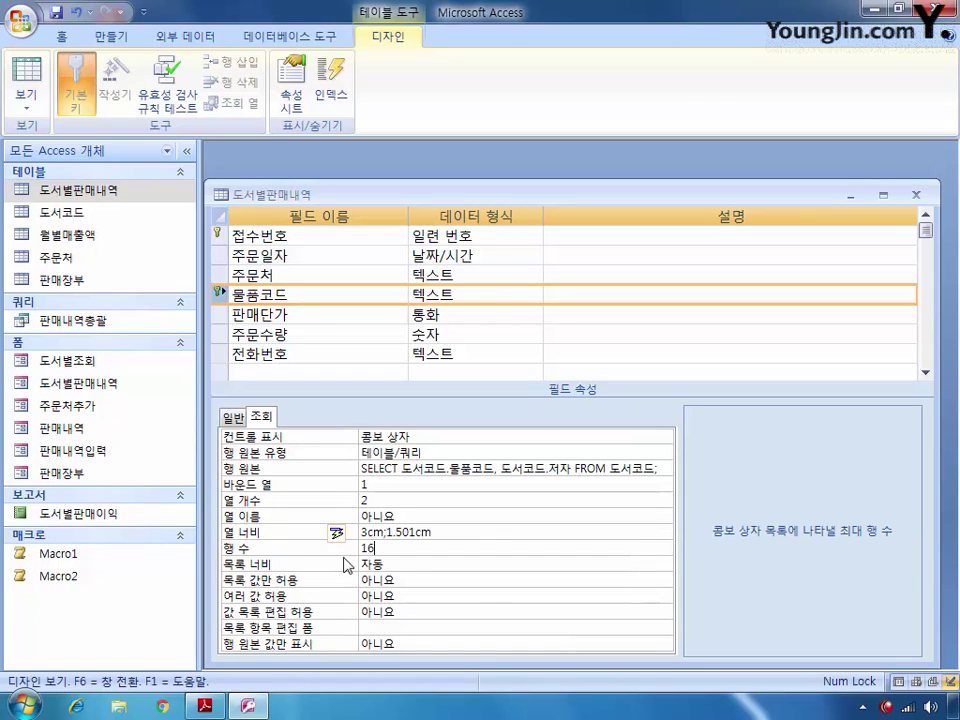
Set the 물품코드 combo box's number of list rows to 5
text(5)
key(BackSpace)
key(BackSpace)
key(BackSpace)
text(5)
Set the combo box's list width to 6cm and close the 도서별판매내역 table, saving the design changes
click(328, 561)
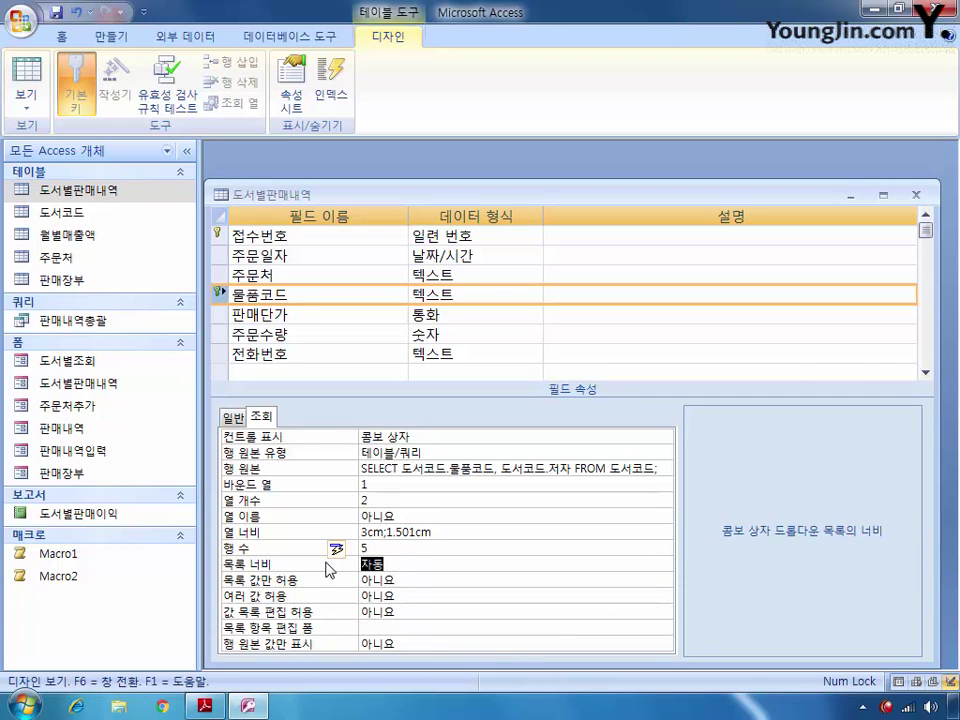
text(6)
click(349, 579)
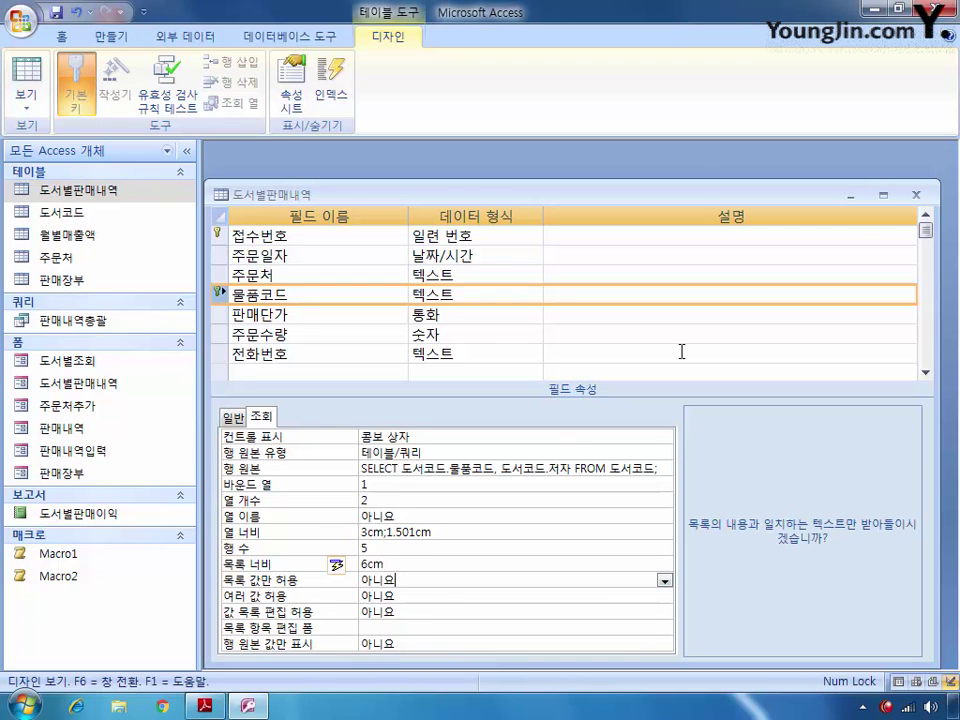
click(916, 200)
click(378, 400)
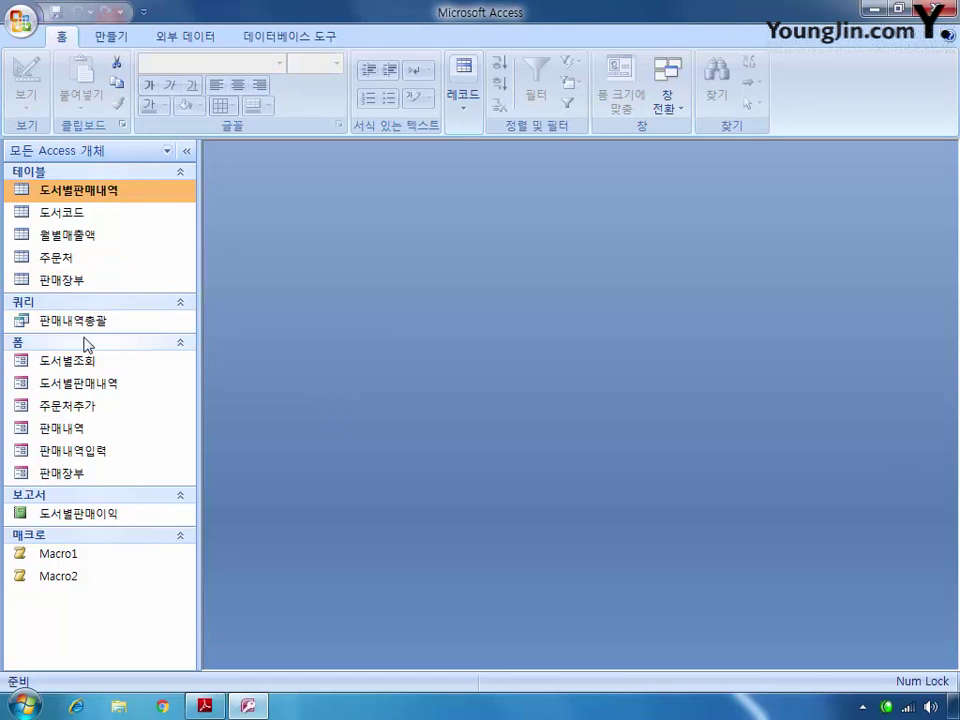
Open the 판매내역입력 form in design view and set the form's default view to 연속 폼
right_click(78, 452)
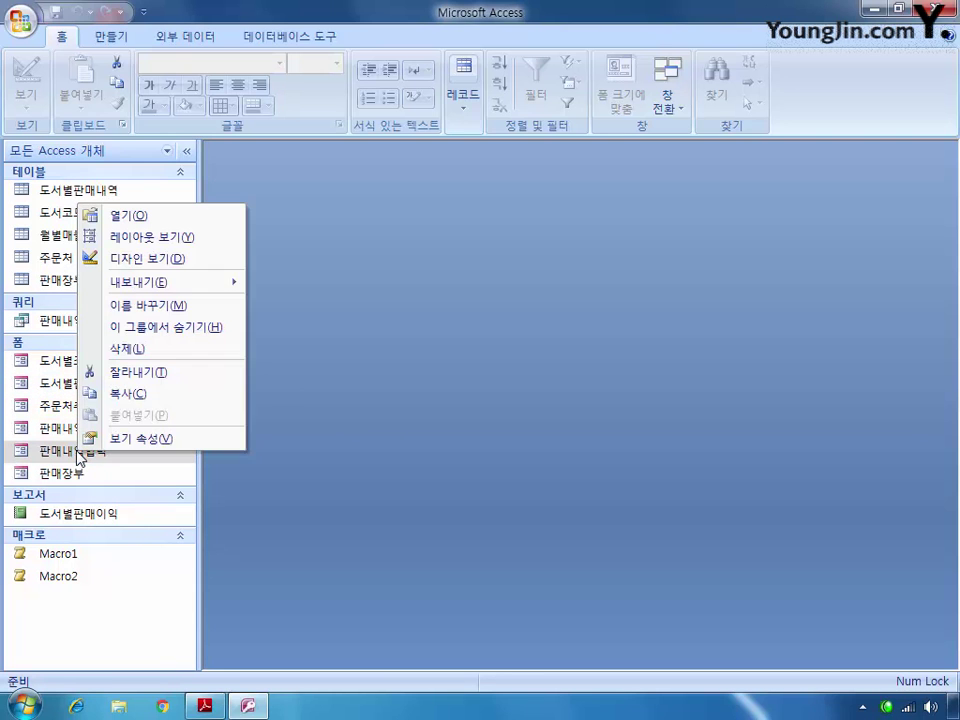
click(150, 258)
double_click(456, 199)
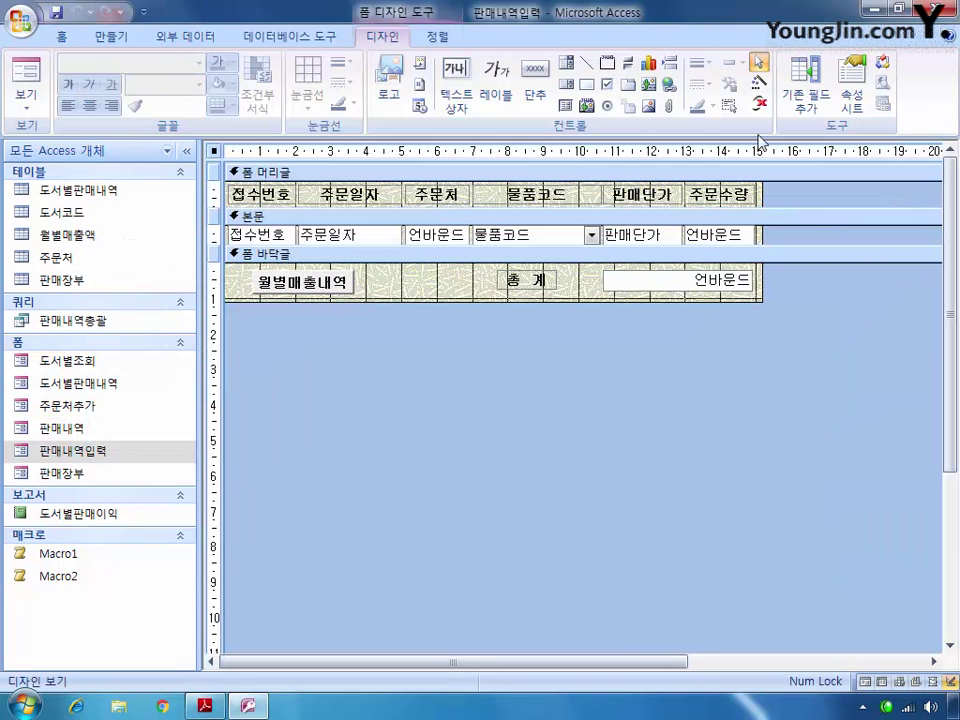
key(F4)
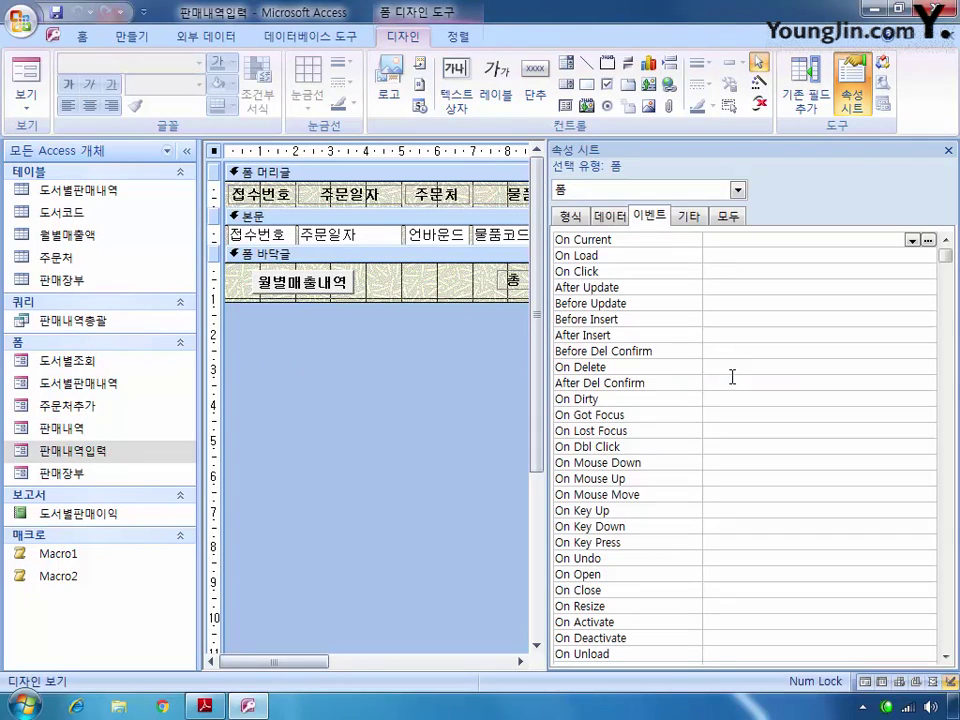
click(728, 216)
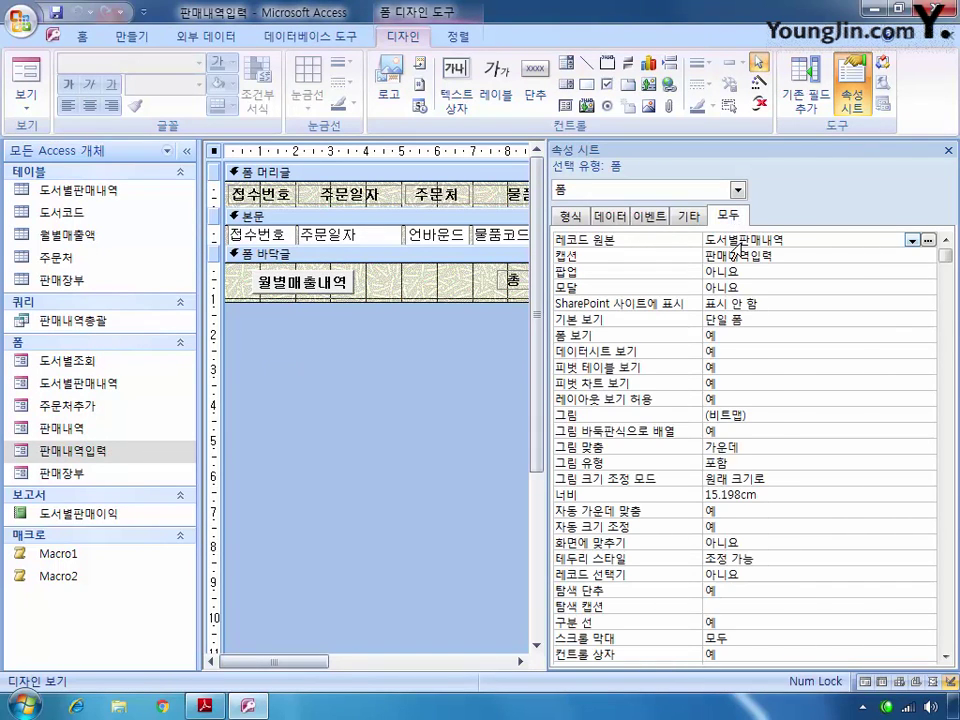
click(776, 319)
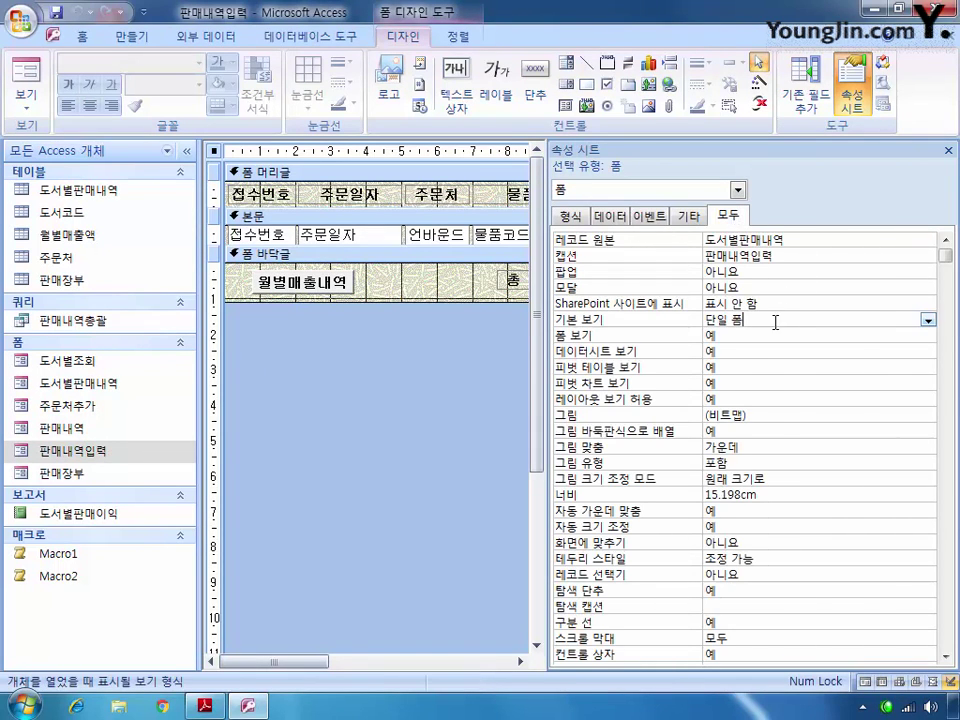
click(927, 320)
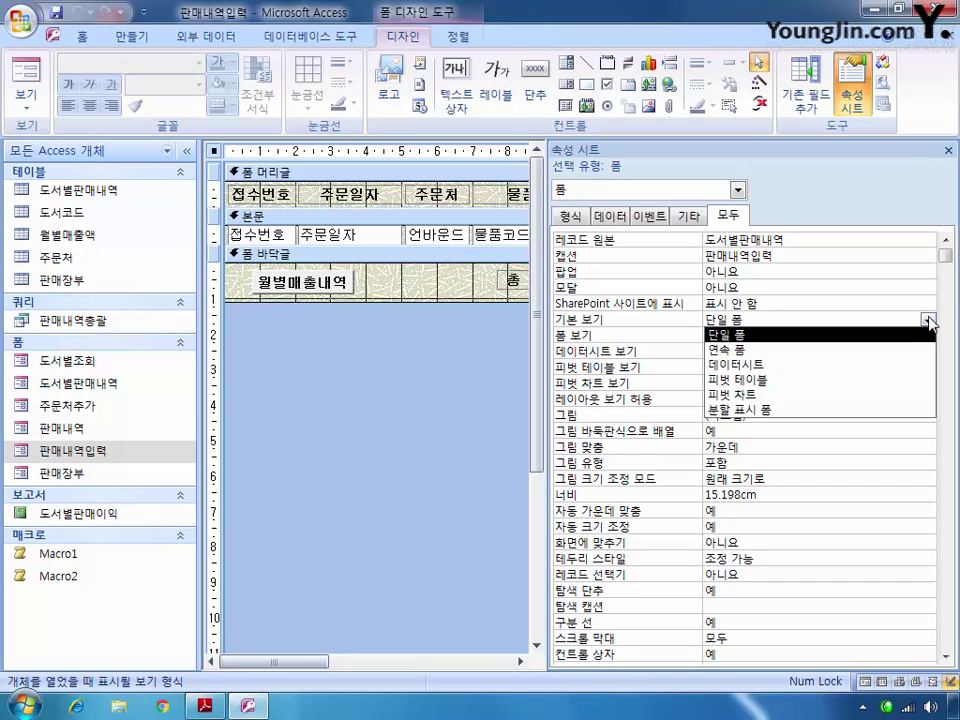
click(776, 349)
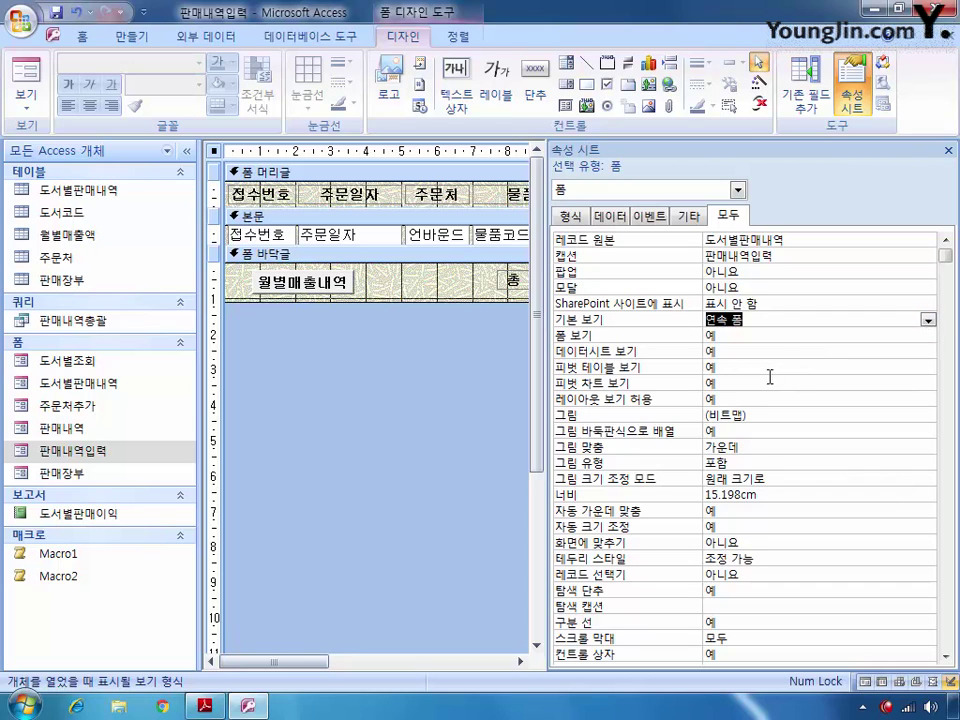
Set the form's 레코드 선택기 property to 예 and its 탐색 단추 property to 아니요
click(861, 573)
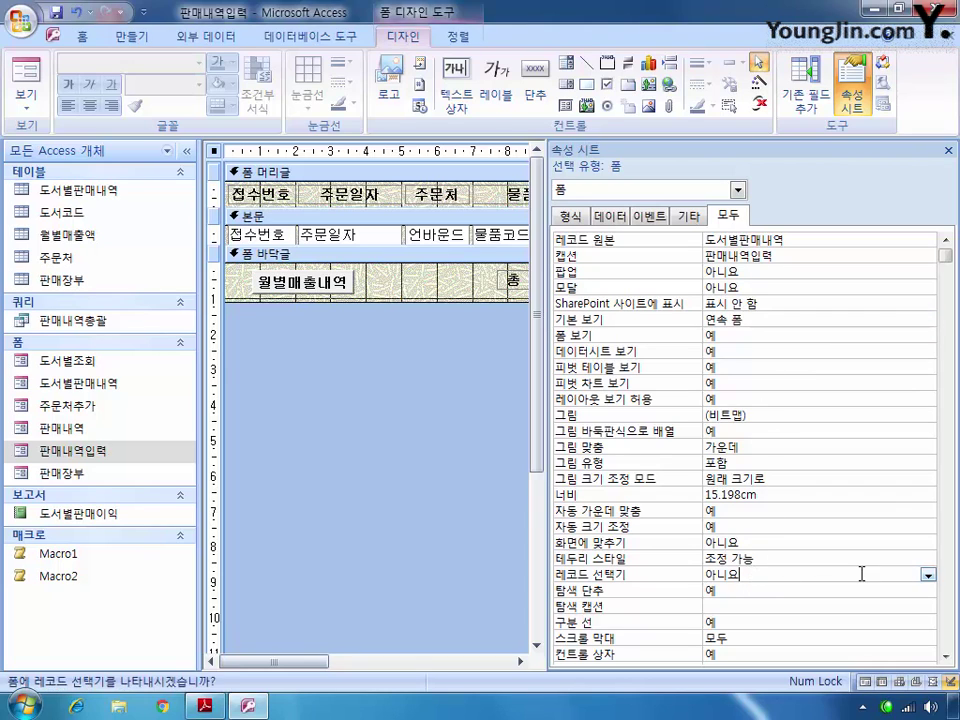
click(928, 575)
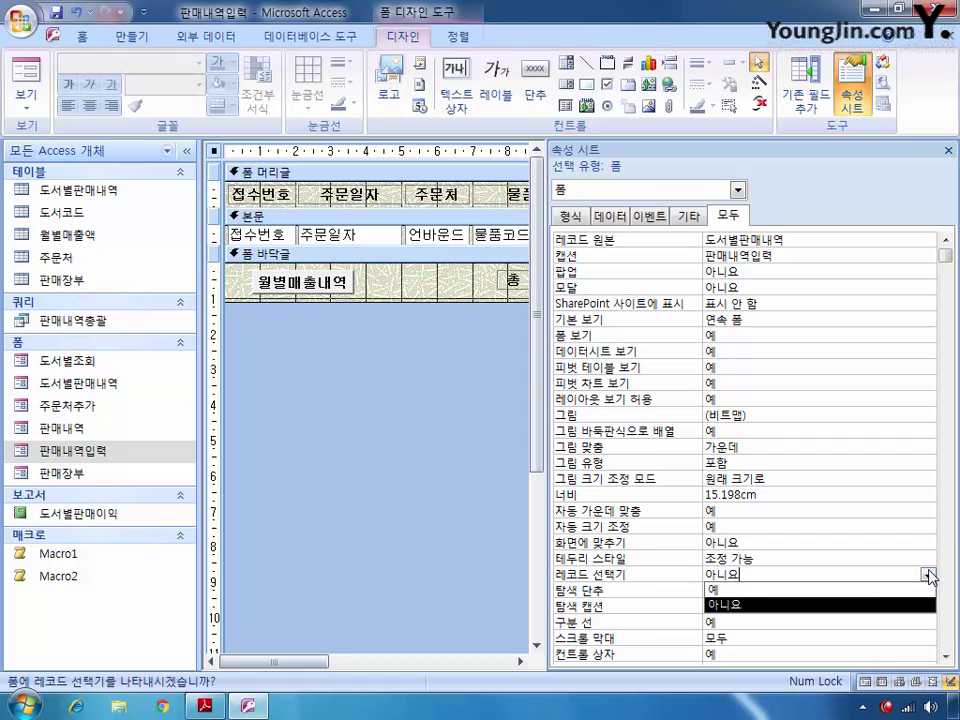
click(851, 591)
click(780, 591)
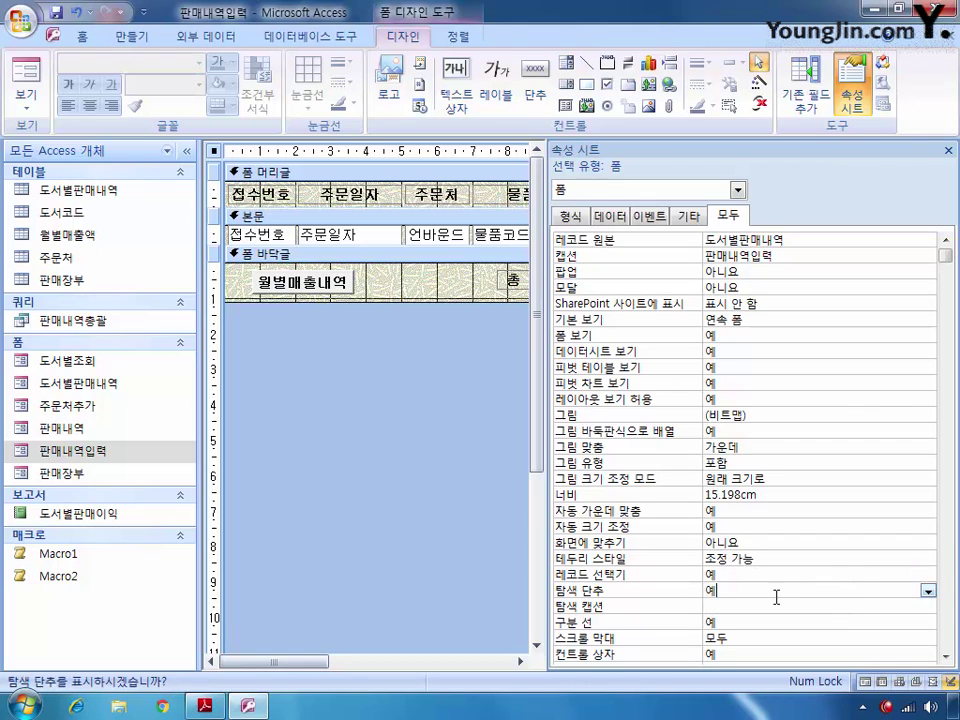
click(927, 590)
click(863, 621)
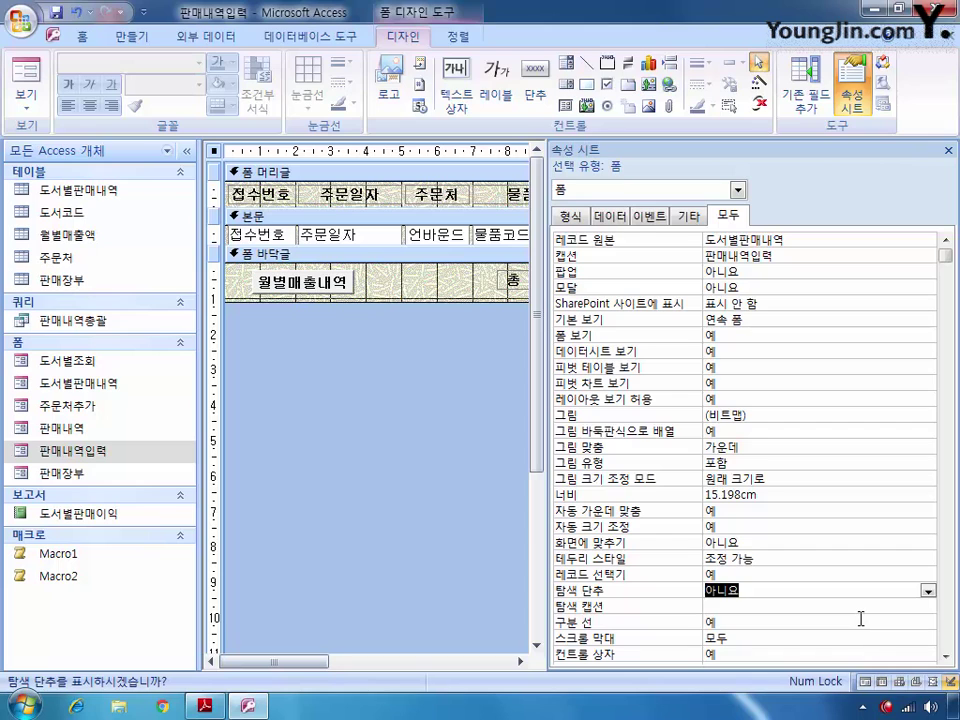
Set the control source of the txt주문처 text box to the 주문처 field
click(737, 189)
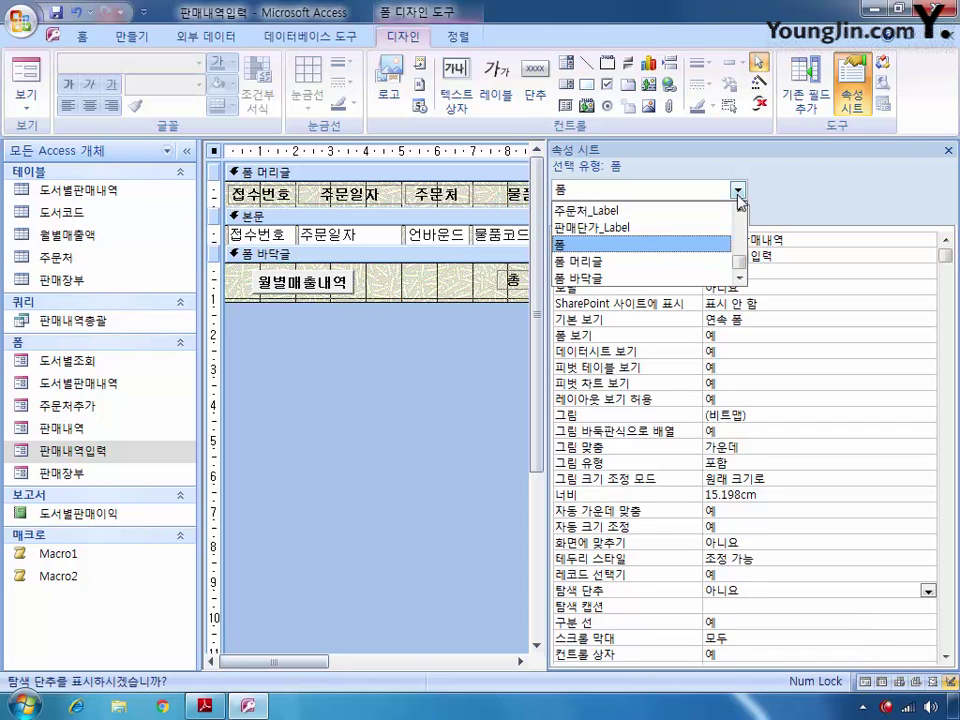
mouse_move(737, 257)
mouse_down()
mouse_move(737, 224)
mouse_move(737, 232)
mouse_up()
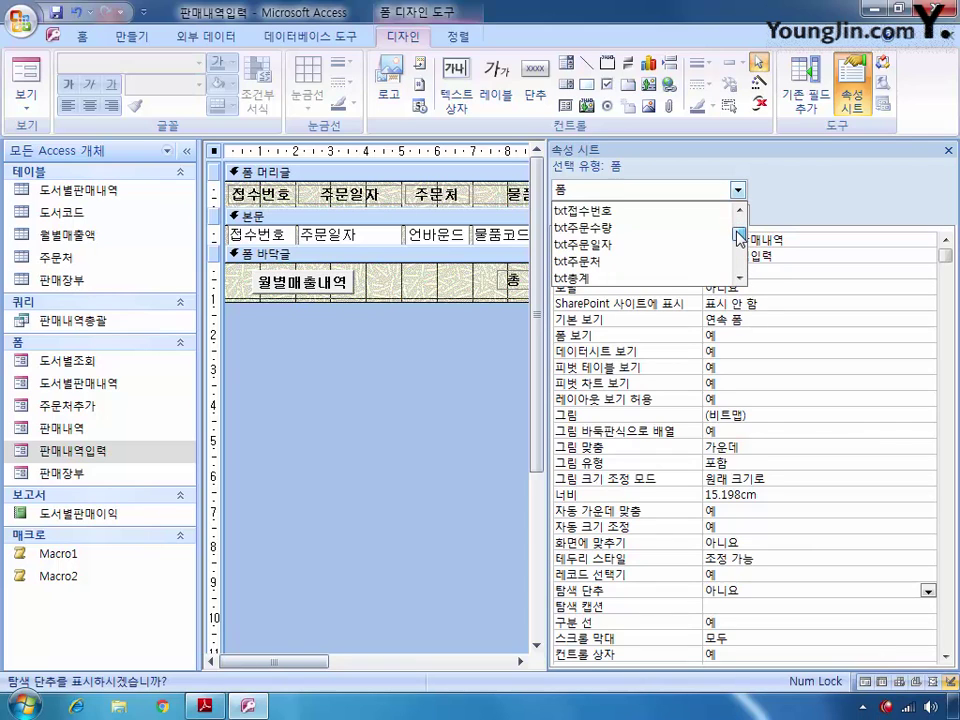
click(653, 261)
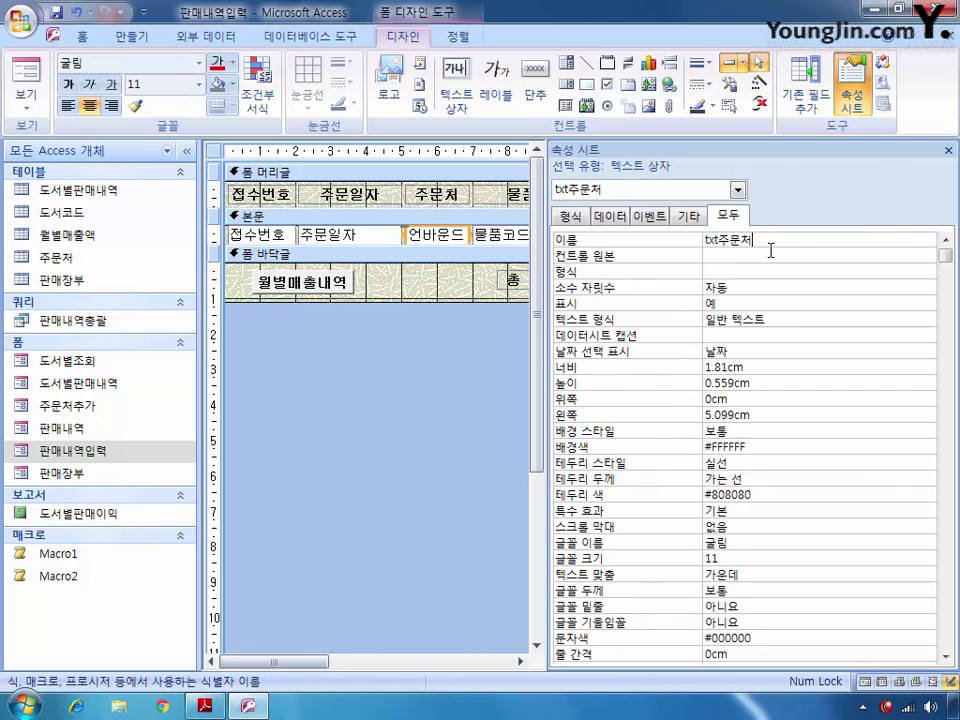
click(913, 256)
click(912, 256)
click(851, 302)
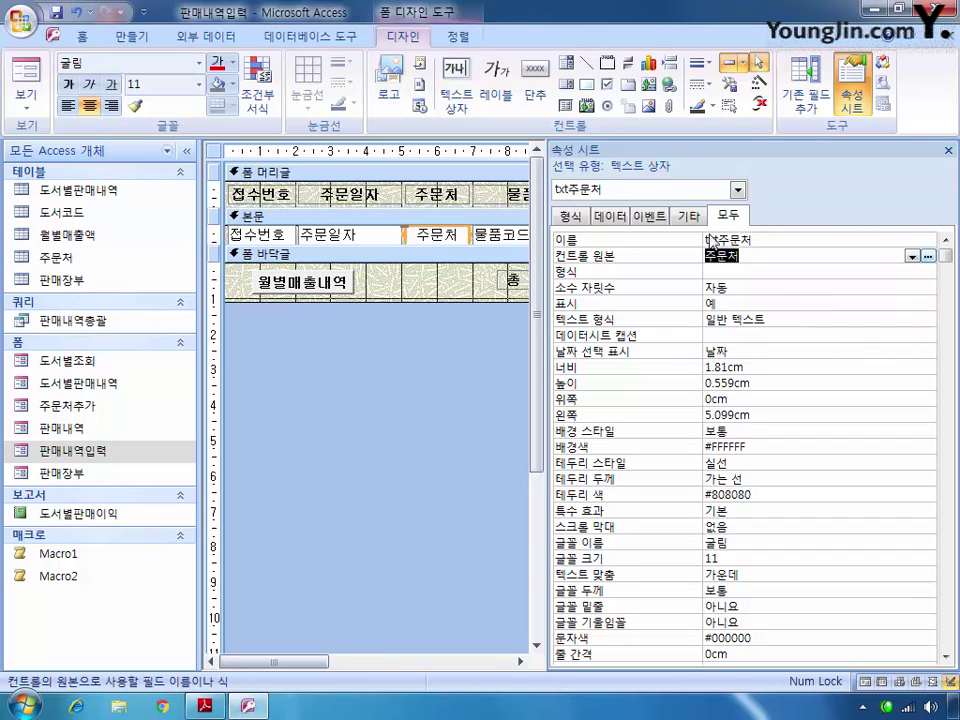
Set the control source of the txt주문수량 text box to the 주문수량 field
click(737, 189)
click(740, 211)
click(740, 211)
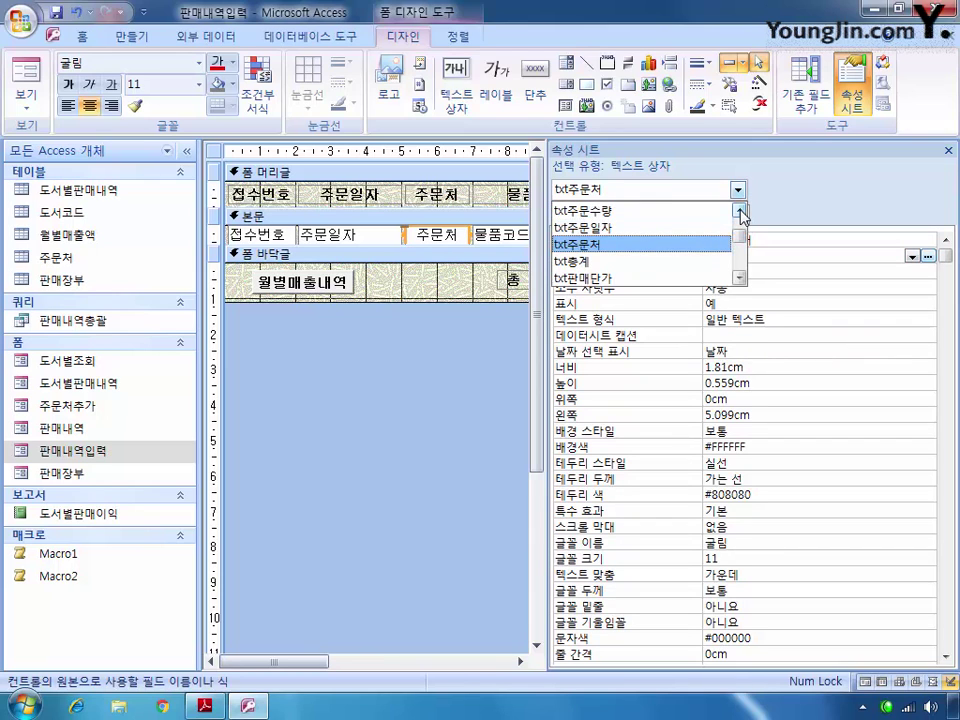
click(726, 211)
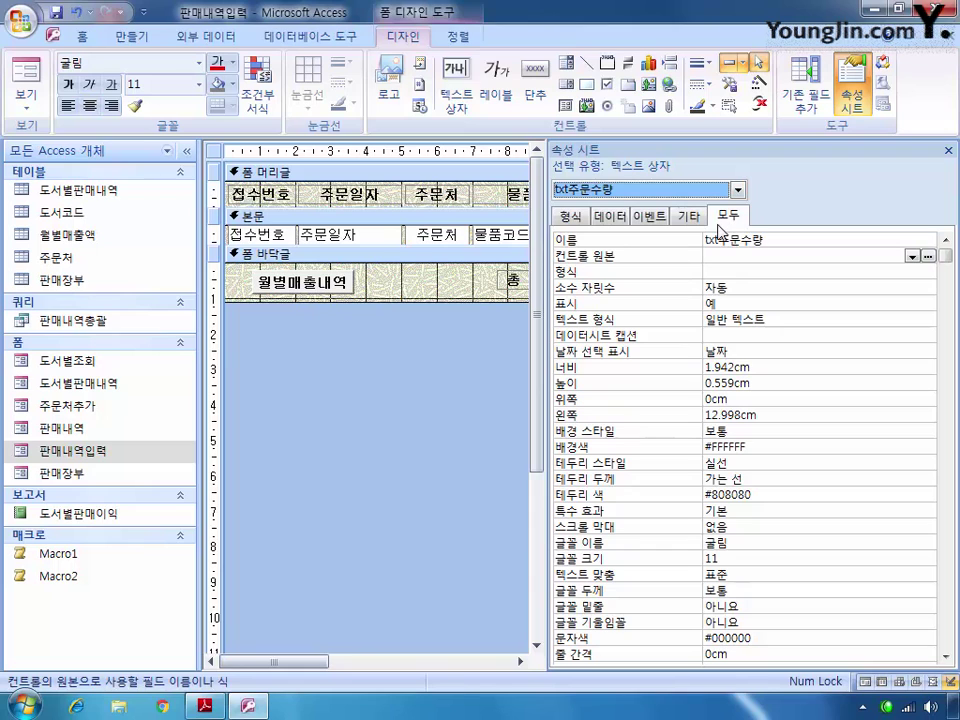
click(912, 257)
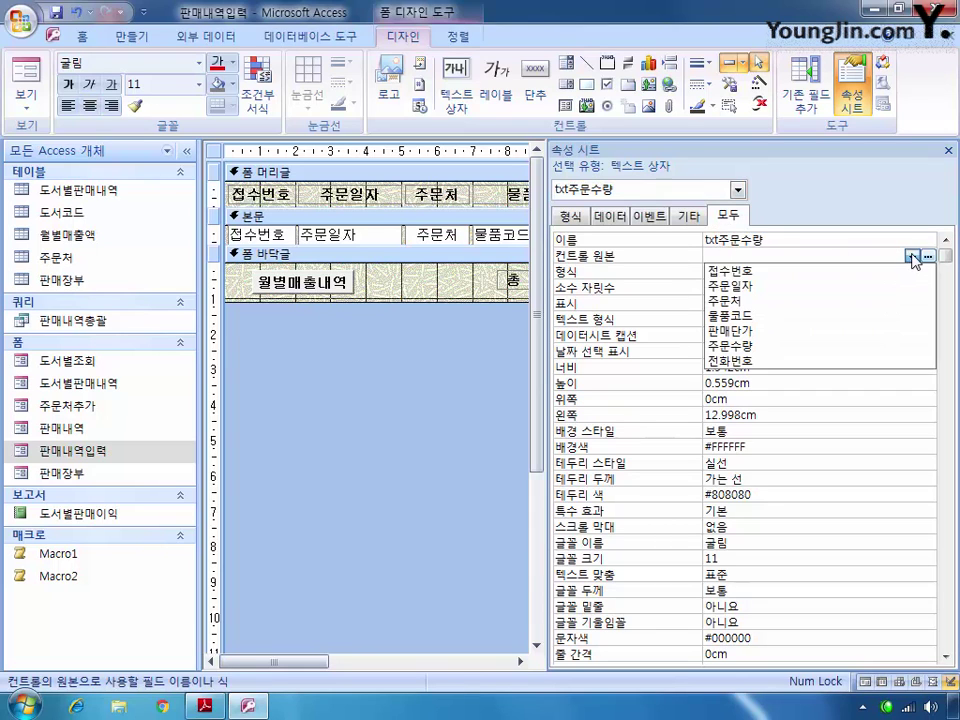
click(853, 345)
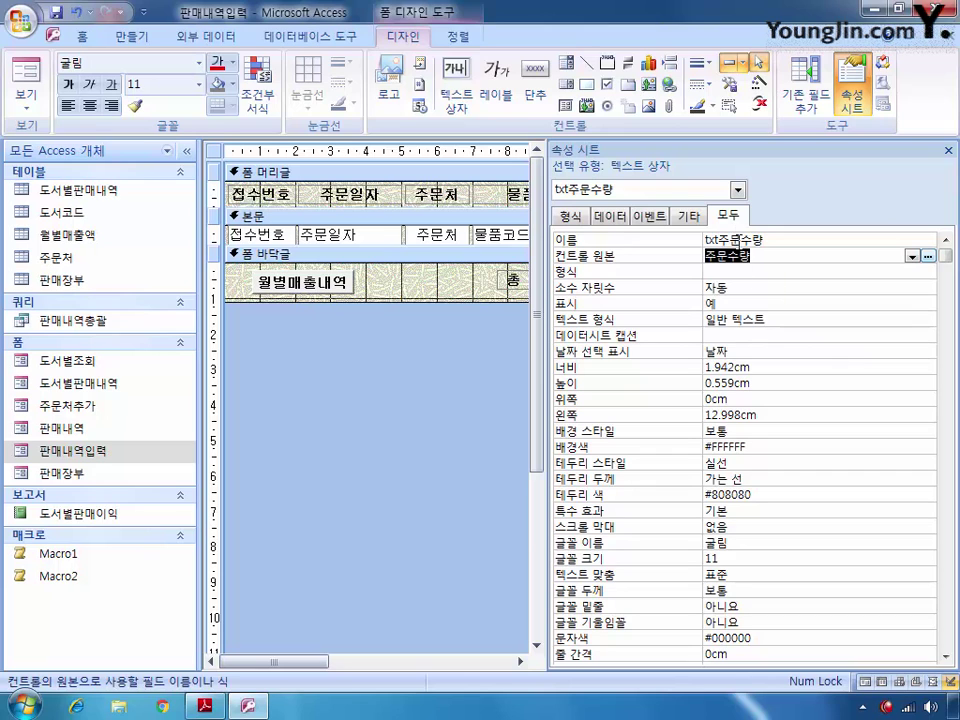
Set the control source of the txt총계 text box to =Sum([판매단가]*[주문수량])
click(737, 190)
scroll(668, 267, down, 1)
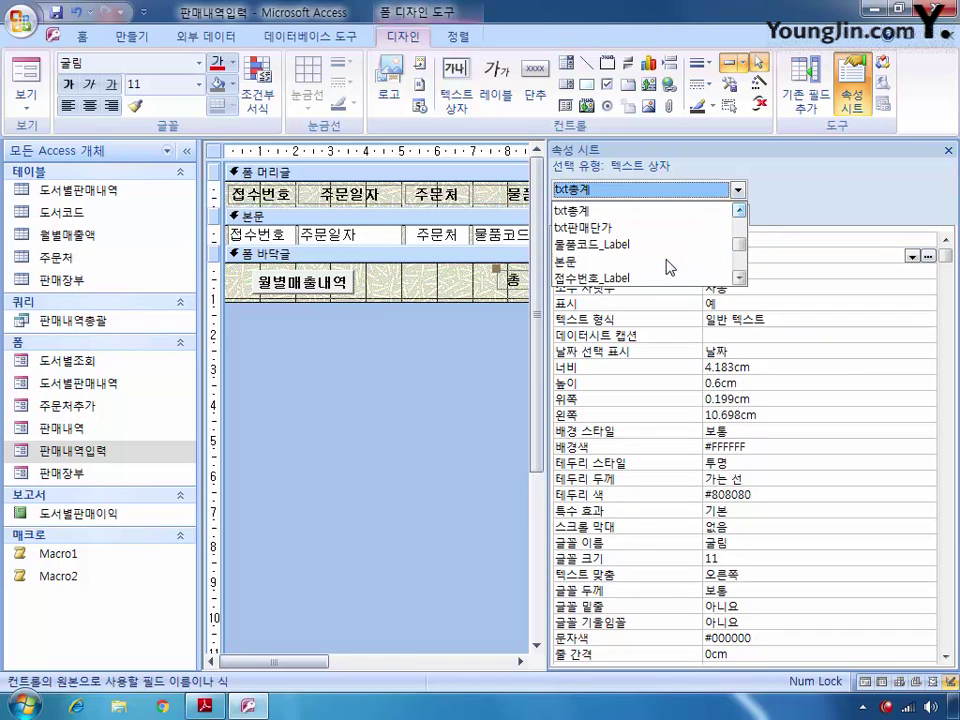
key(Escape)
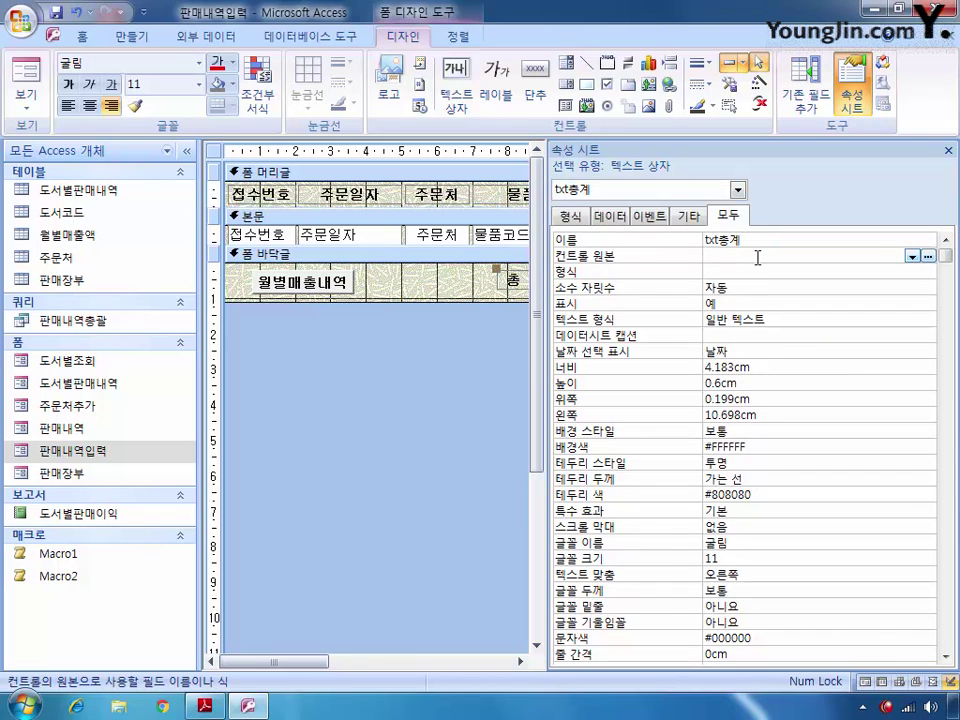
text(=ㄴ)
key(BackSpace)
key(Hangul)
text(sum([판매단가]*[주문수량]))
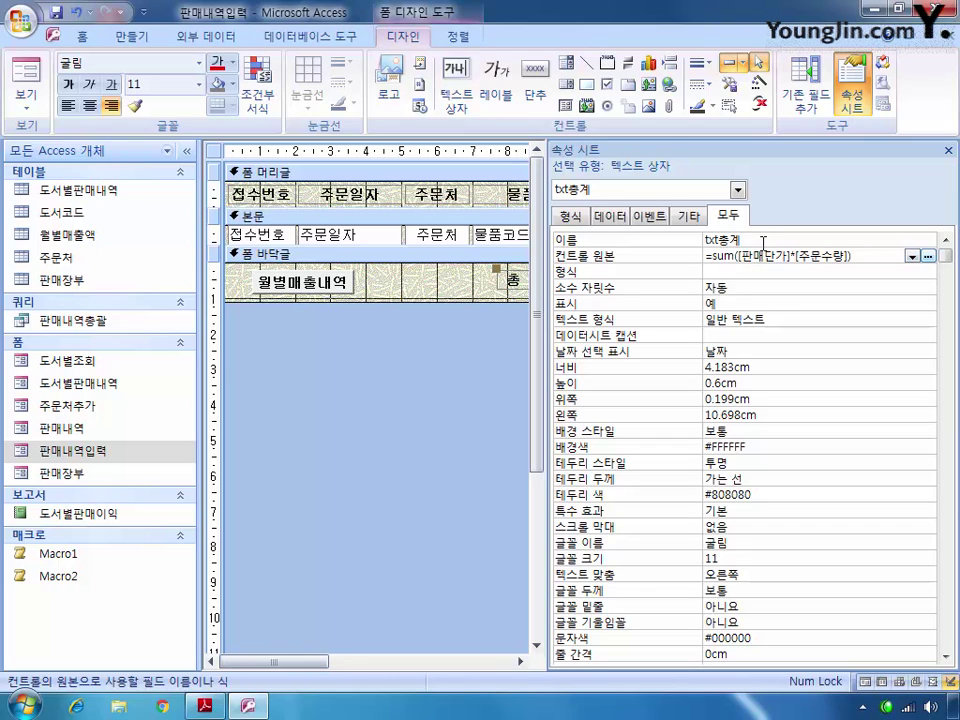
Try to give the txt총계 text box a won-sign display format with thousands separators
click(729, 271)
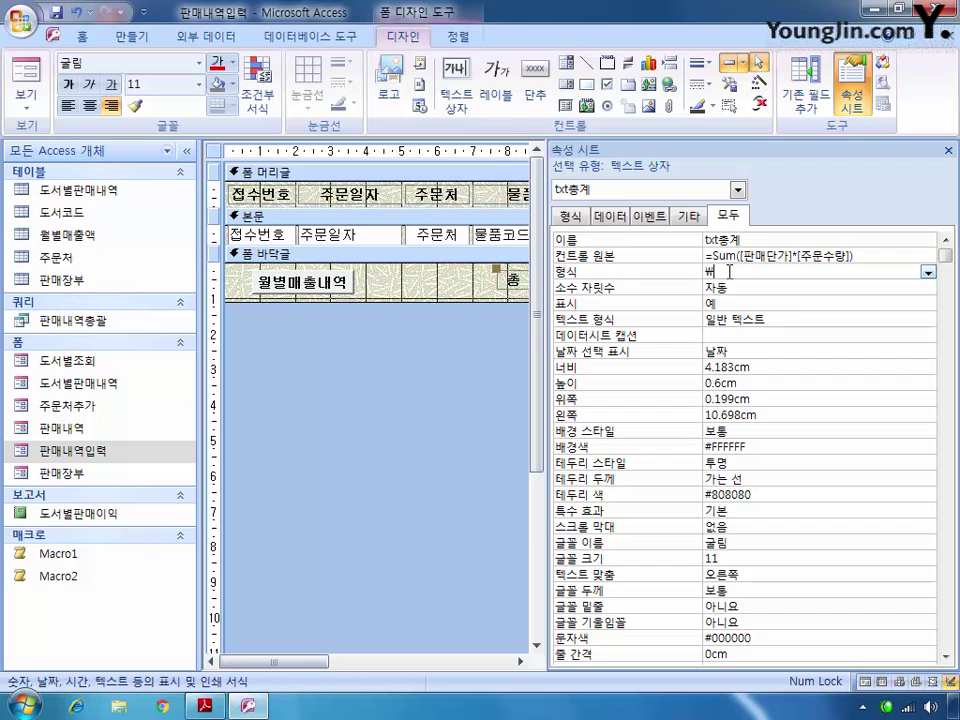
text(\#,##0)
click(707, 271)
click(720, 287)
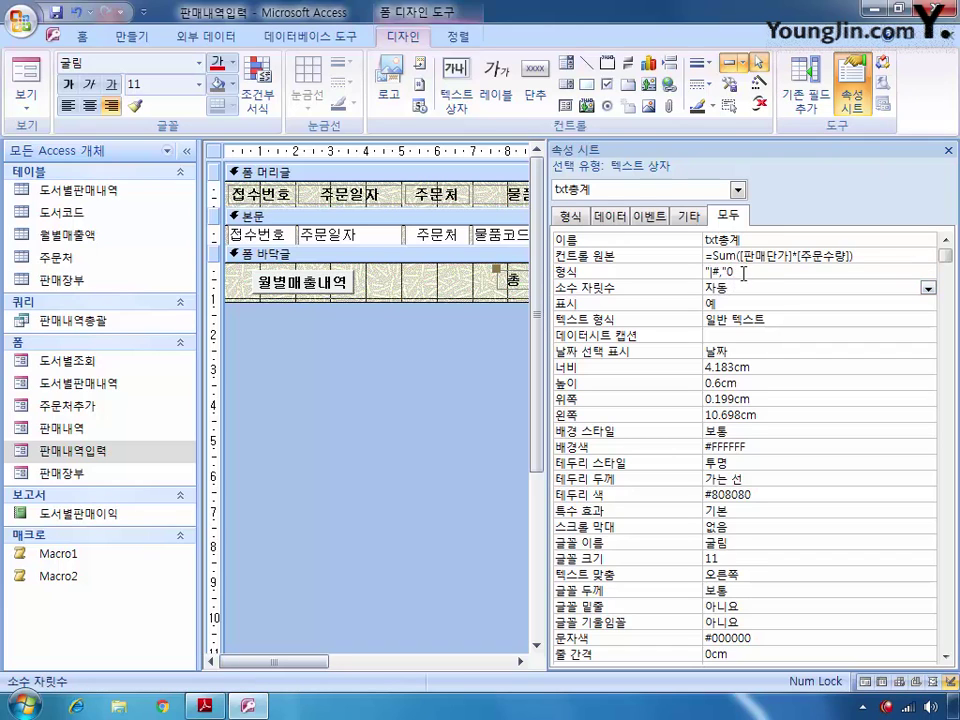
Replace the 형식 property of the txt총계 text box with ₩₩#,##0
click(670, 272)
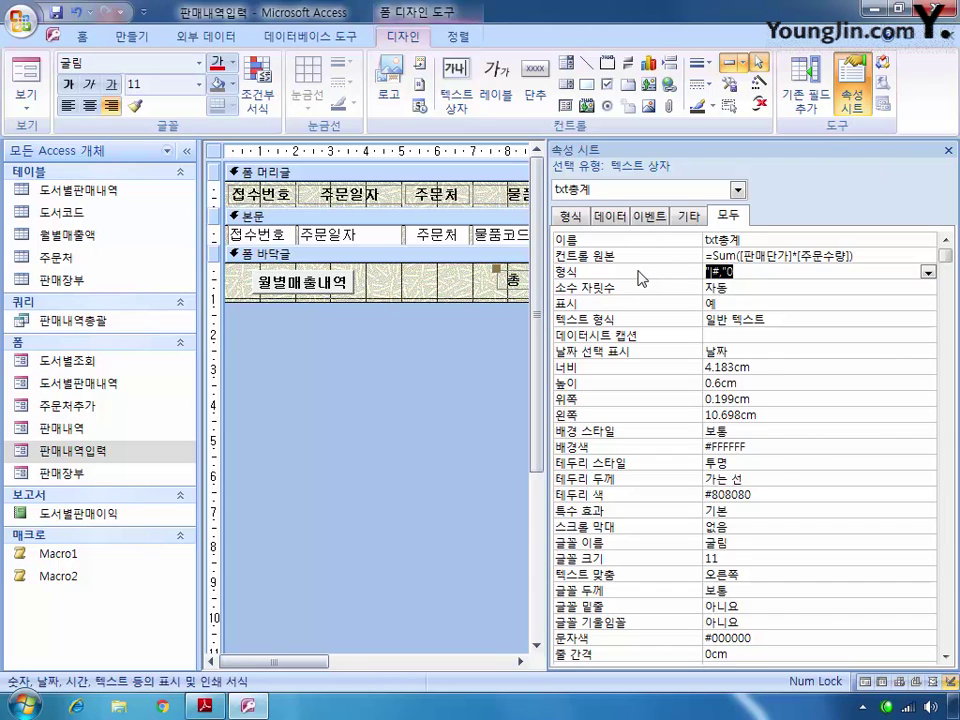
key(Delete)
text(₩₩#.##0)
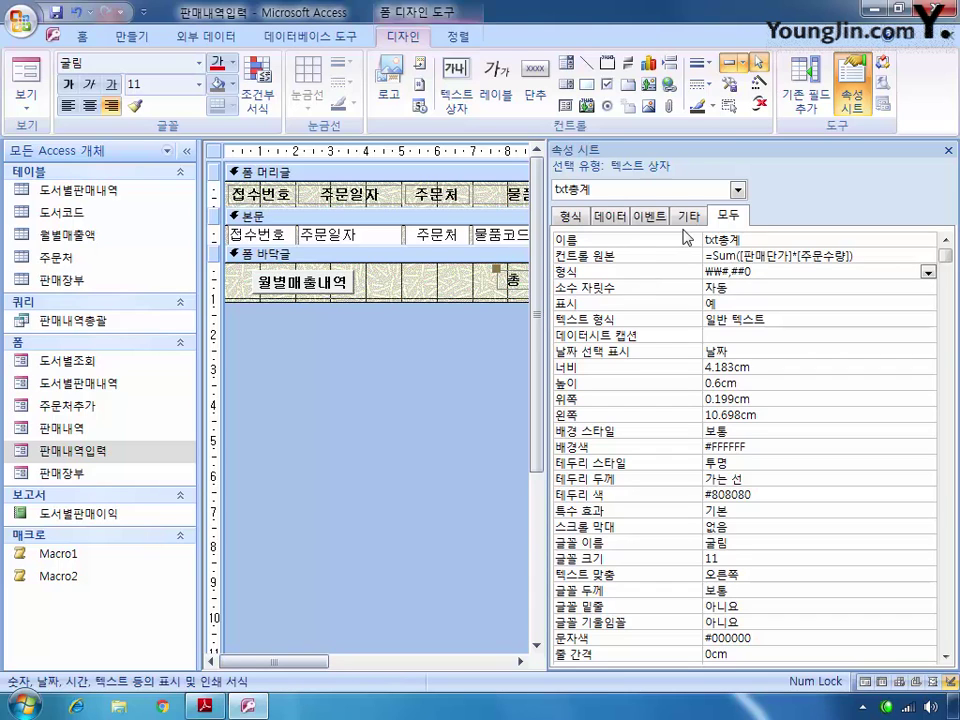
click(745, 285)
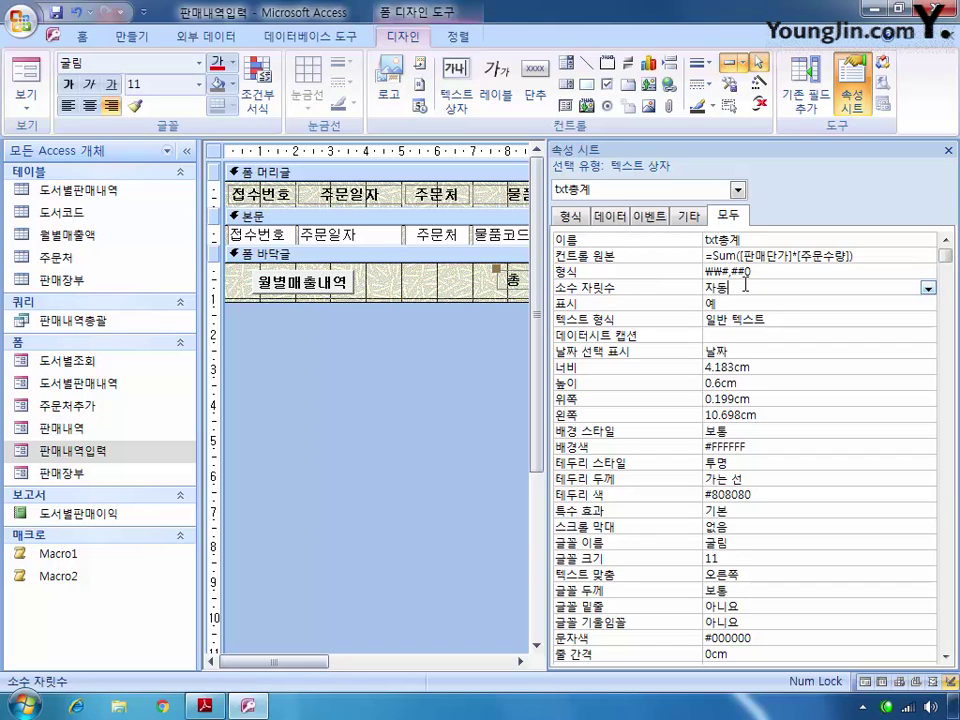
Set the 형식 property of the txt주문일자 text box to yy년 mm월 dd일
click(737, 190)
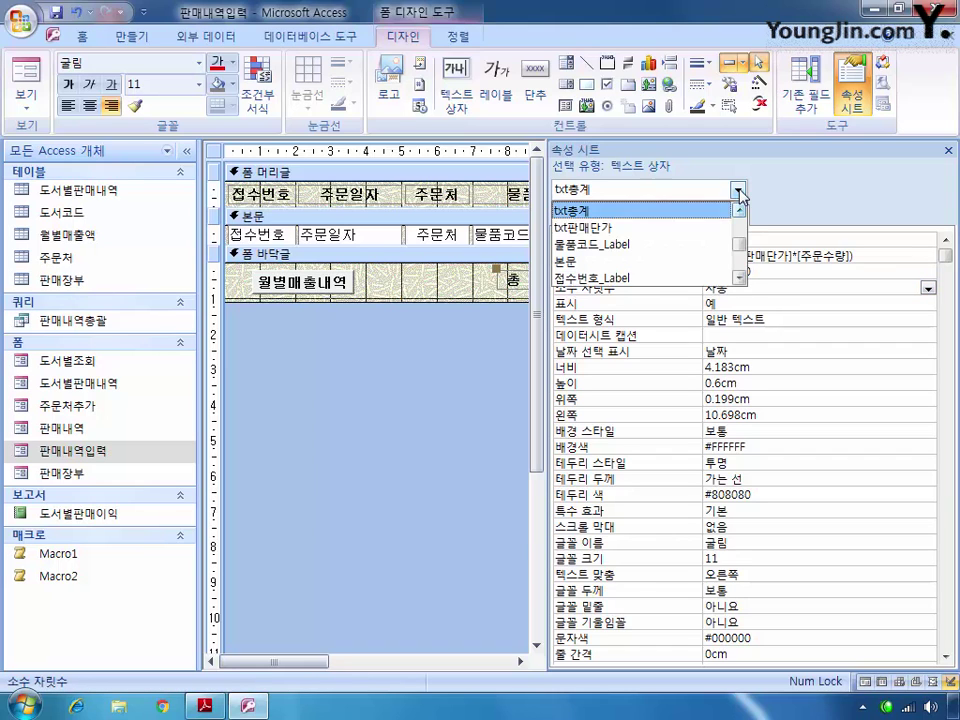
click(741, 212)
click(741, 212)
click(707, 210)
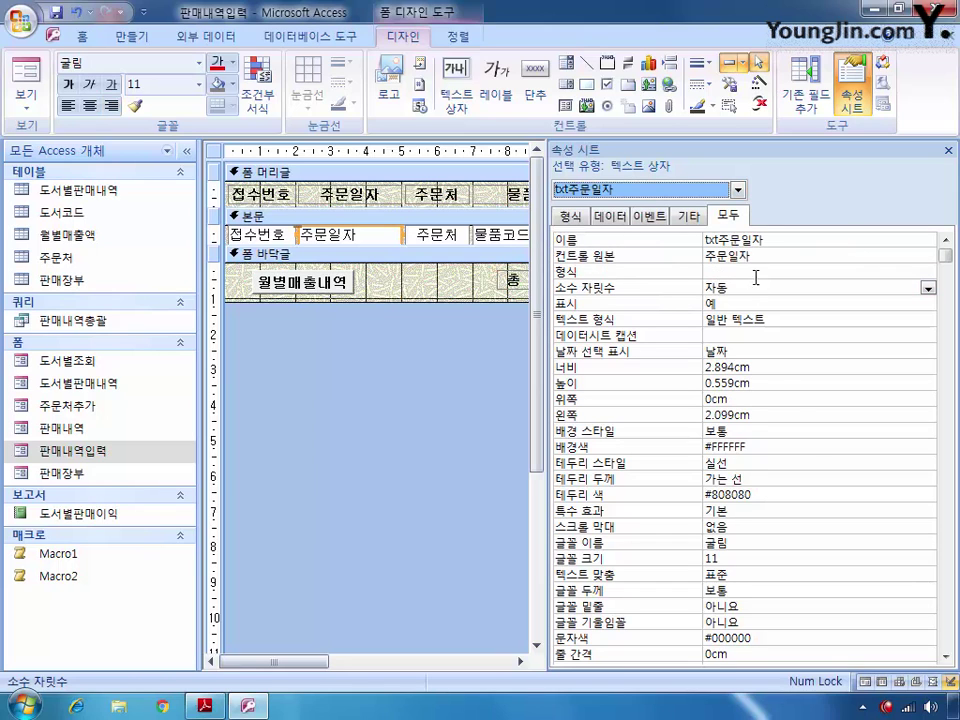
click(755, 273)
text(ㅛㅛ)
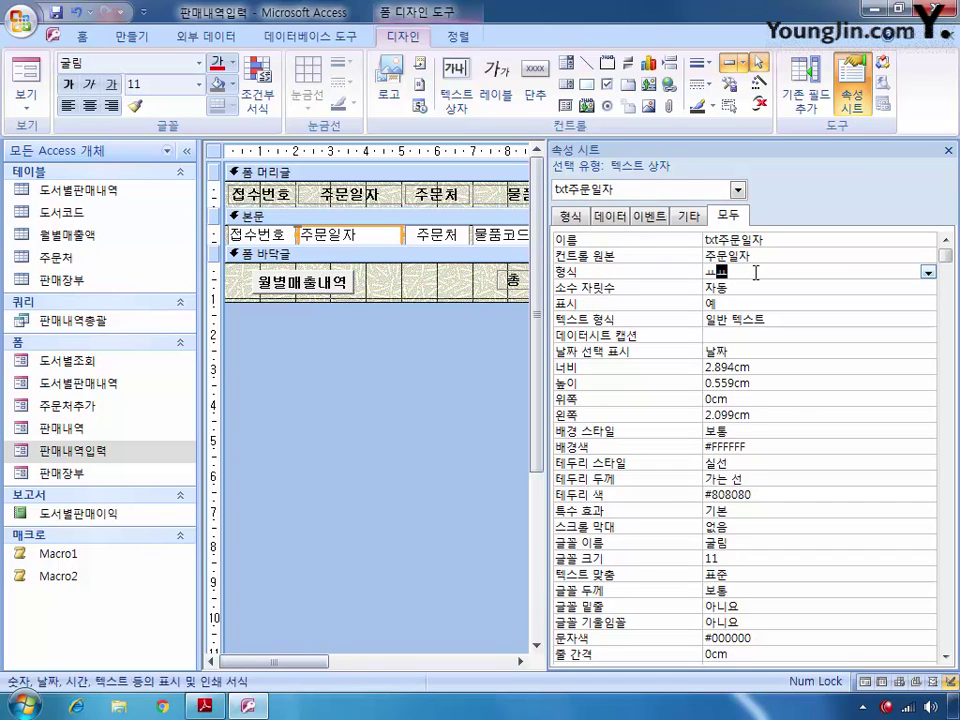
key(BackSpace)
key(BackSpace)
text(yy년 mm월 dd일)
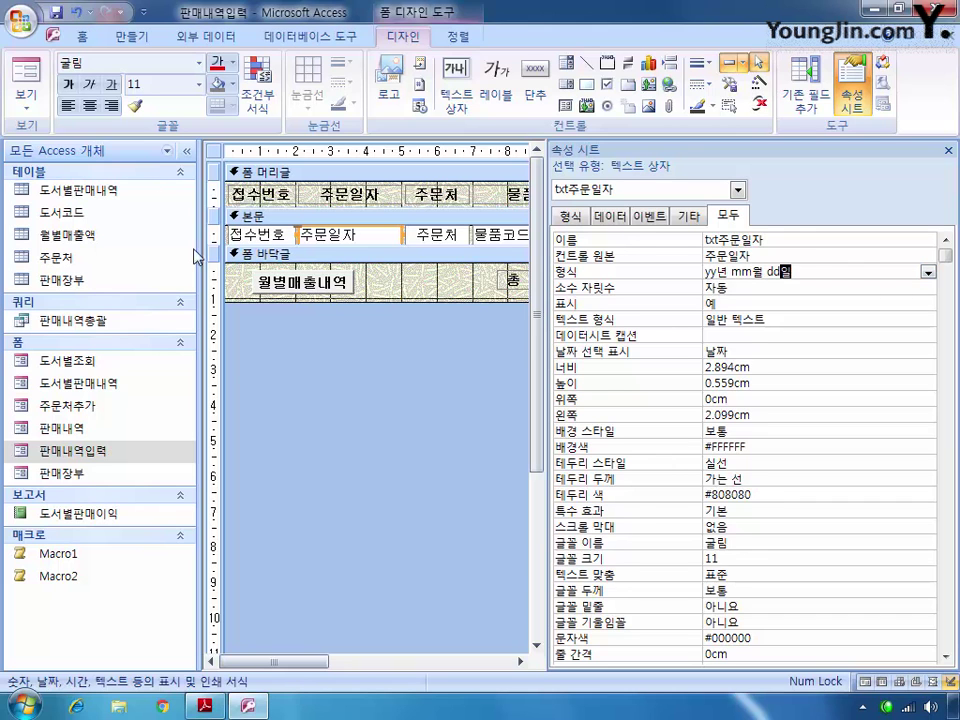
Arrange the 본문 section's tab order as txt접수번호, txt주문일자, txt주문처, cmb물품코드, txt판매단가, txt주문수량
click(214, 152)
right_click(216, 152)
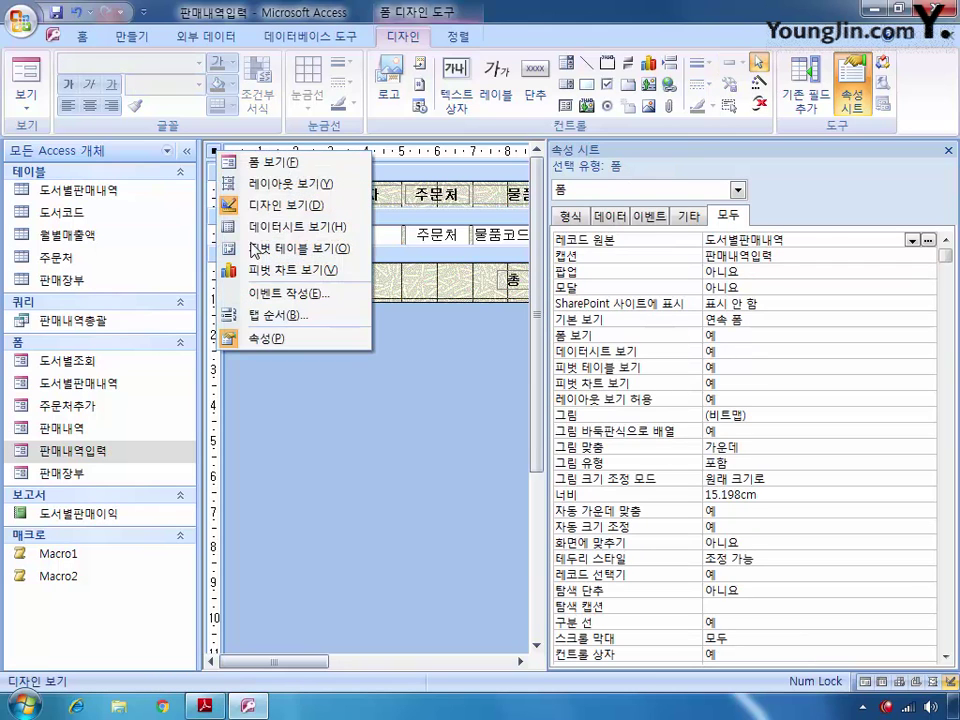
click(255, 314)
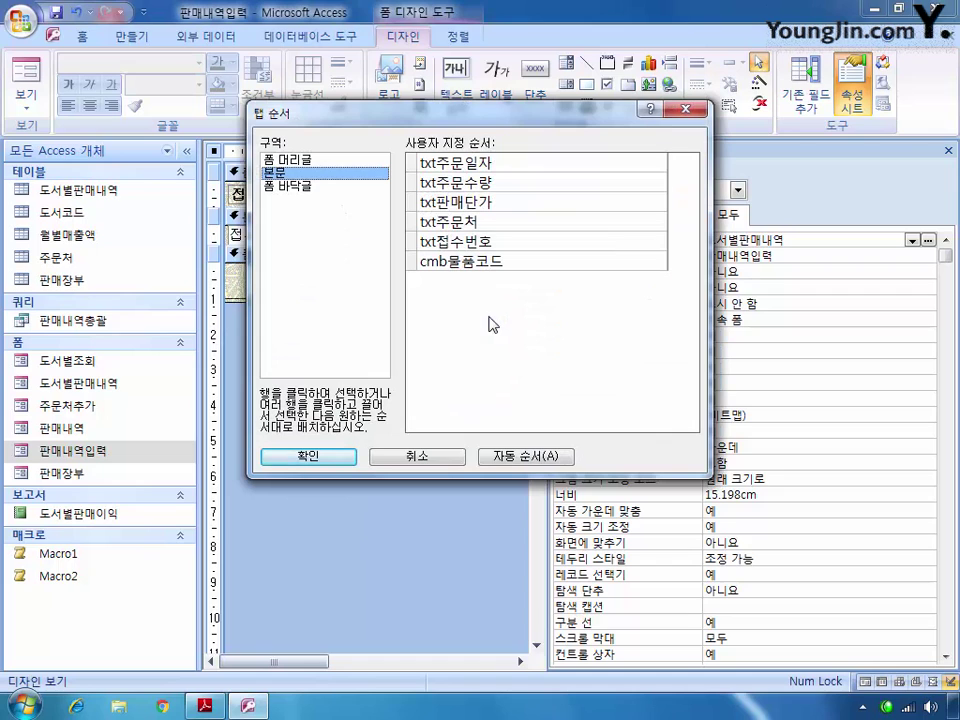
click(414, 241)
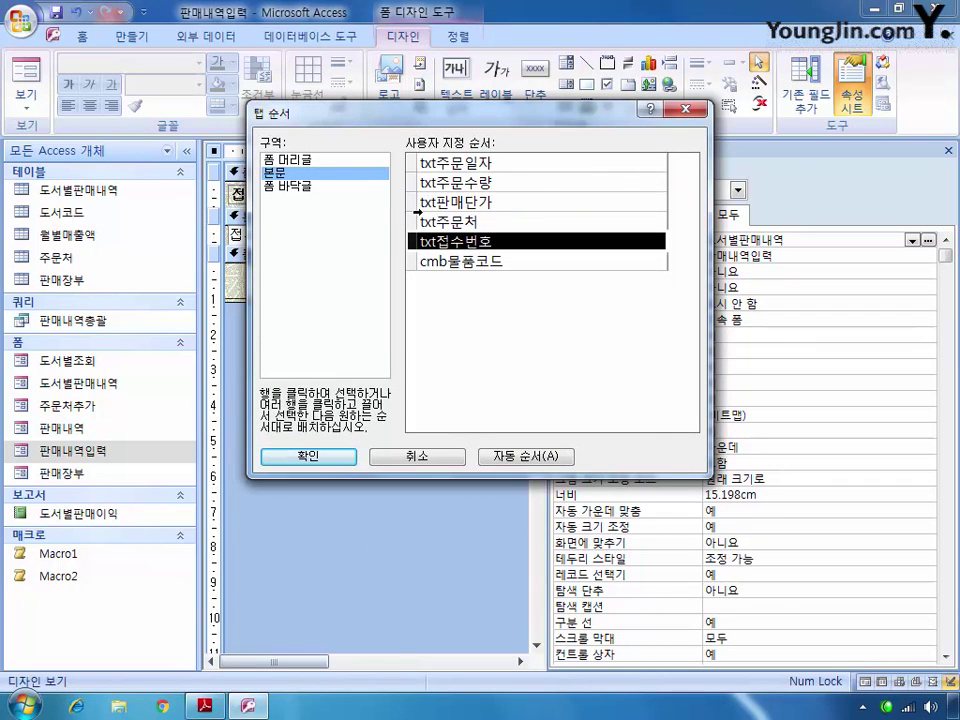
drag(415, 241, 415, 160)
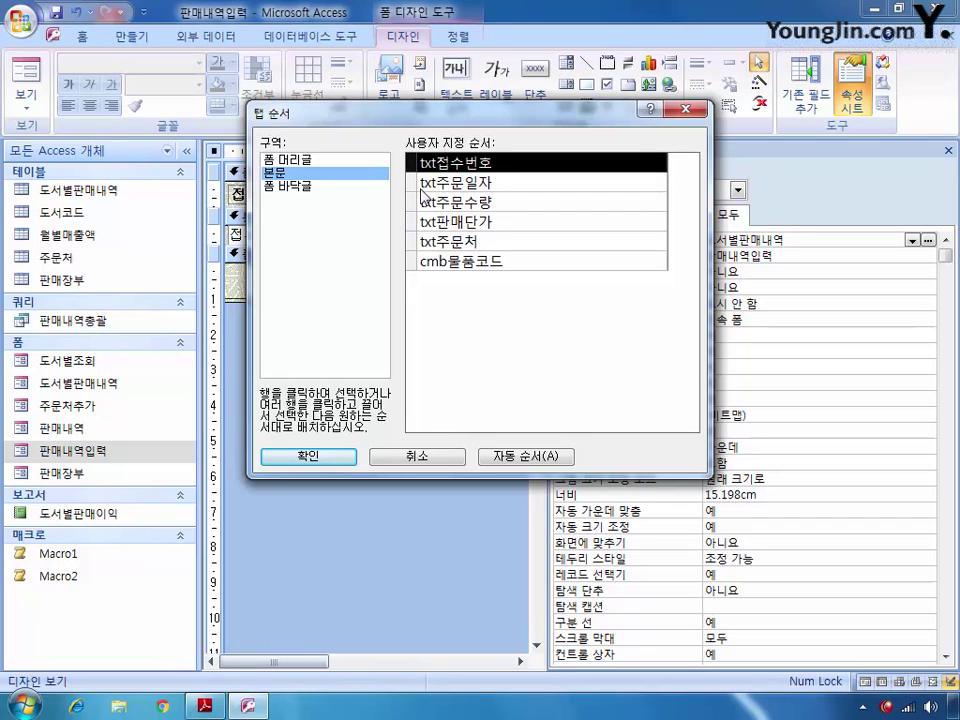
click(414, 243)
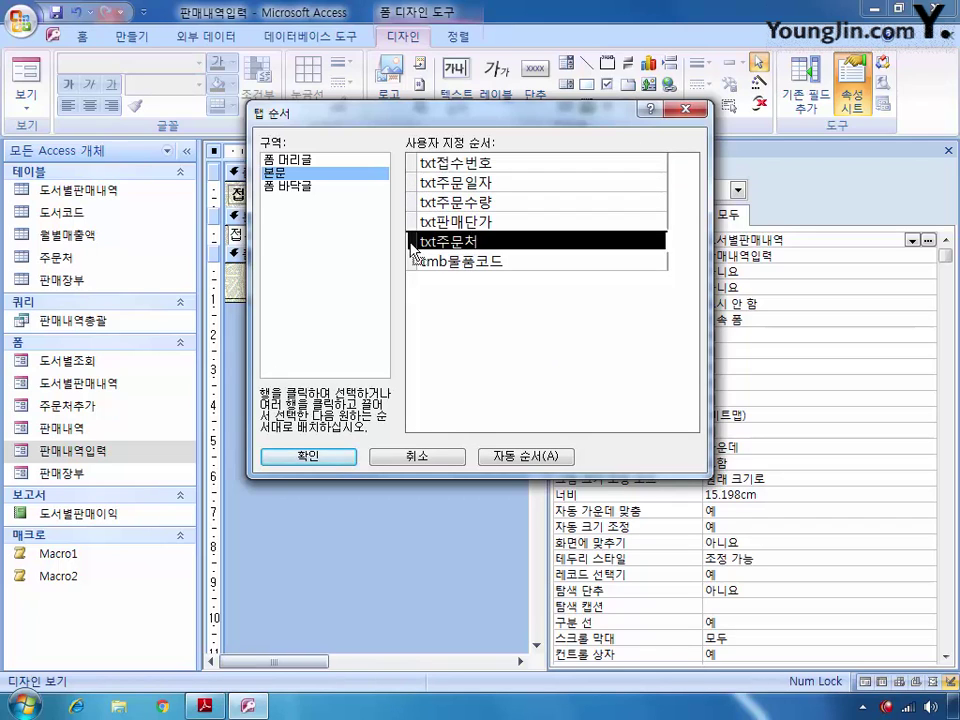
drag(412, 245, 436, 212)
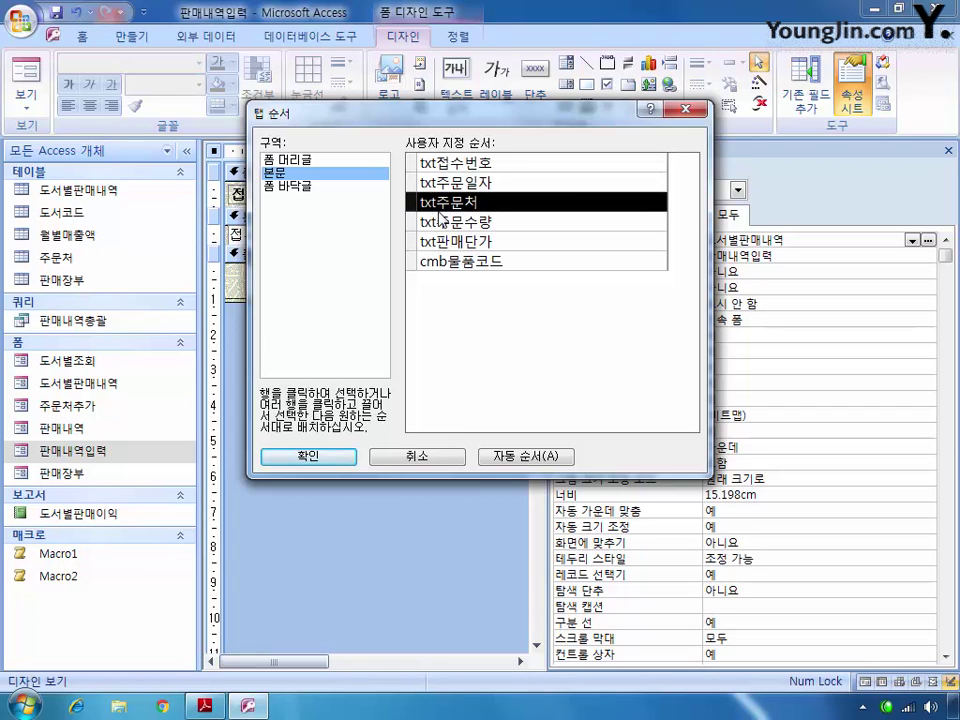
click(414, 264)
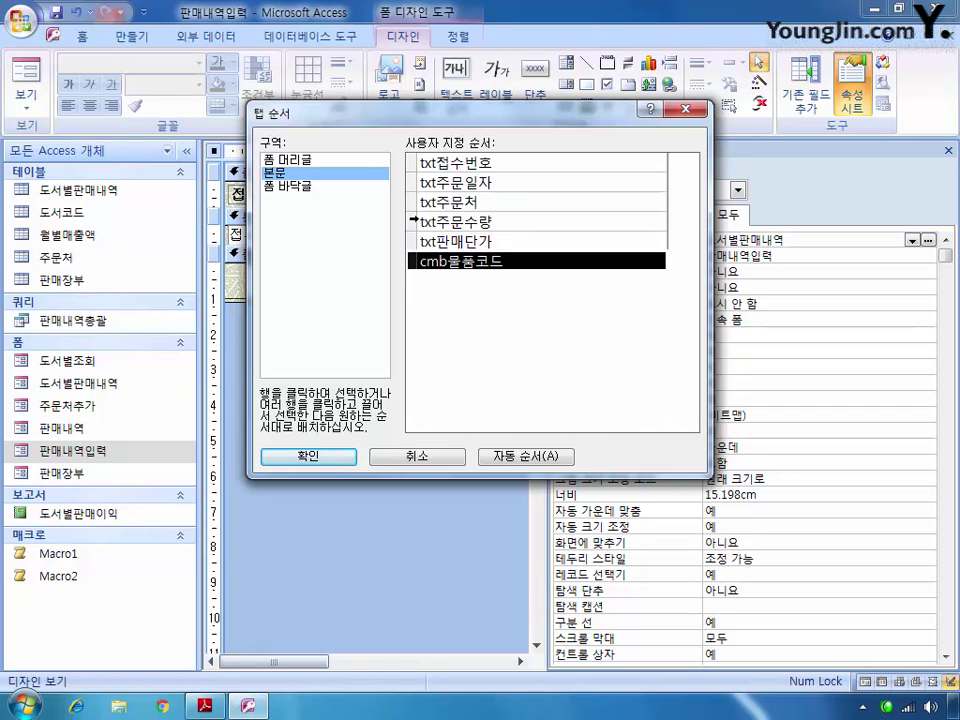
drag(414, 263, 453, 240)
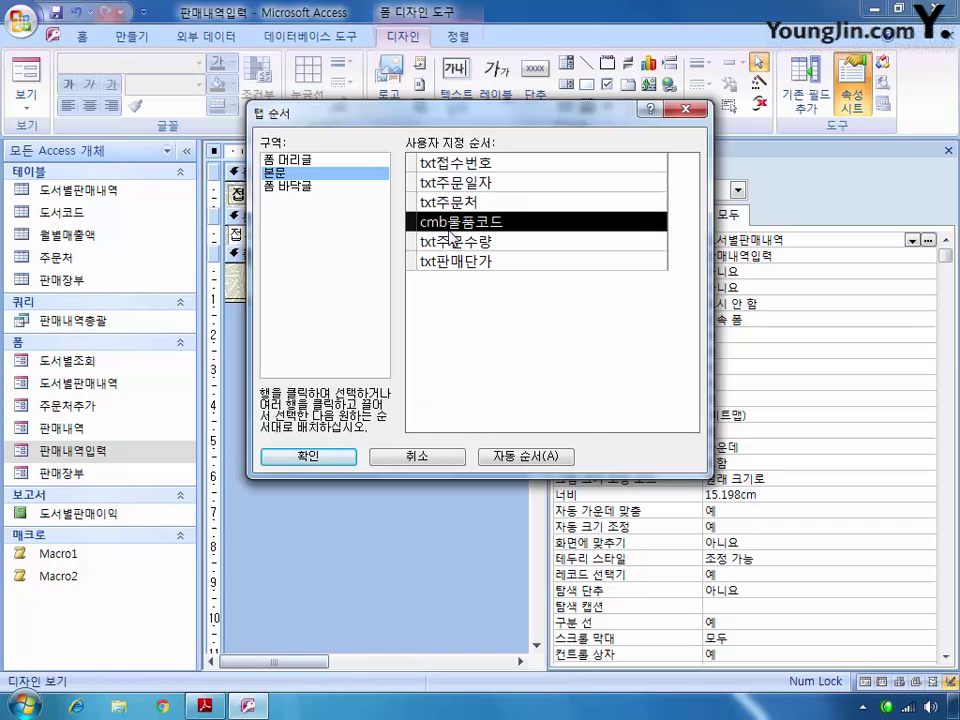
click(414, 260)
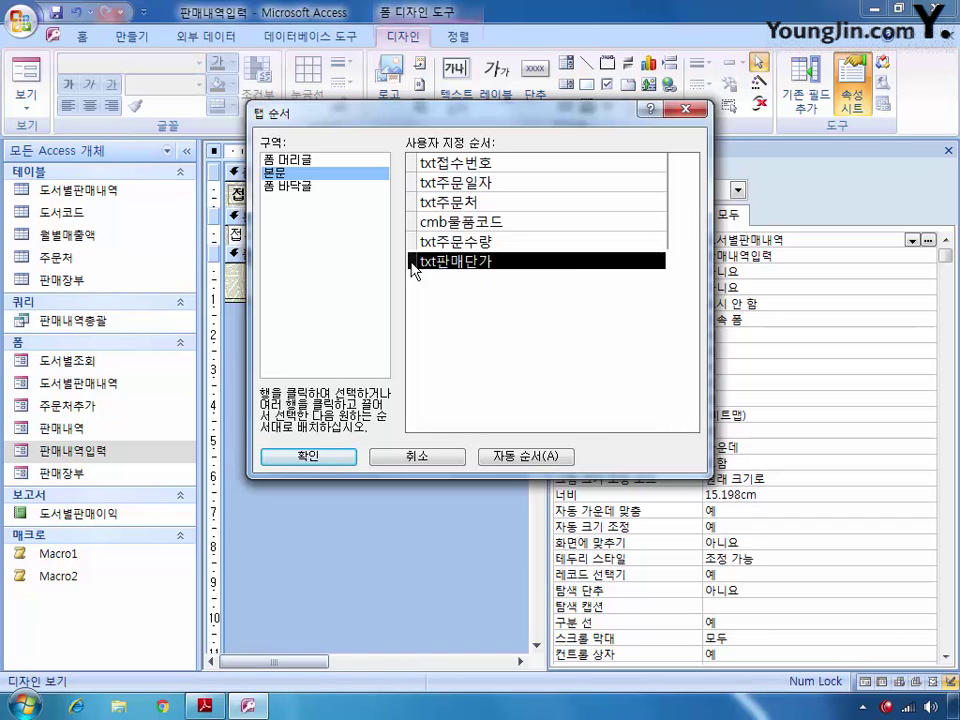
drag(414, 260, 437, 250)
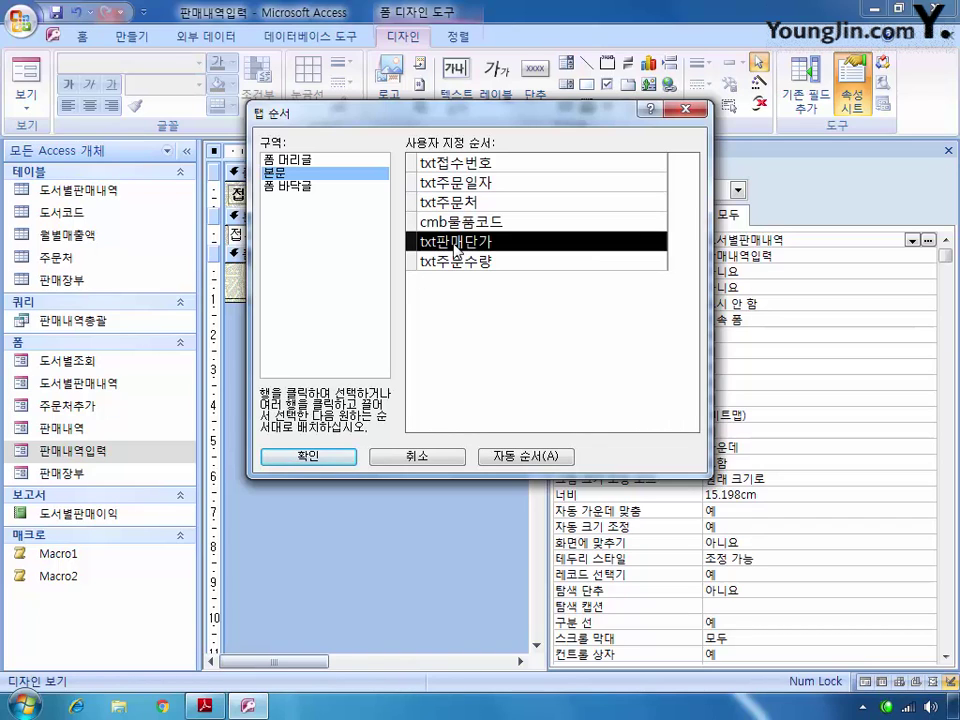
click(381, 454)
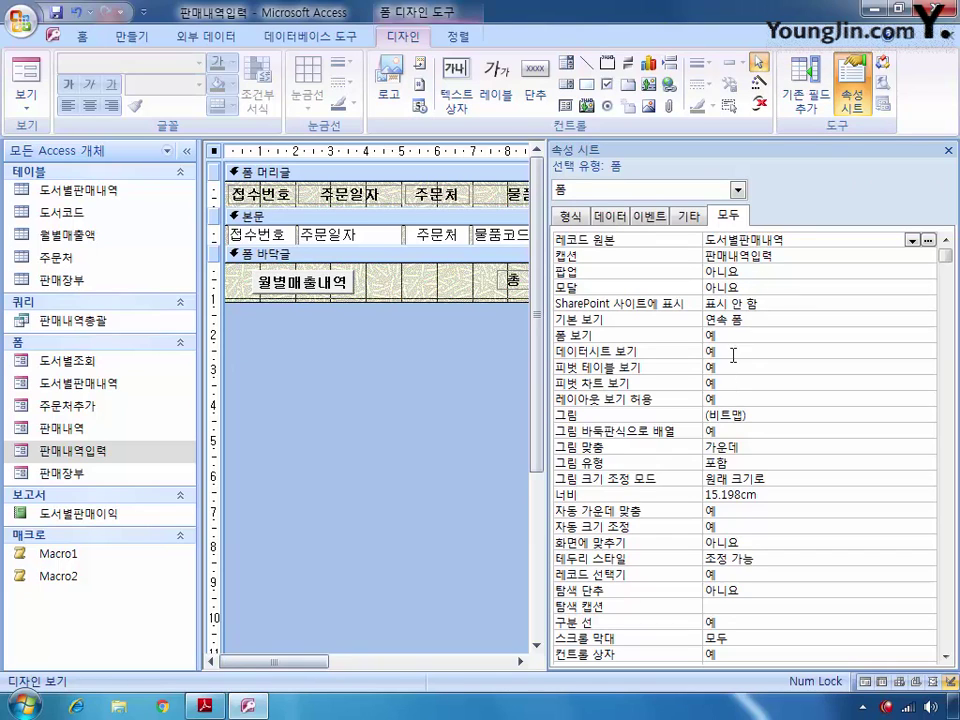
Open the query builder for the row source of the cmb물품코드 combo box and add the 도서코드 table
click(737, 189)
drag(743, 262, 739, 193)
click(671, 216)
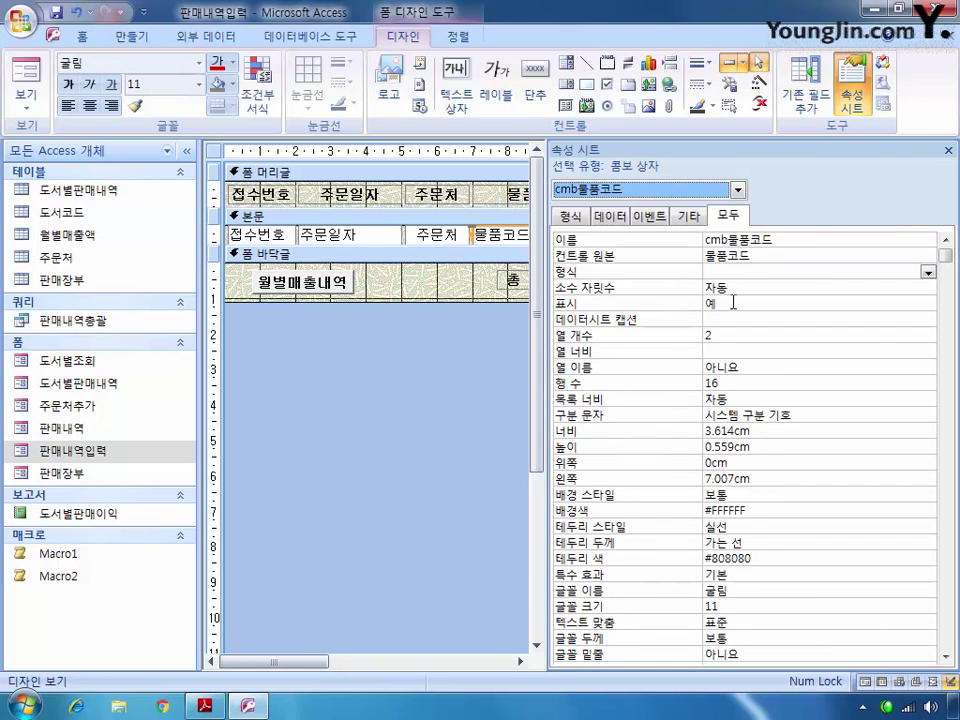
click(759, 271)
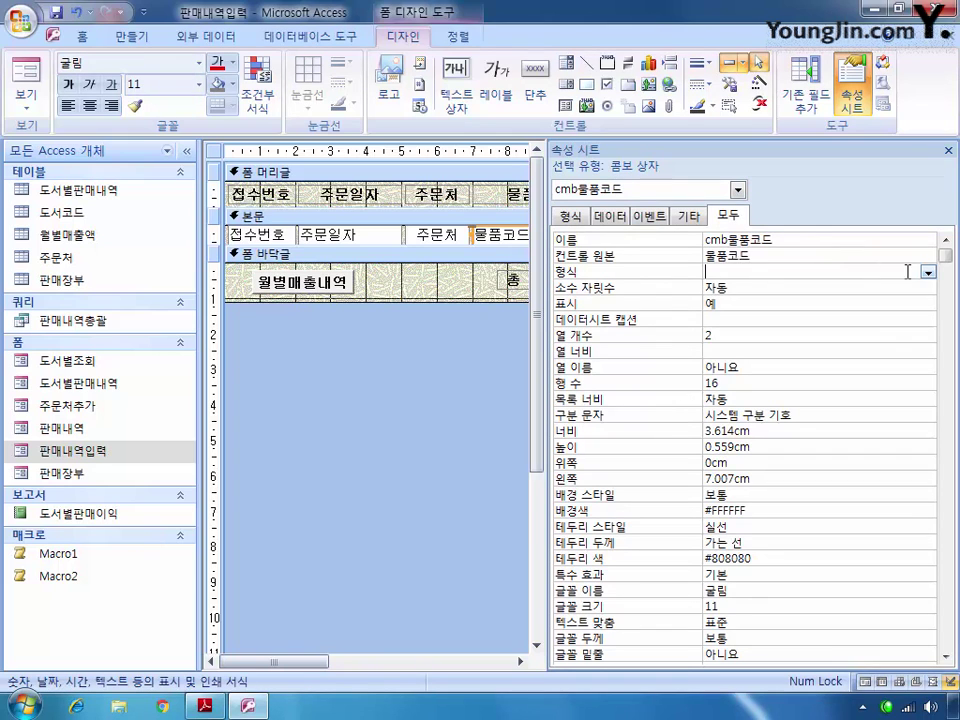
click(610, 216)
click(941, 262)
click(944, 257)
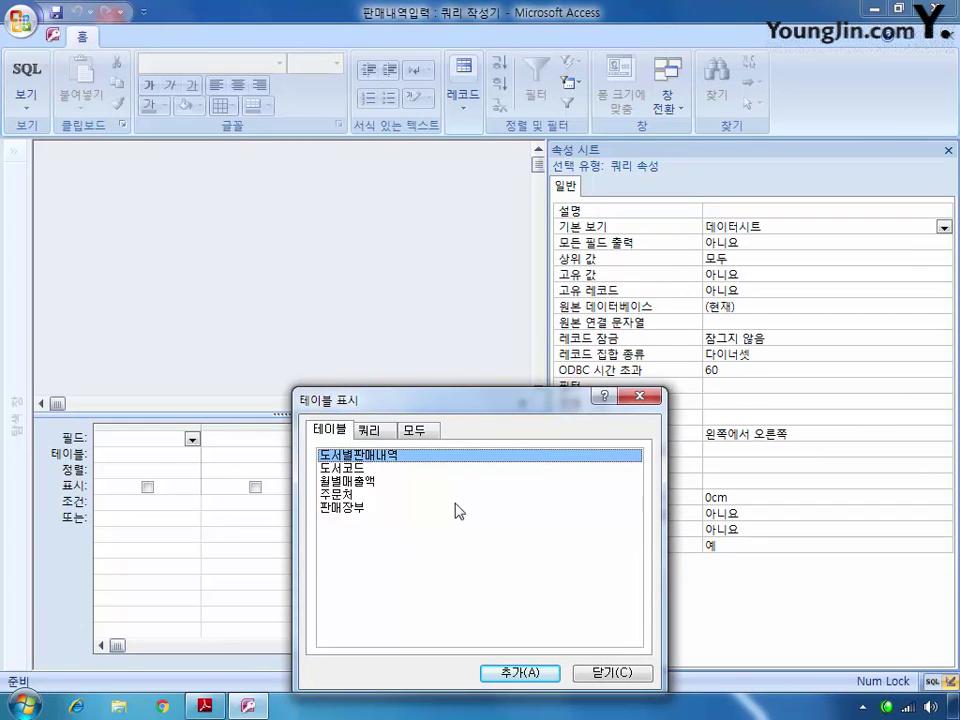
double_click(345, 467)
click(605, 675)
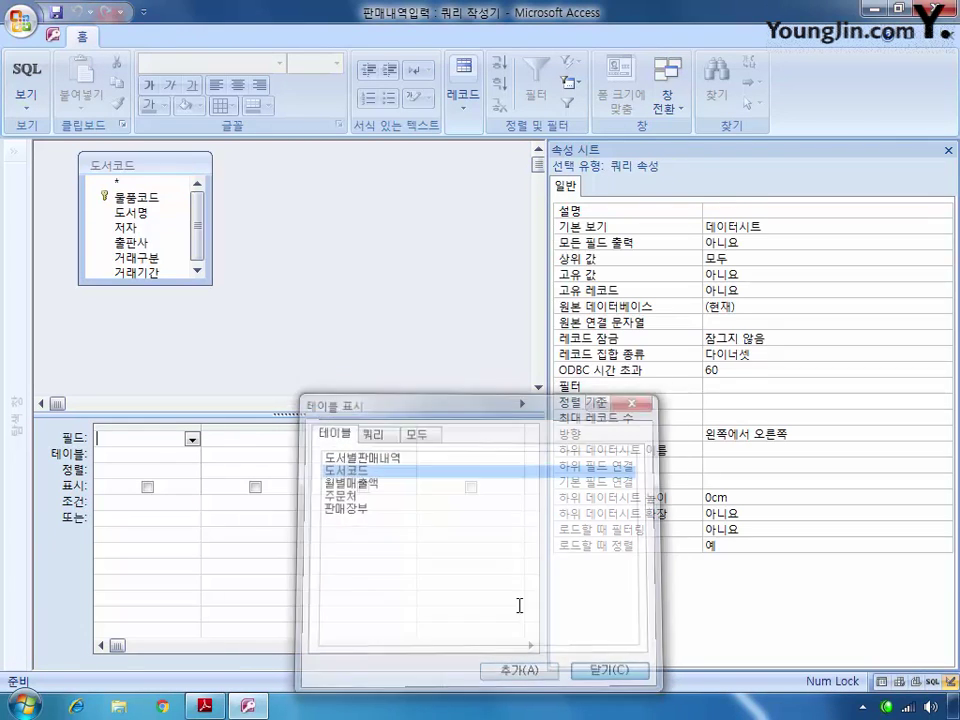
Add the 물품코드 and 도서명 fields to the row source query and close the query builder, saving the changes
click(159, 219)
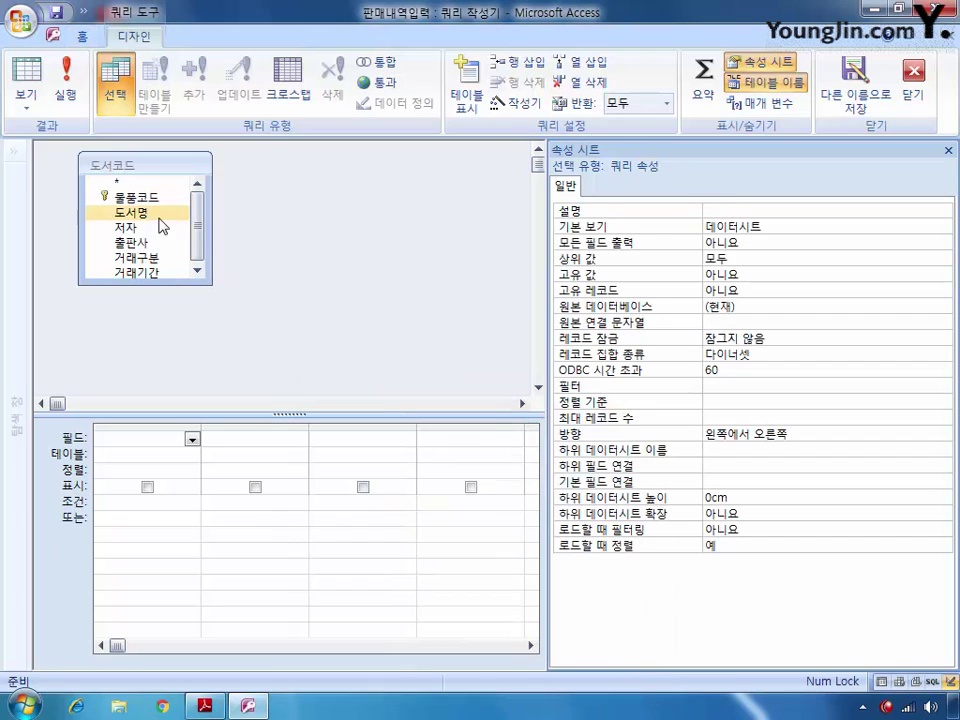
double_click(135, 197)
click(150, 228)
click(143, 214)
double_click(142, 216)
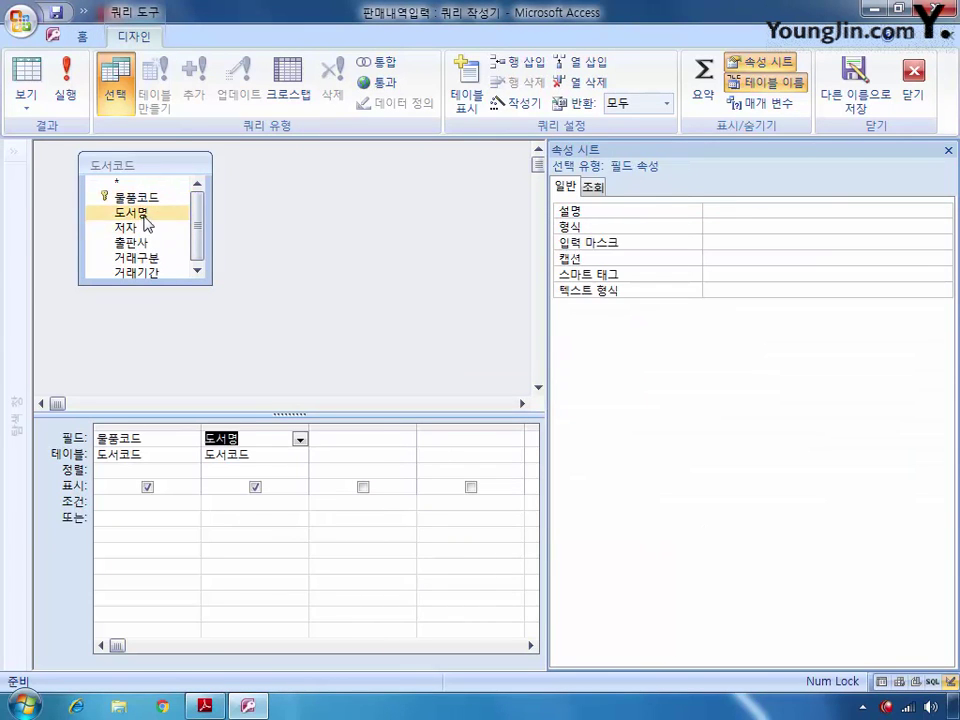
click(916, 90)
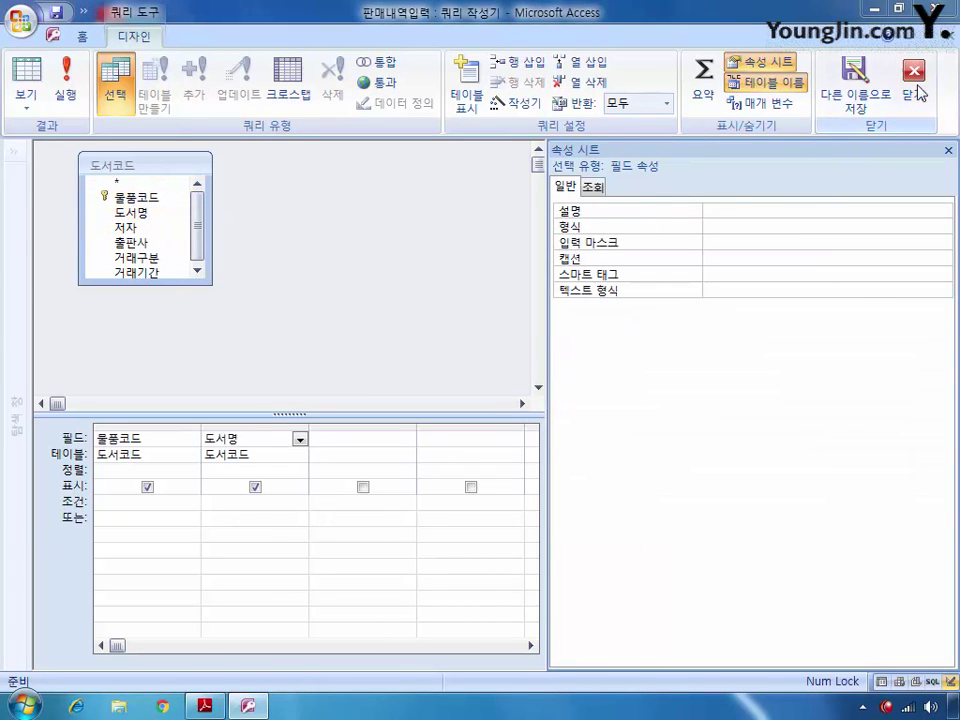
click(402, 418)
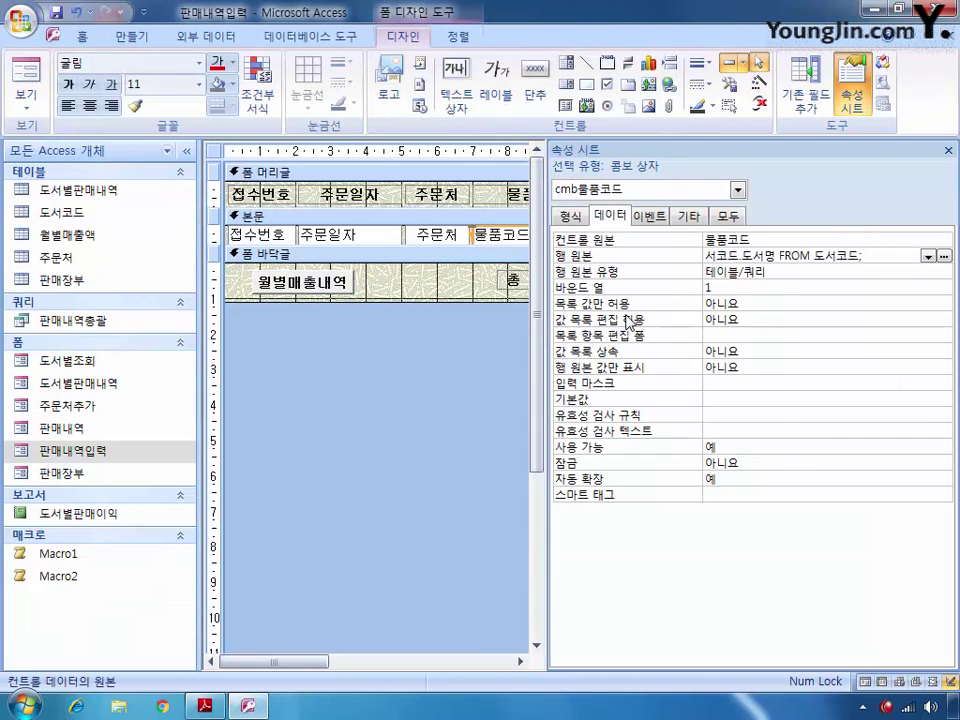
Set the 열 너비 property of the cmb물품코드 combo box to 0 and close the form, saving the changes
click(577, 220)
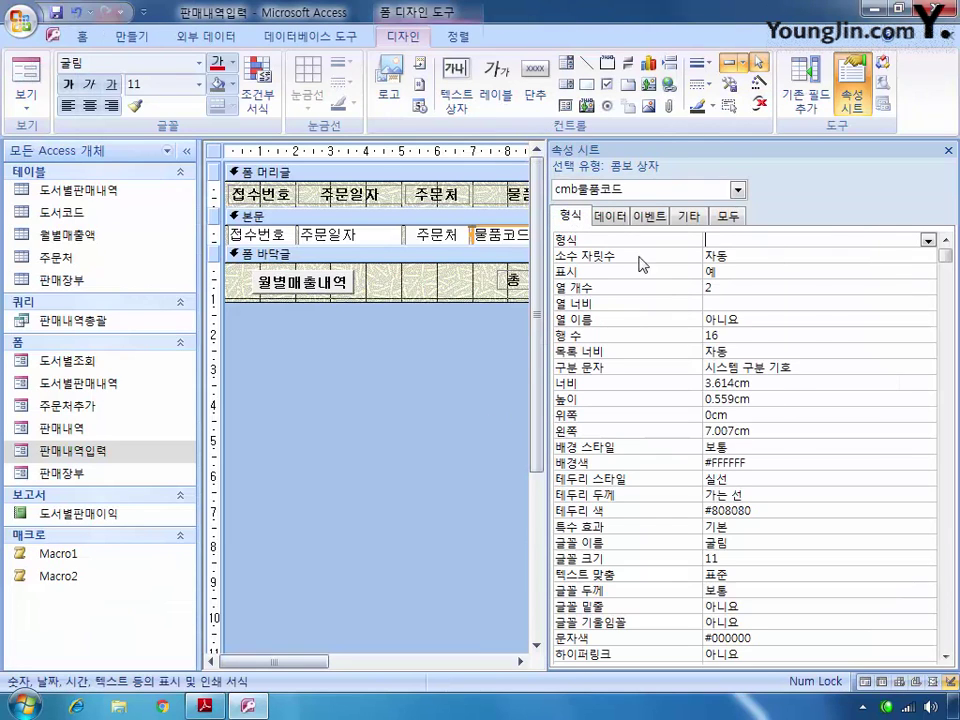
click(717, 305)
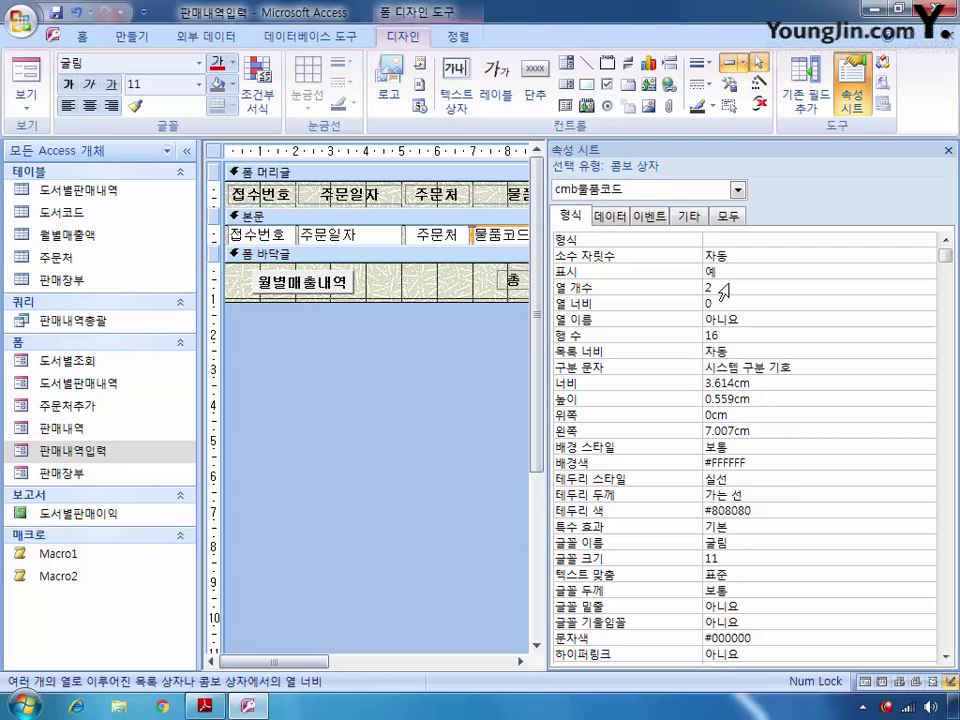
click(948, 36)
click(320, 394)
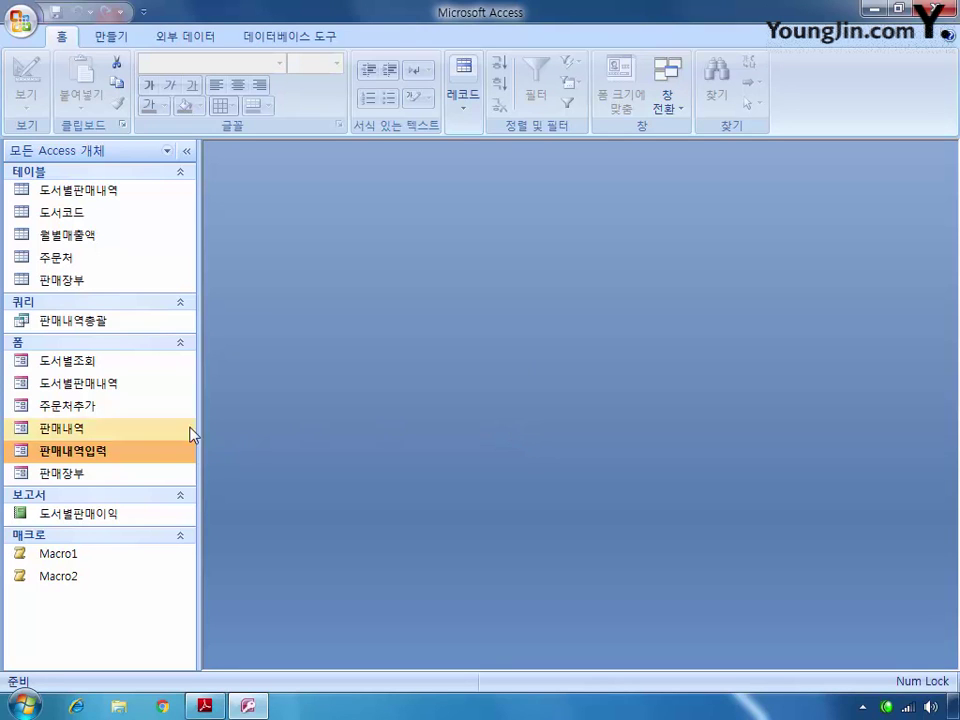
Open the 판매내역 form in Design view, close the property sheet, and move the form window clear in the workspace
right_click(75, 432)
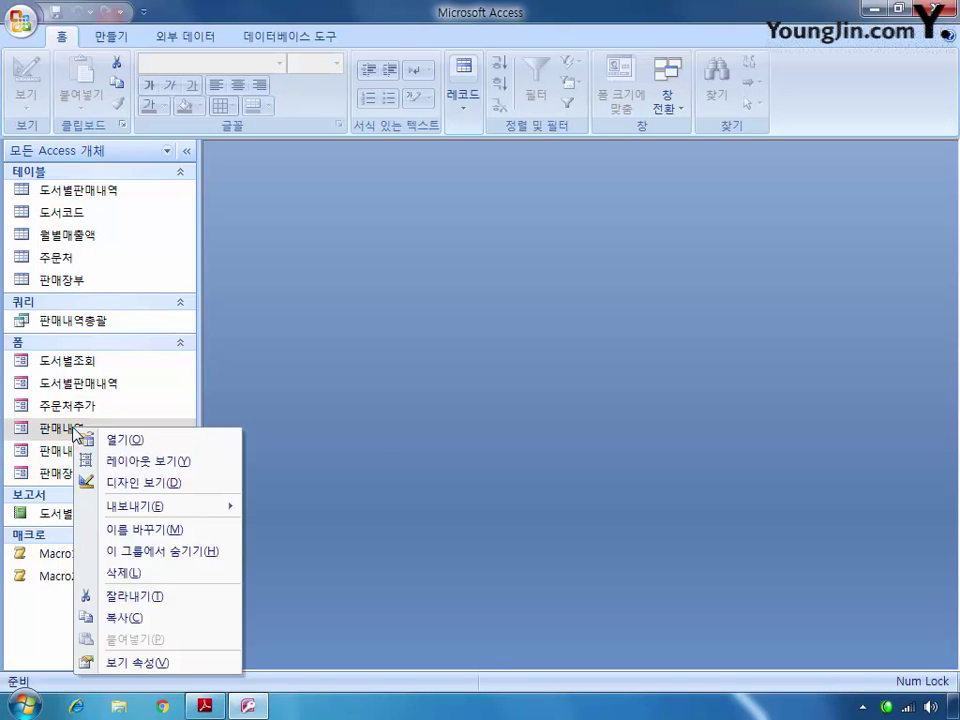
click(109, 481)
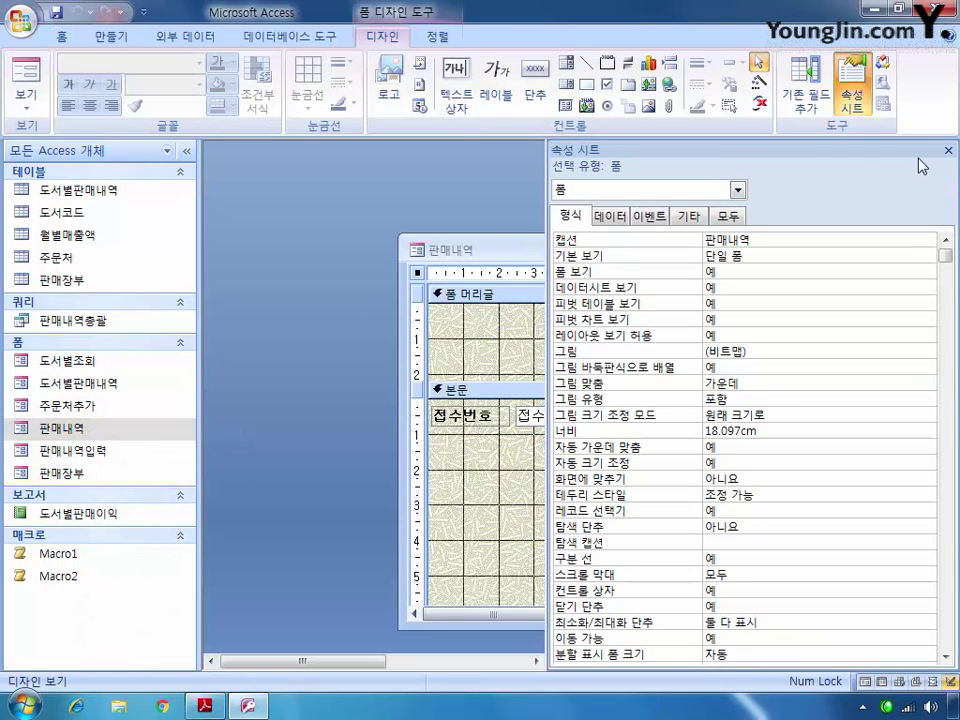
click(948, 150)
drag(583, 252, 439, 190)
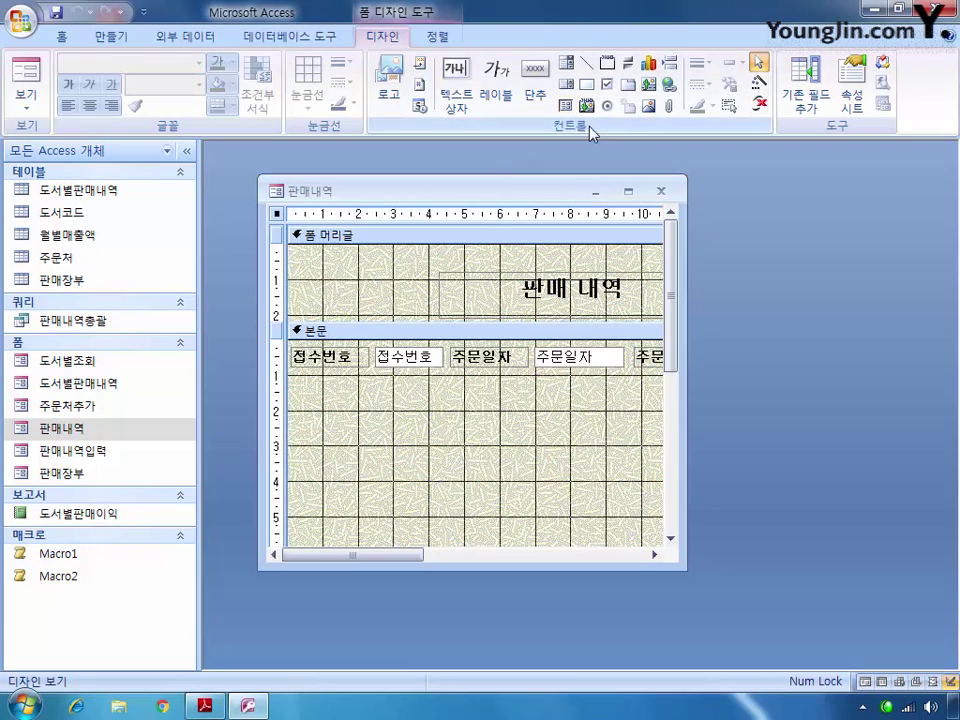
Draw a subform about 8.5 cm wide and 3.6 cm high in the 본문 section with the control wizards enabled
click(759, 82)
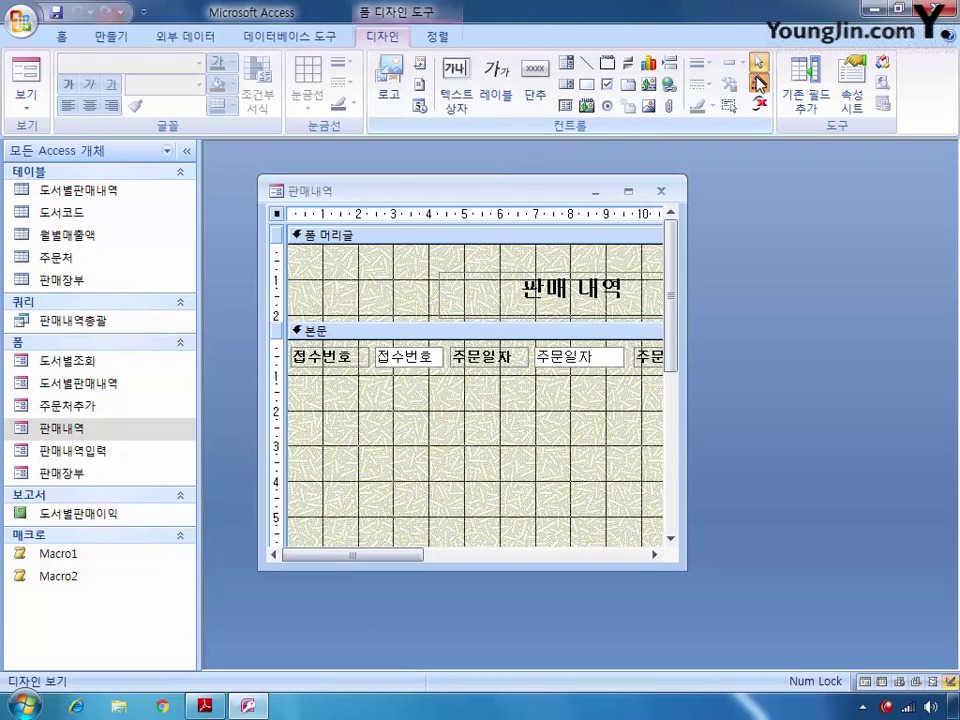
click(564, 106)
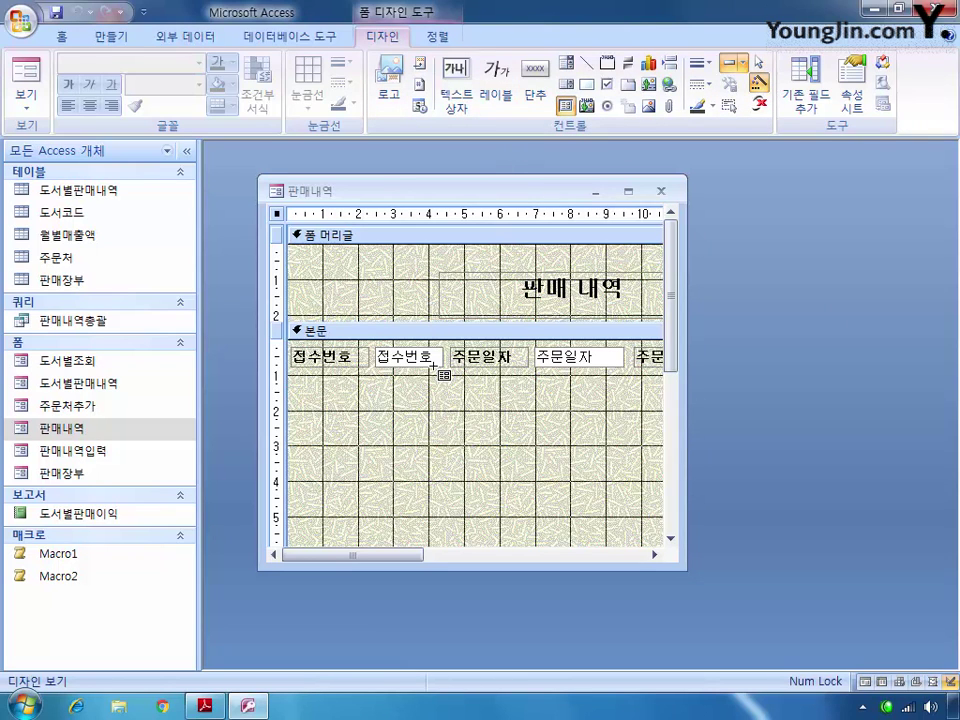
drag(328, 386, 630, 515)
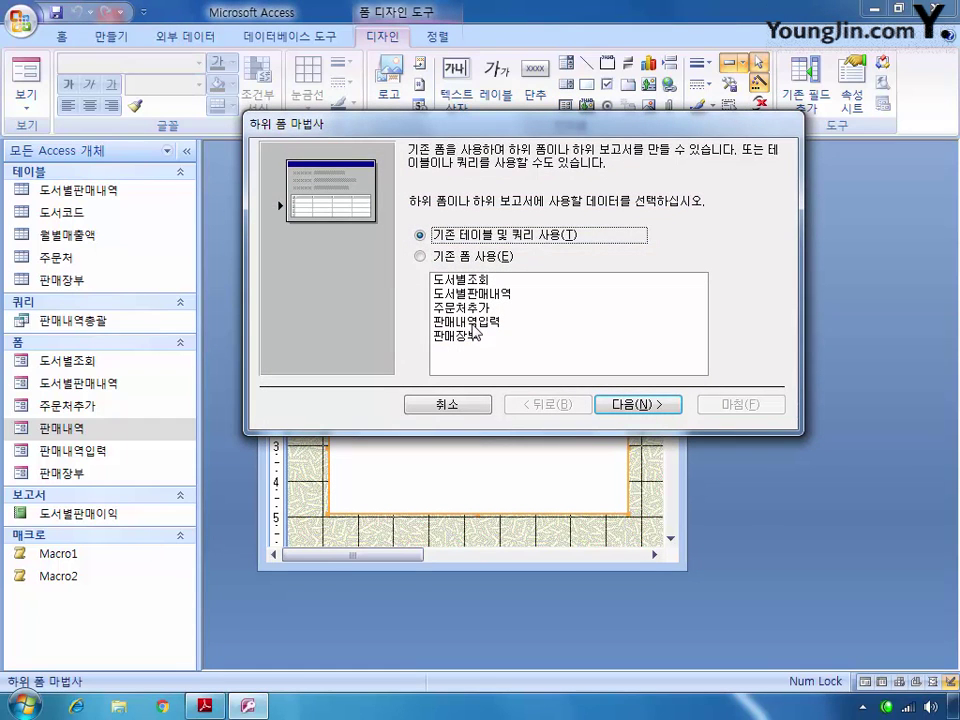
Base the subform on the existing 판매내역입력 form and link it to the main form through 접수번호
click(472, 322)
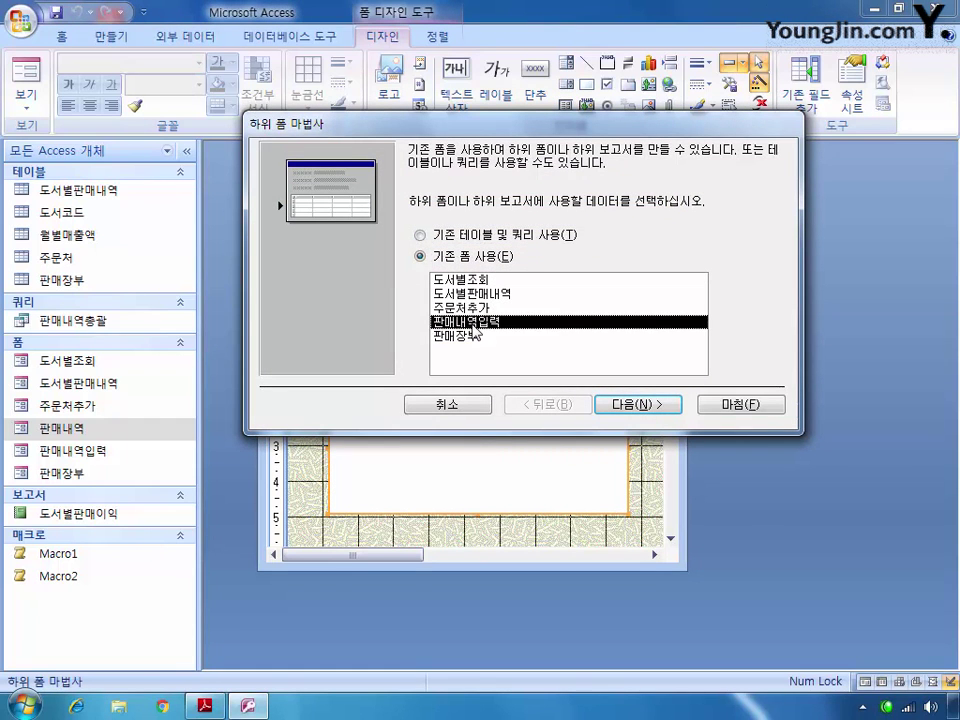
click(641, 404)
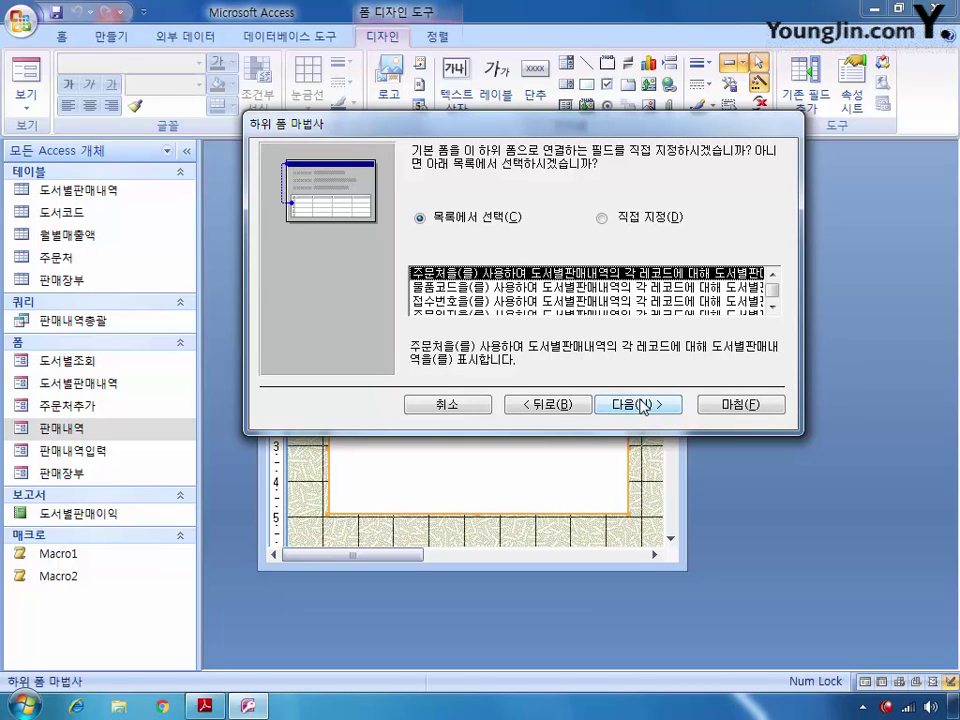
key(Down)
key(Down)
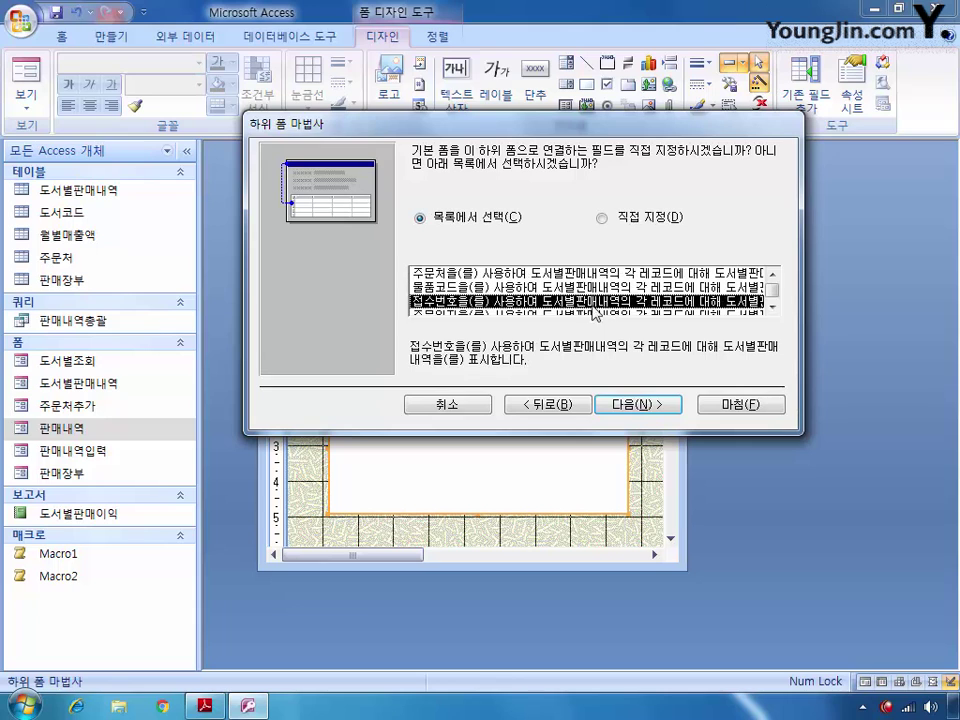
click(641, 404)
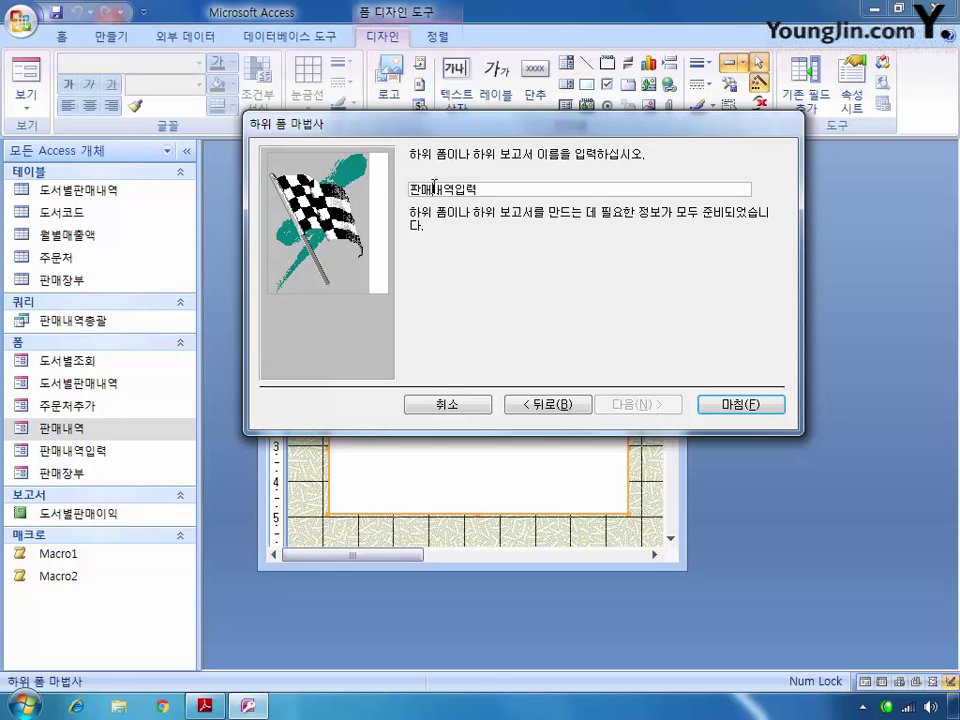
Finish the subform wizard with the name 판매상황 and close the 판매내역 form without saving
drag(432, 189, 551, 187)
text(상황)
click(740, 404)
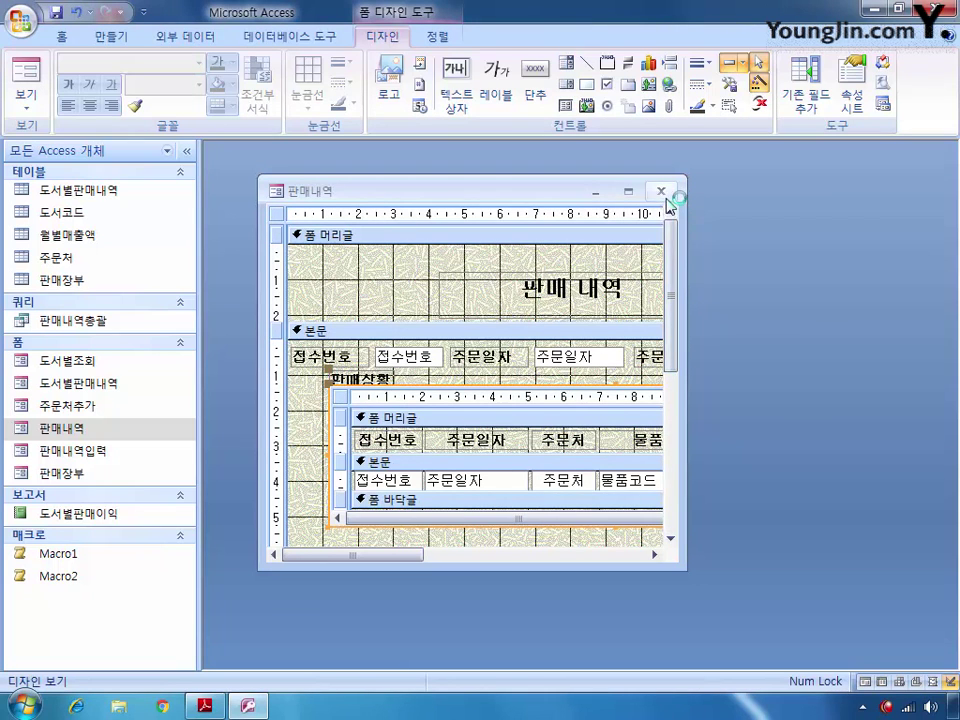
click(664, 196)
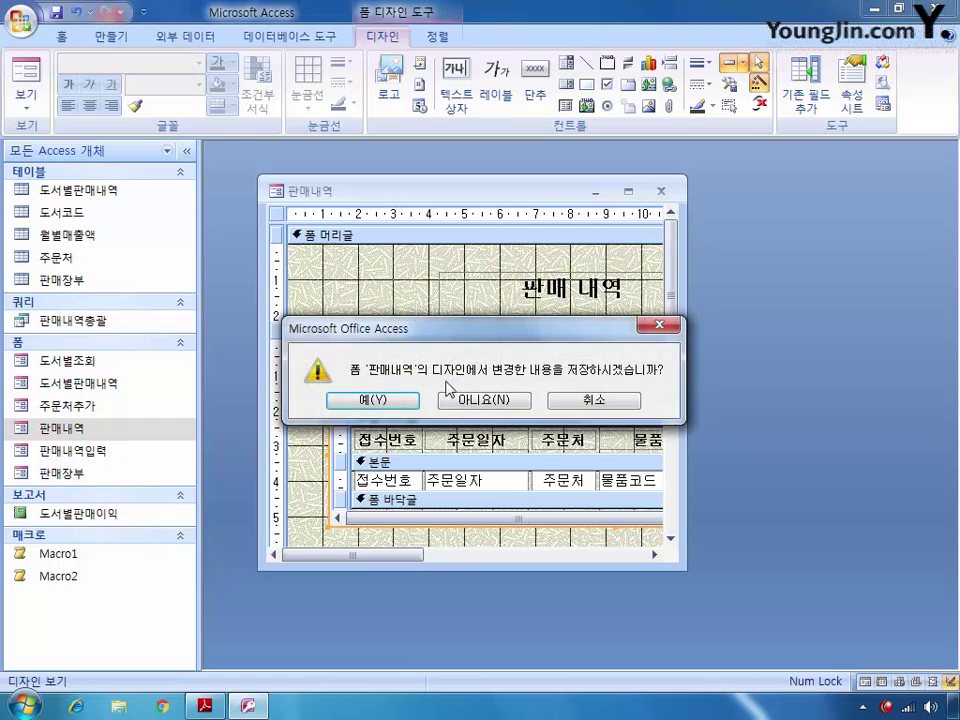
click(490, 399)
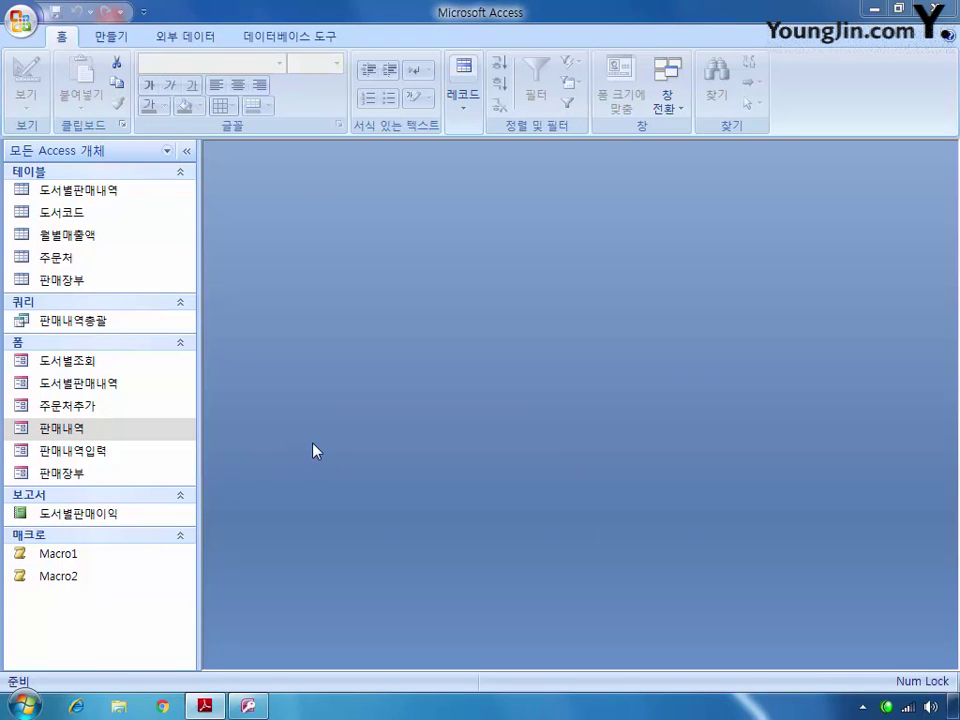
Open the 도서별판매이익 report in Design view and show the properties of its title label in the report header
right_click(129, 516)
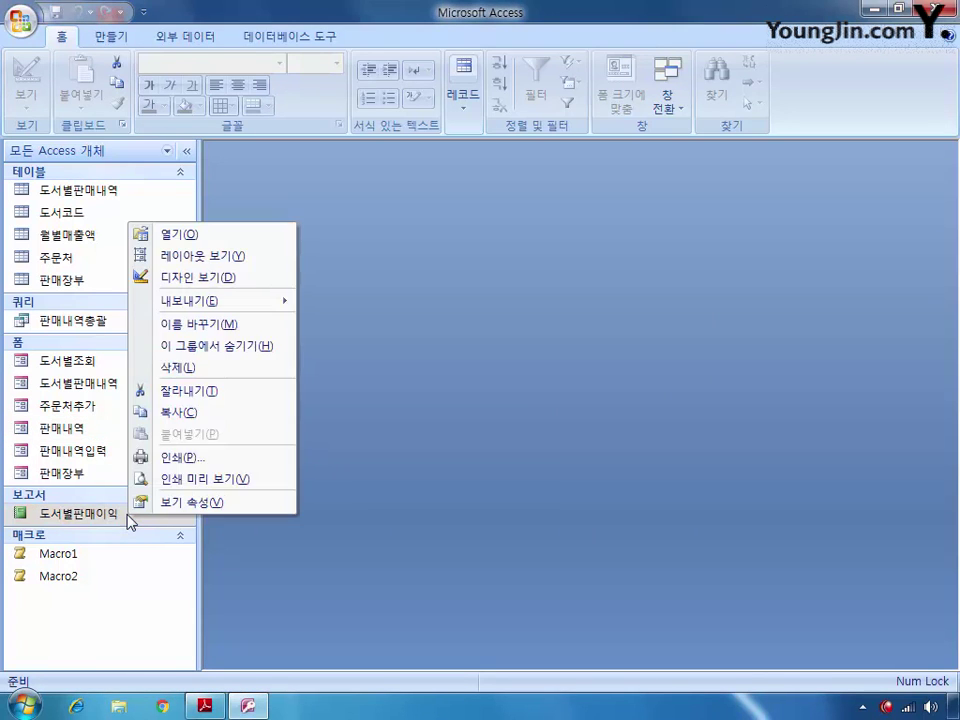
click(200, 277)
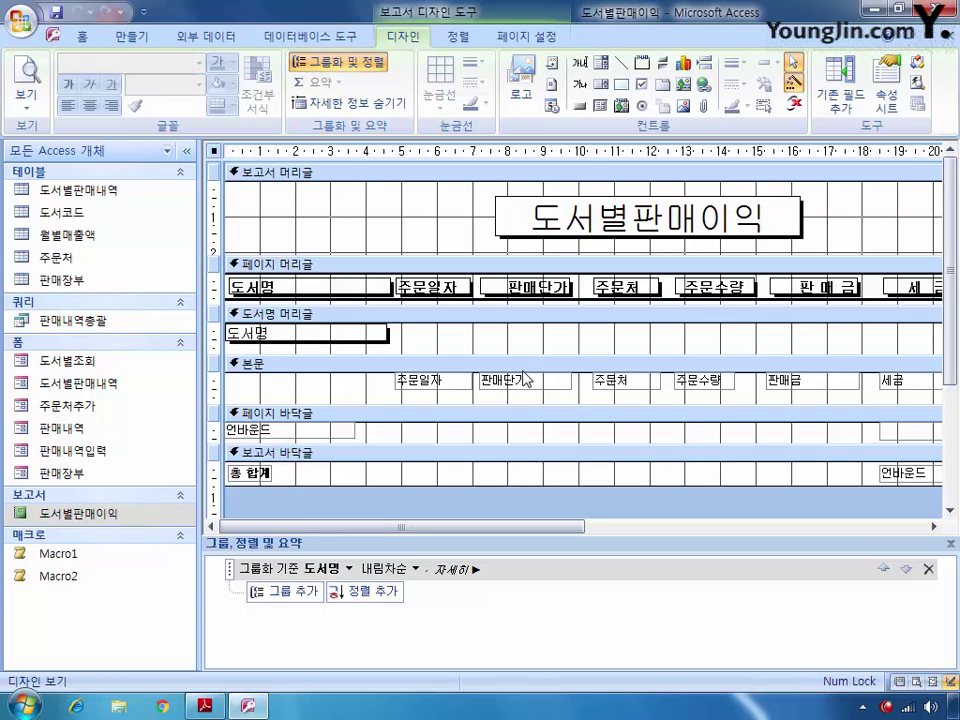
click(645, 228)
click(887, 92)
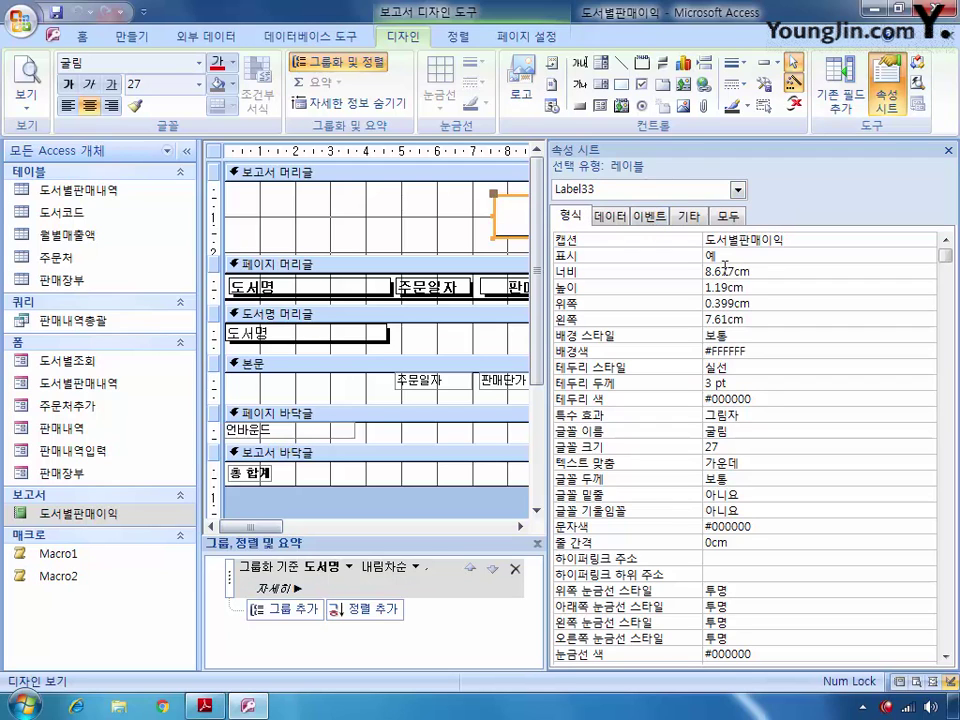
Rename the report's title label as Label제목
click(731, 217)
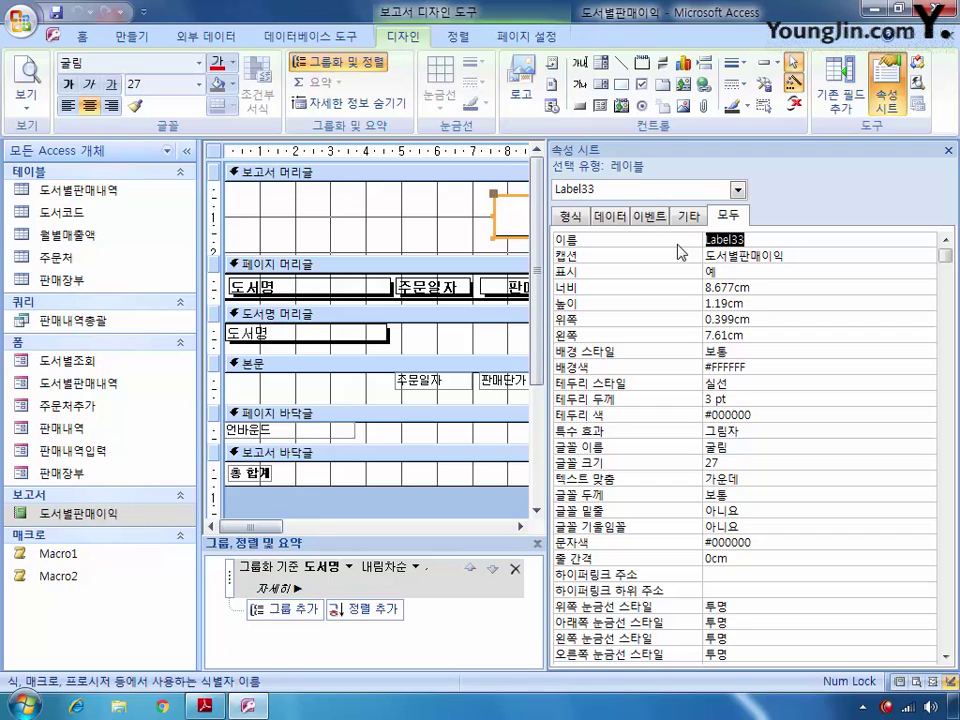
text(Label)
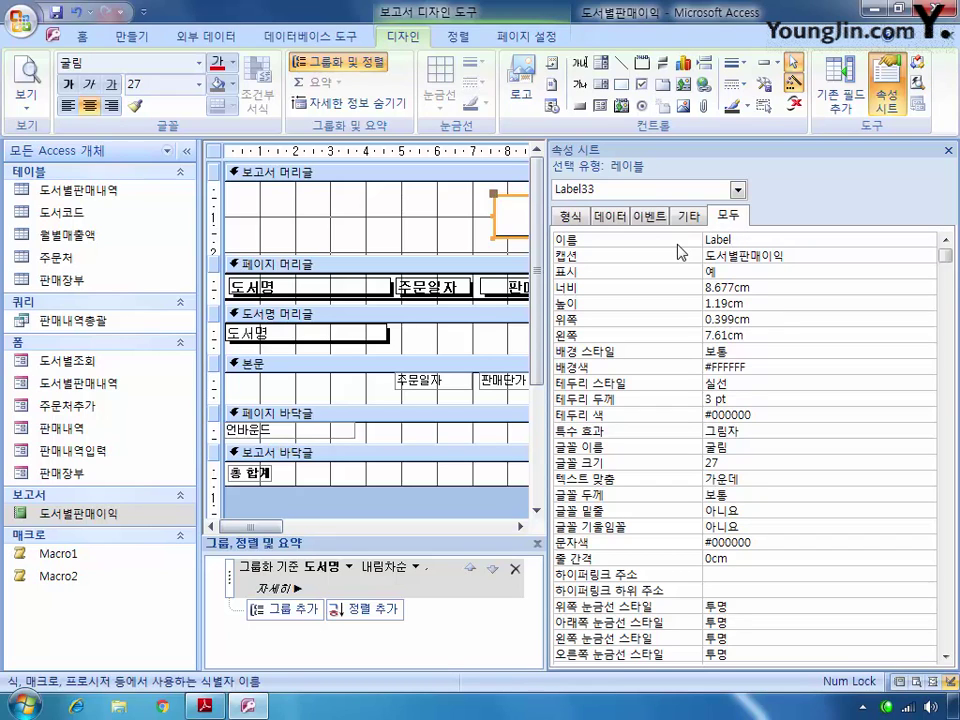
text(33)
key(BackSpace)
key(BackSpace)
text(w)
key(BackSpace)
text(제목)
Set the title label's font to 궁서 and its font size to 25
click(750, 448)
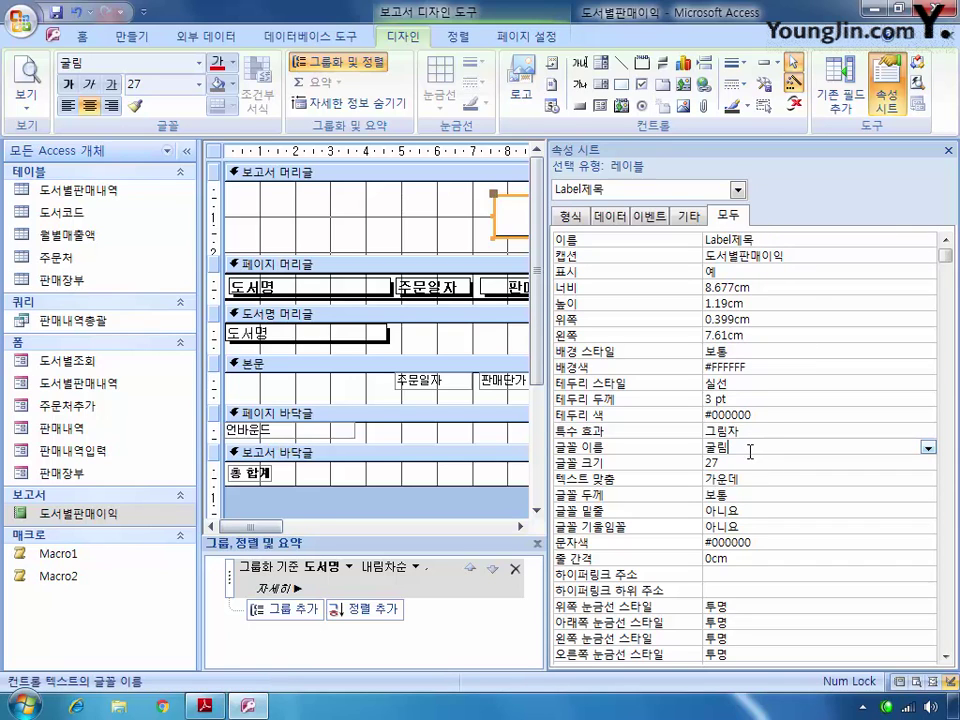
double_click(712, 448)
text(궁ㅅㅓ)
key(Return)
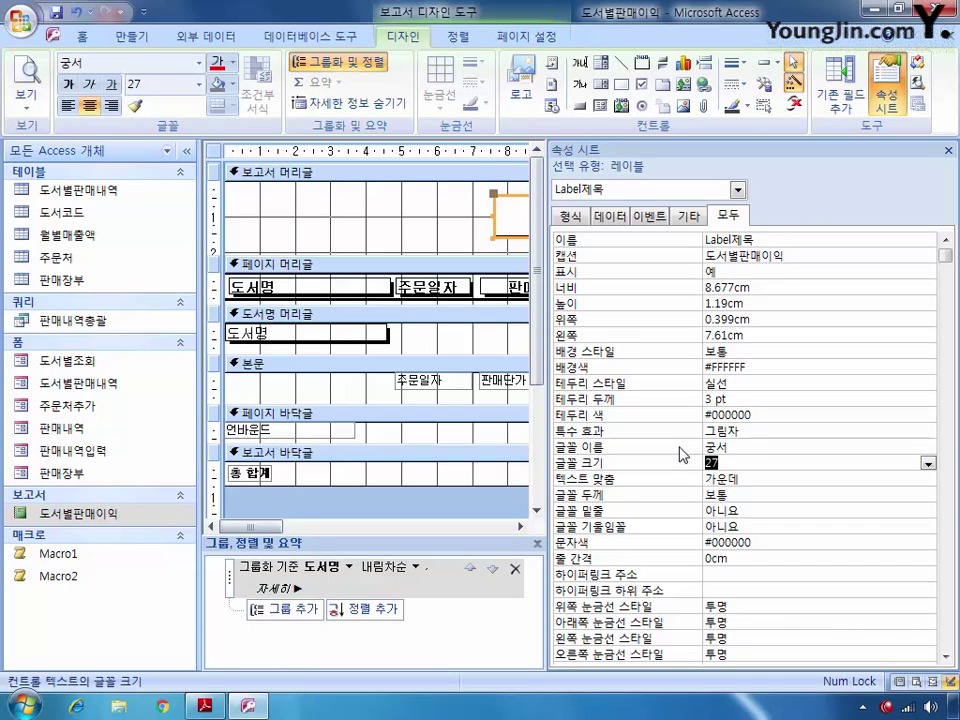
text(25)
click(360, 636)
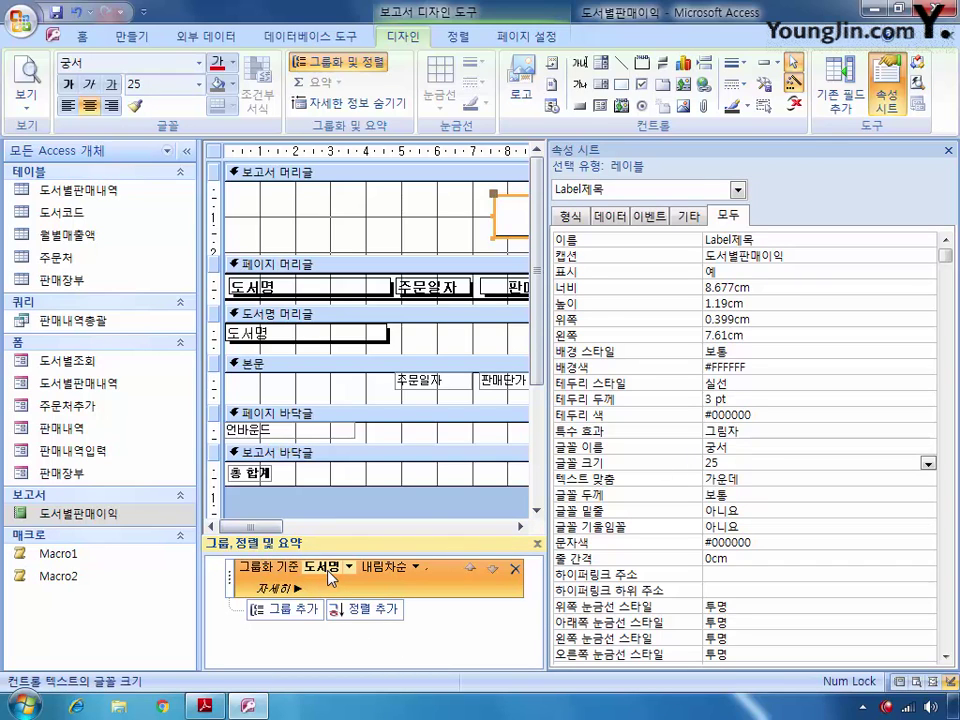
Sort the 도서명 group in ascending order (오름차순) and add ascending sort levels for 주문일자 and 주문처
click(413, 567)
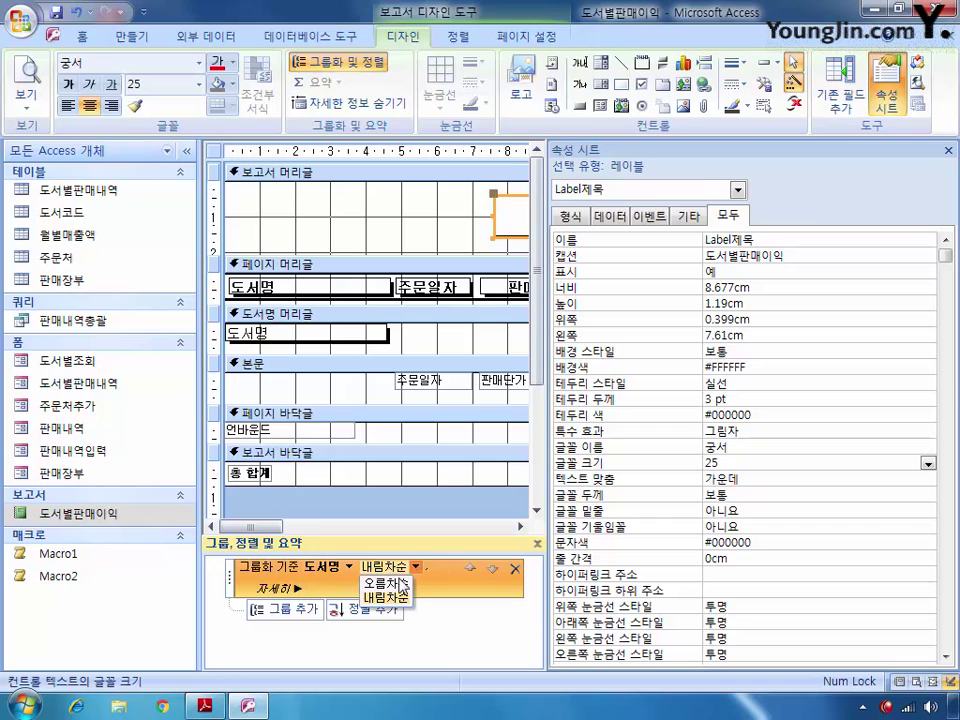
click(400, 582)
click(382, 609)
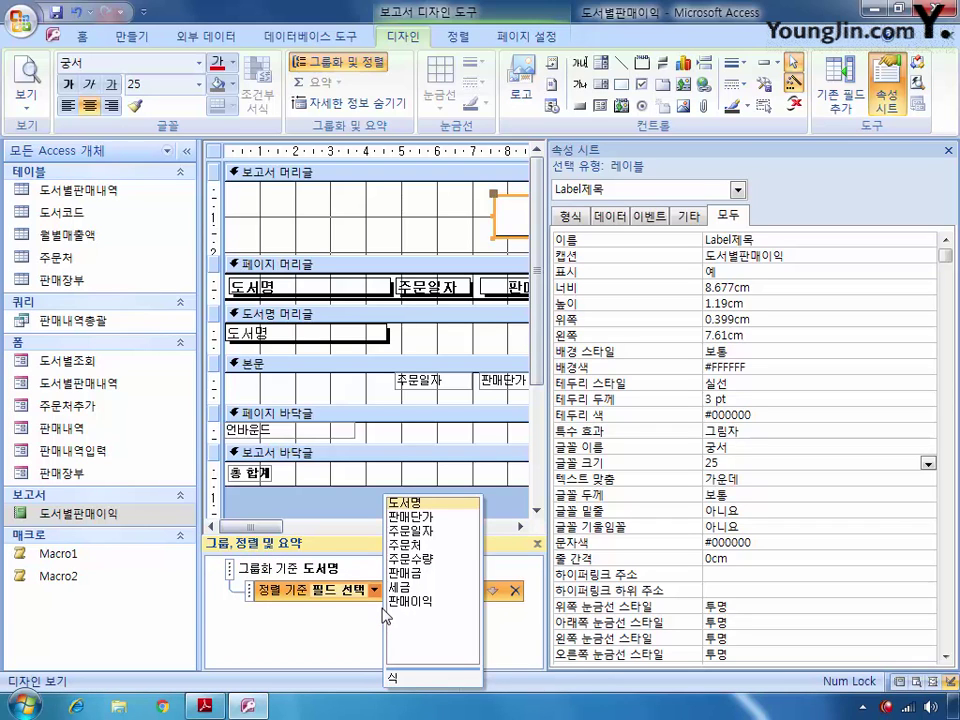
click(410, 531)
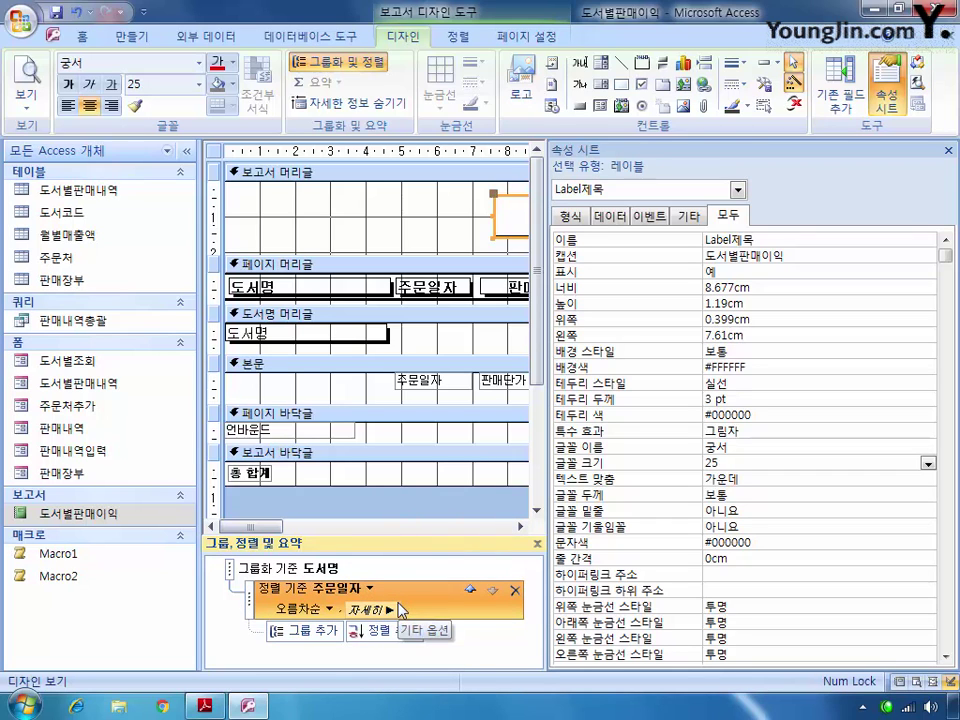
click(375, 631)
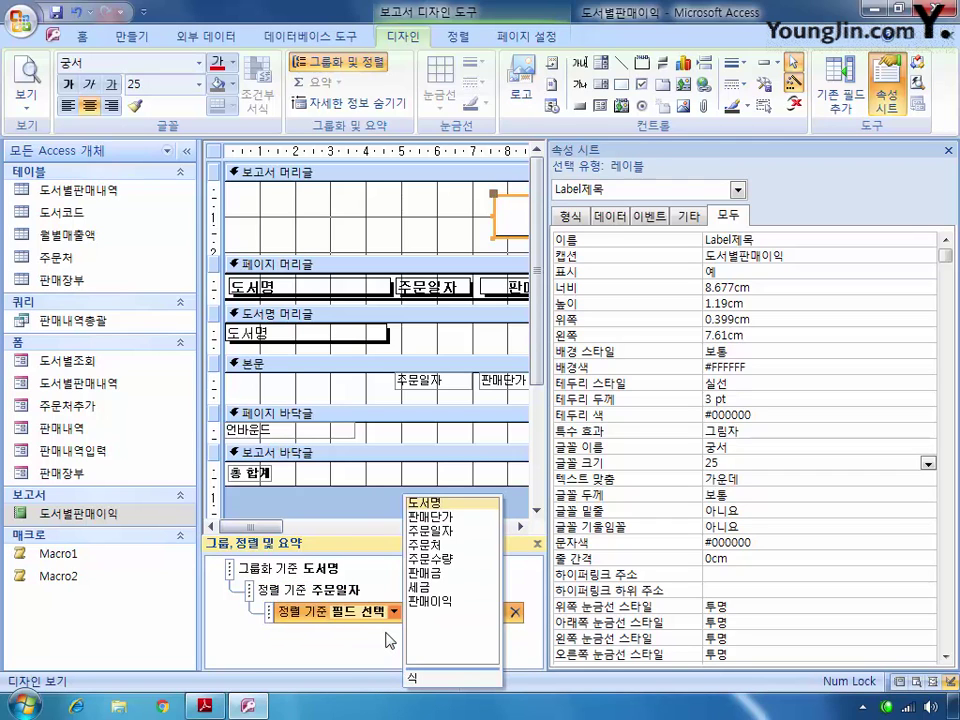
click(425, 544)
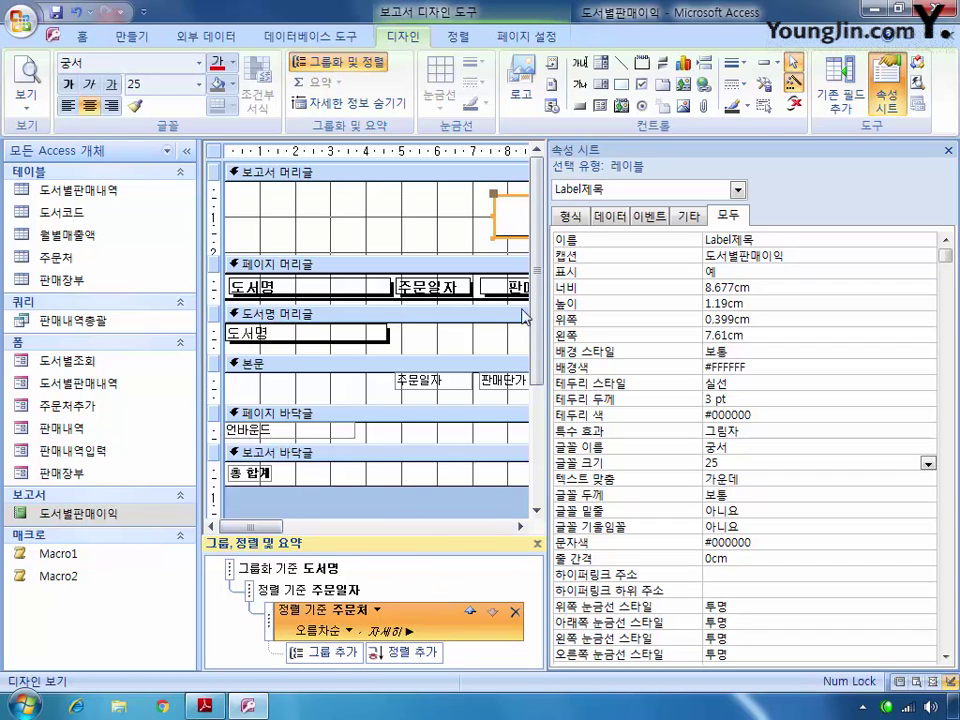
Set the 컨트롤 원본 of the txt세금 text box to =Sum([세금])
click(737, 189)
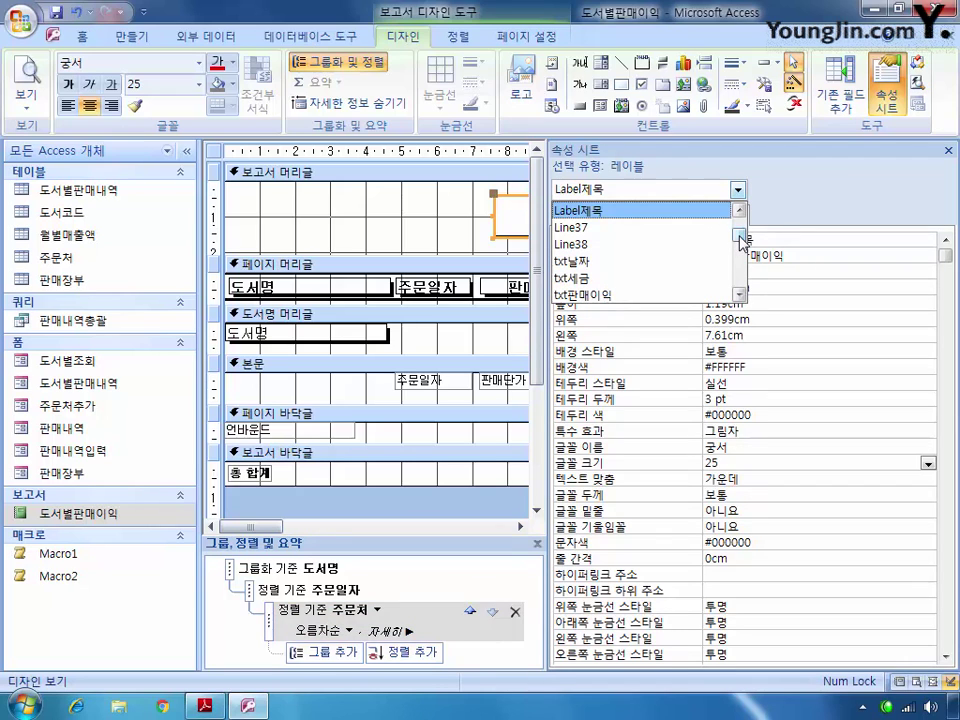
click(668, 277)
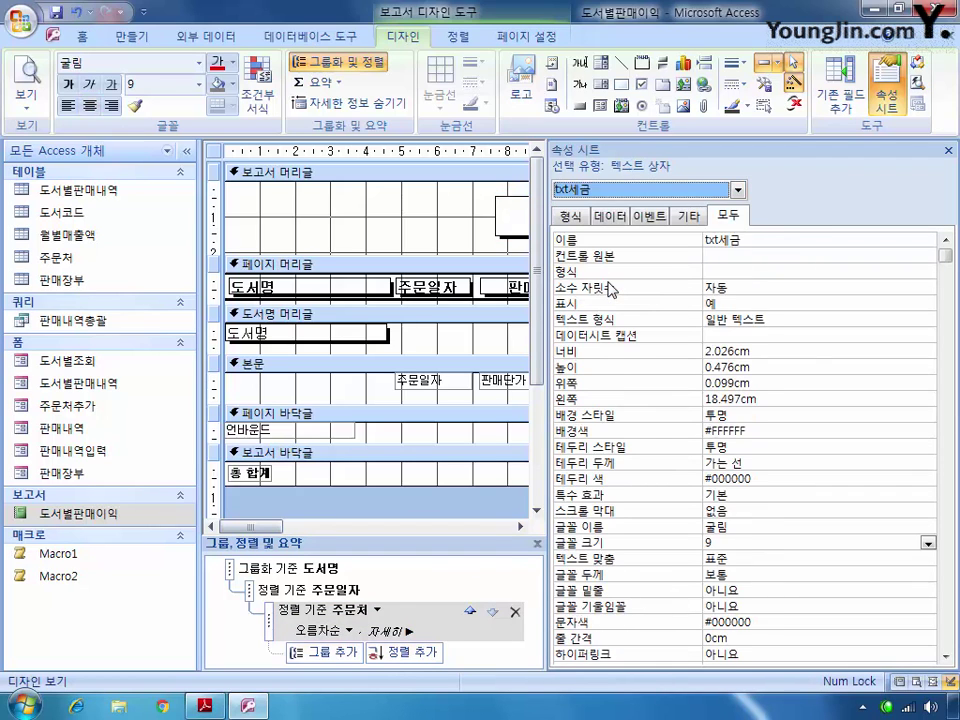
click(735, 257)
text(=)
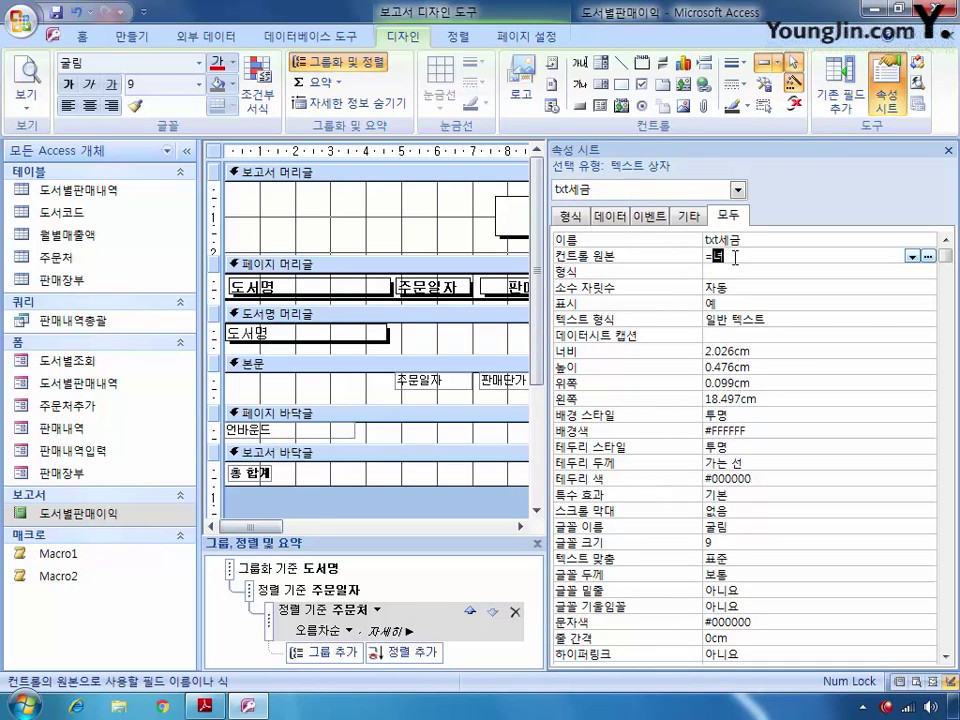
text(sum([세금]))
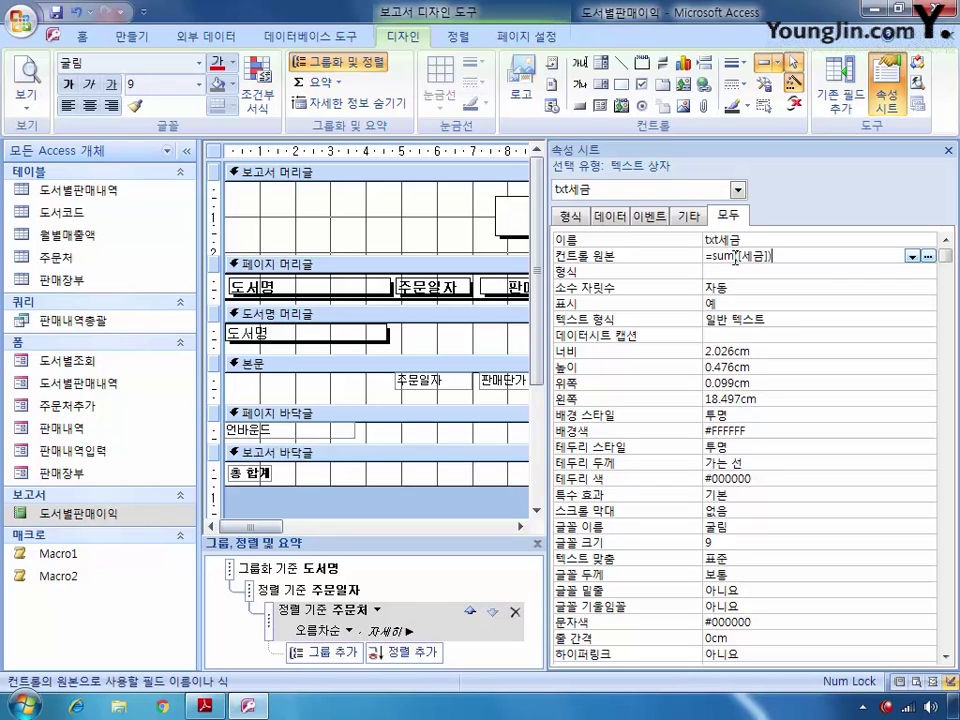
Set the 형식 property of the txt세금 text box to ₩₩#,##0 and check it in the enlarged view
click(756, 268)
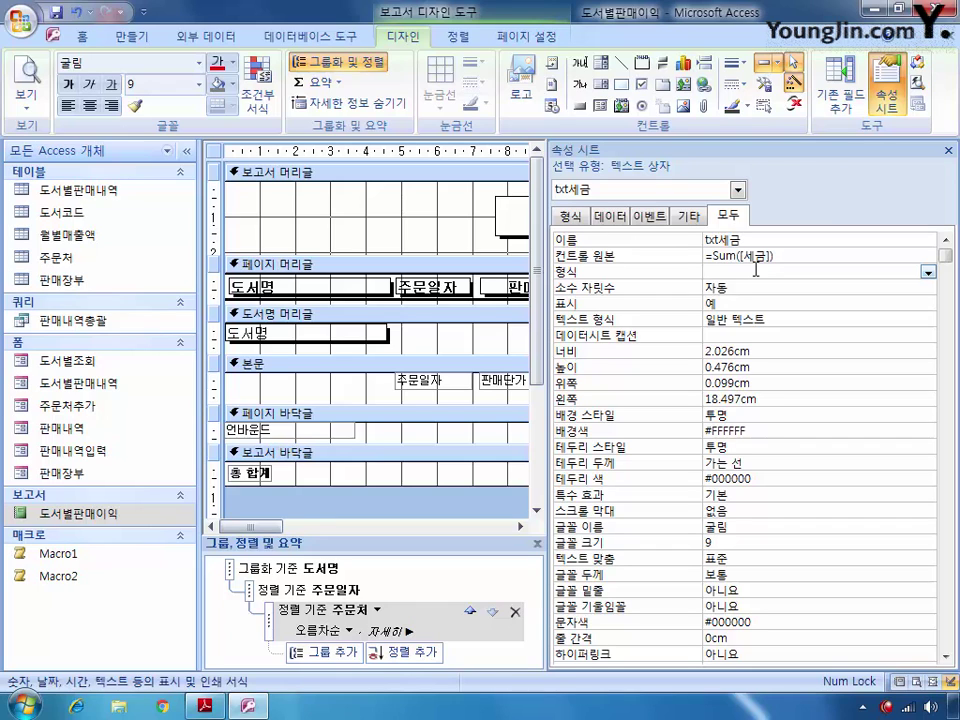
text(₩#,##0)
right_click(766, 275)
click(815, 307)
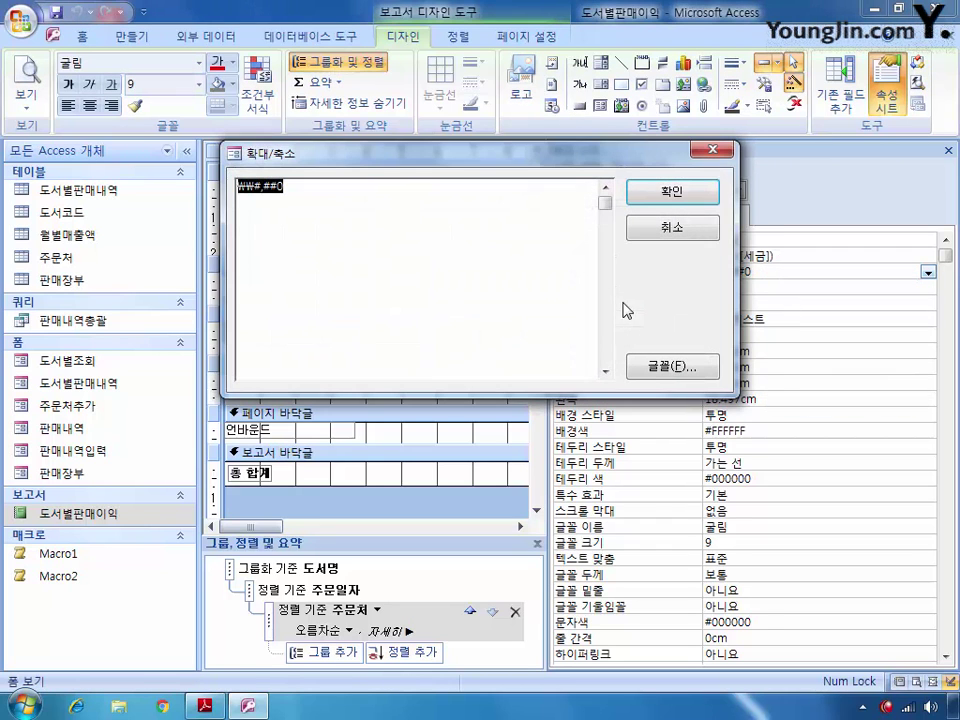
click(673, 228)
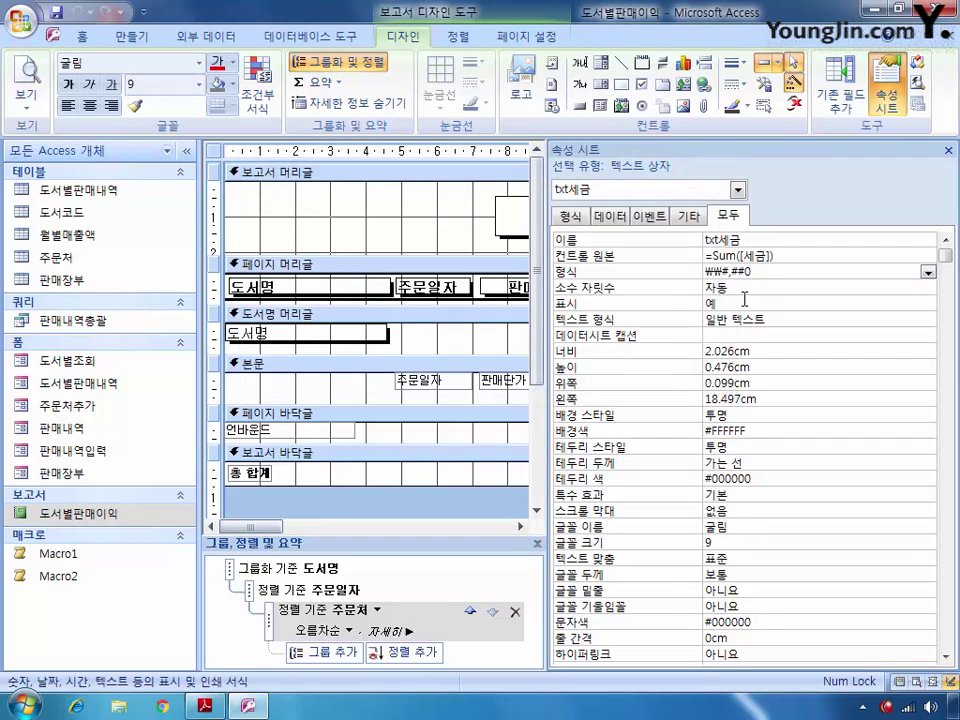
Set the 컨트롤 원본 of the txt판매이익 text box to =Sum([판매이익]) and give it the same ₩₩#,##0 format as txt세금
click(738, 190)
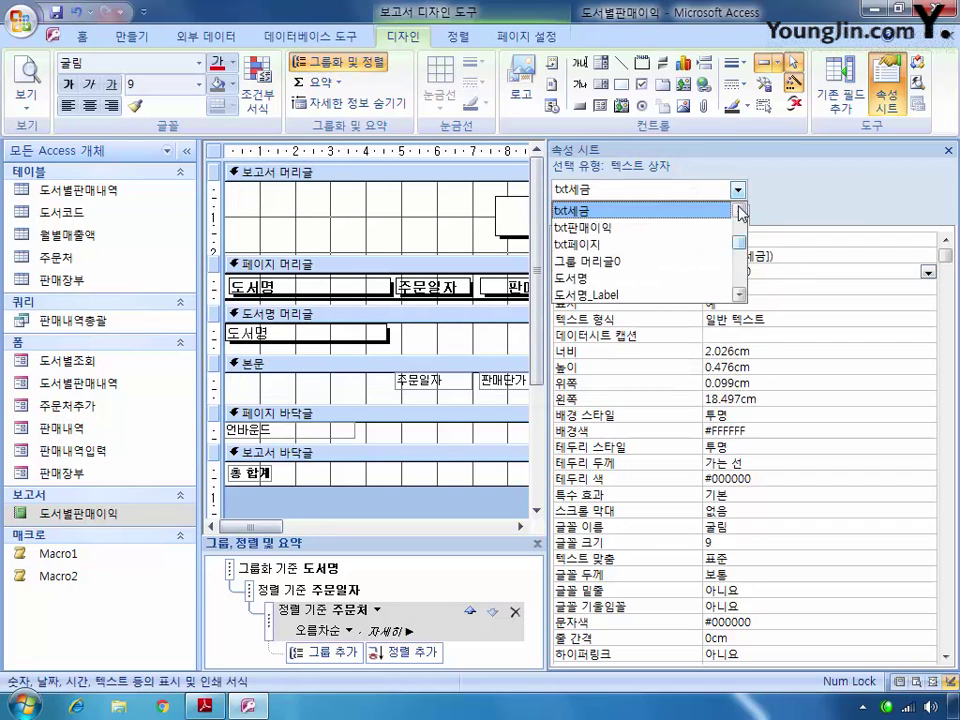
click(580, 227)
click(762, 256)
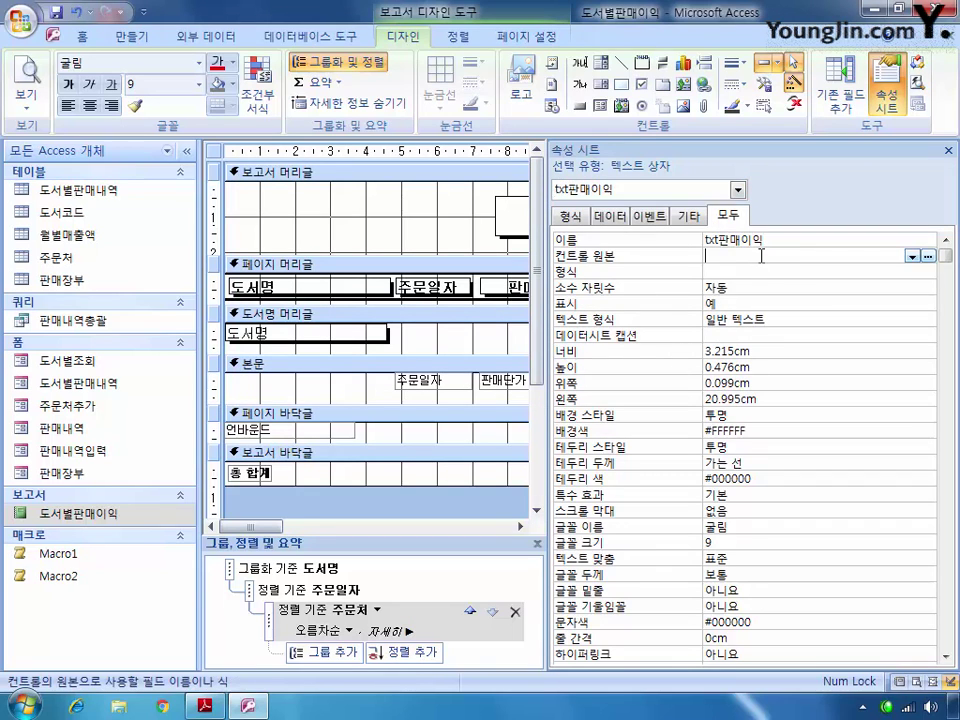
text(=sum([판매이익)
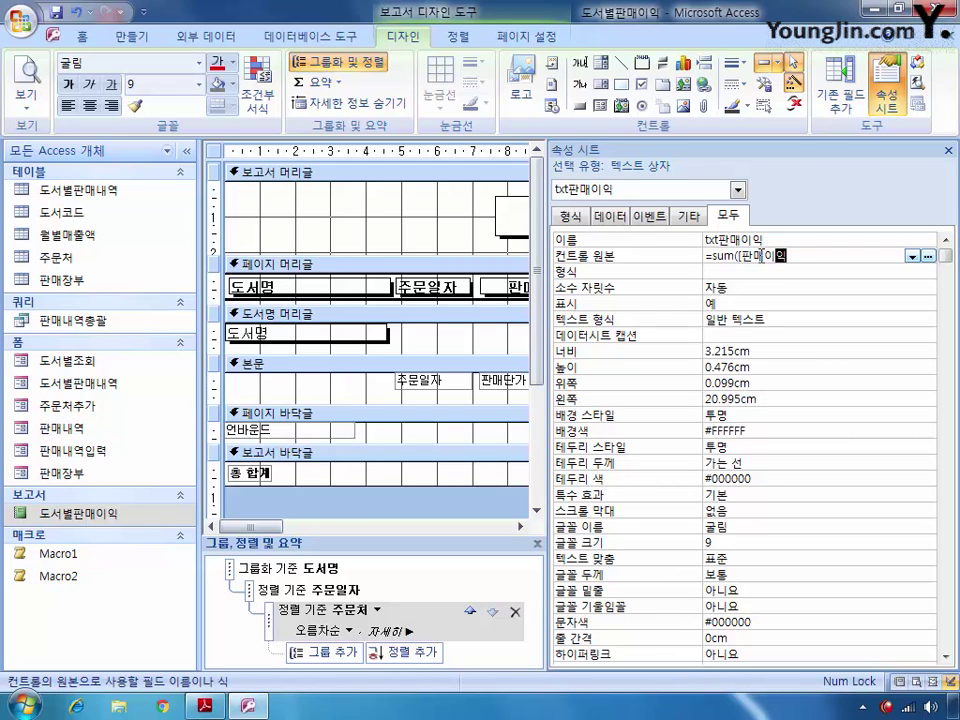
text(]))
click(748, 272)
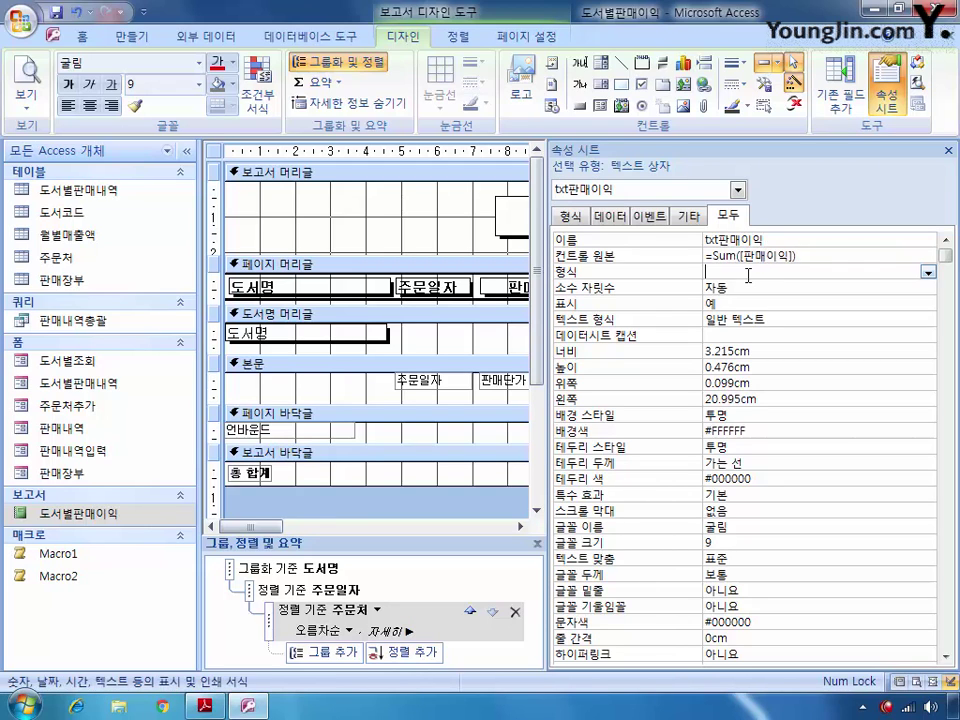
text(₩#,##0)
Set the 컨트롤 원본 of the txt날짜 text box to =Date() and its 형식 to 자세한 날짜
click(737, 189)
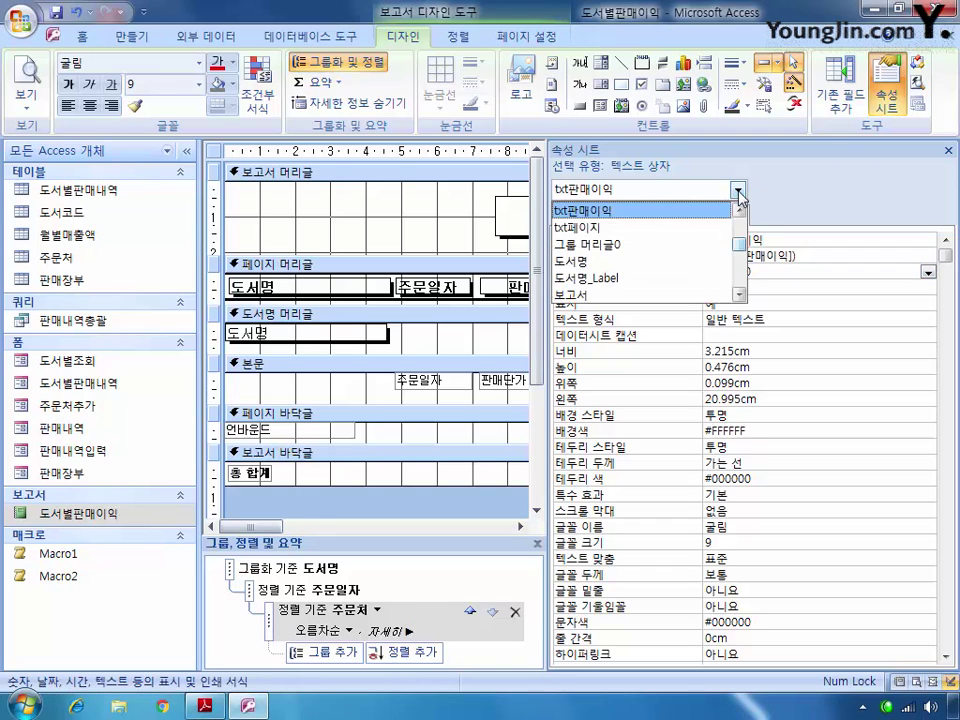
click(740, 210)
click(740, 210)
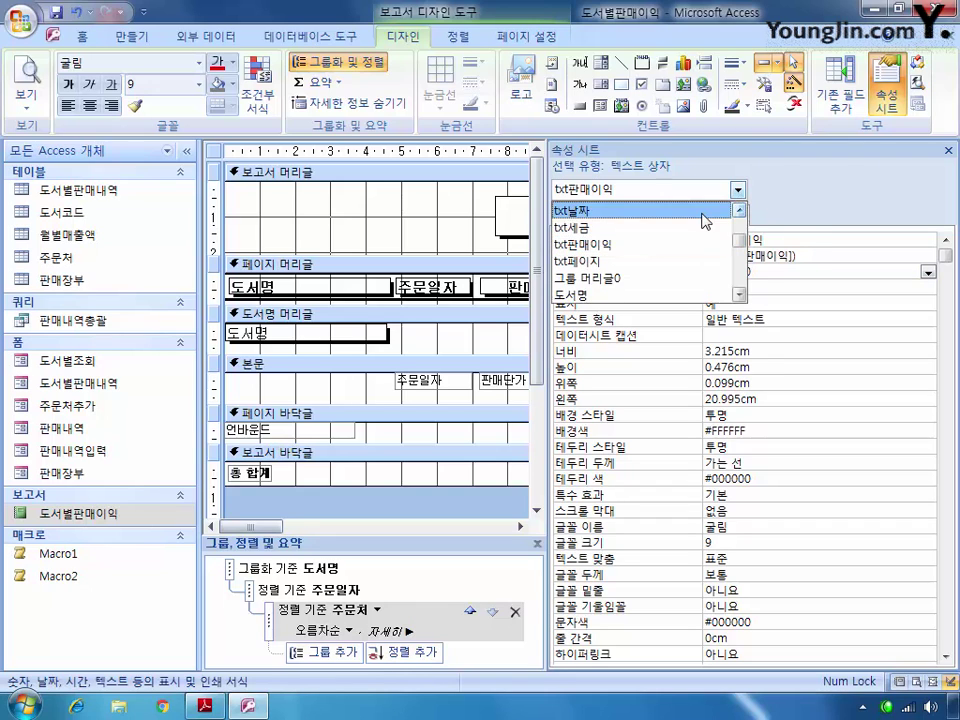
click(700, 211)
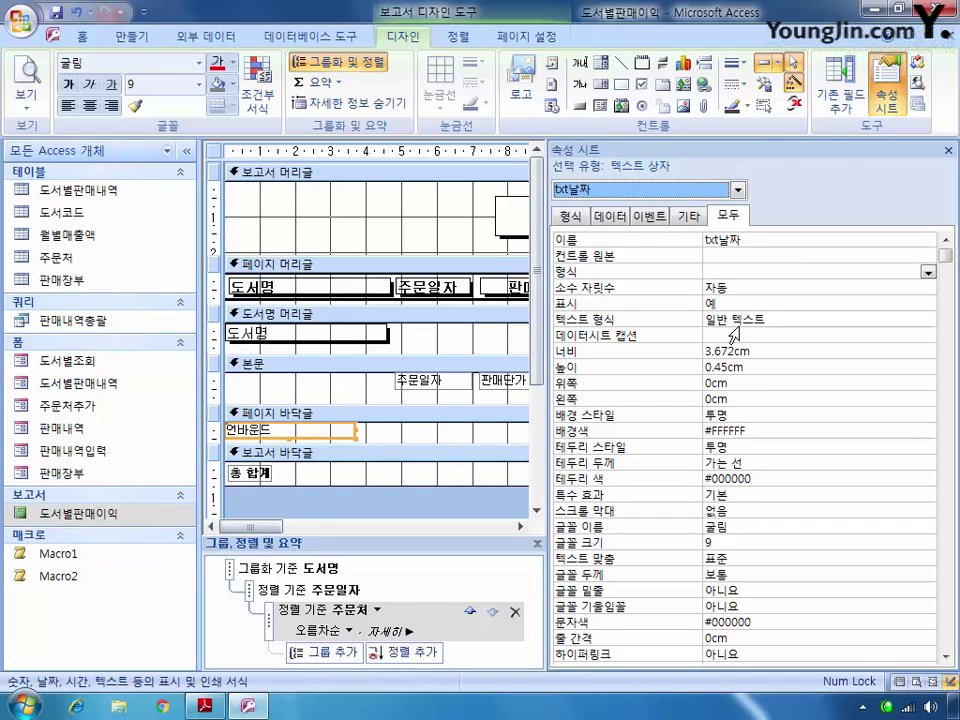
click(741, 257)
text(=)
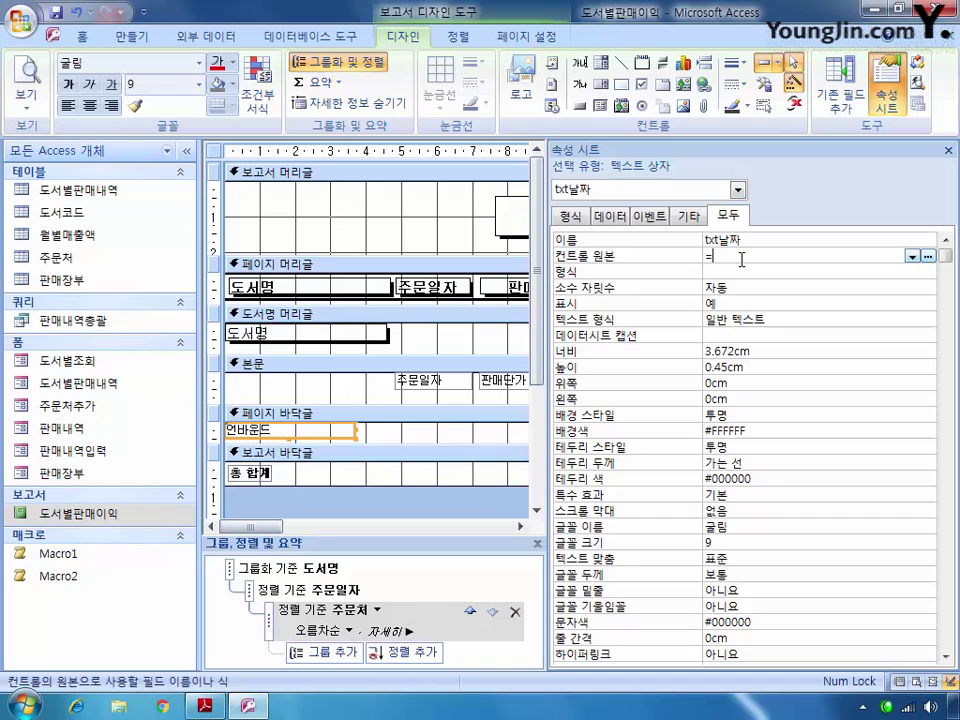
text(date())
click(793, 273)
click(928, 272)
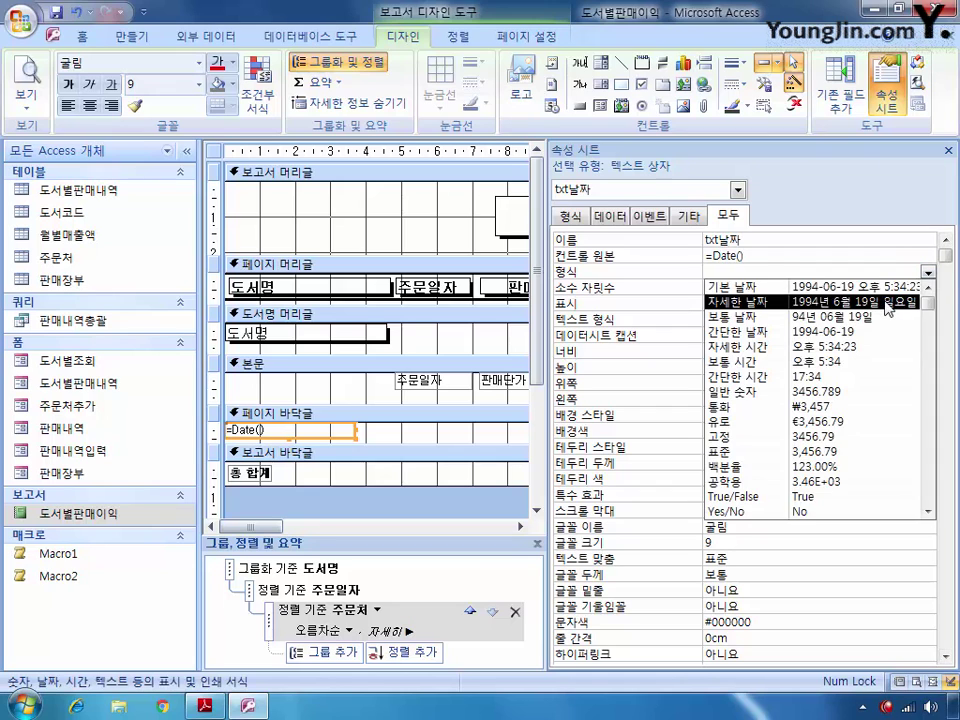
click(820, 301)
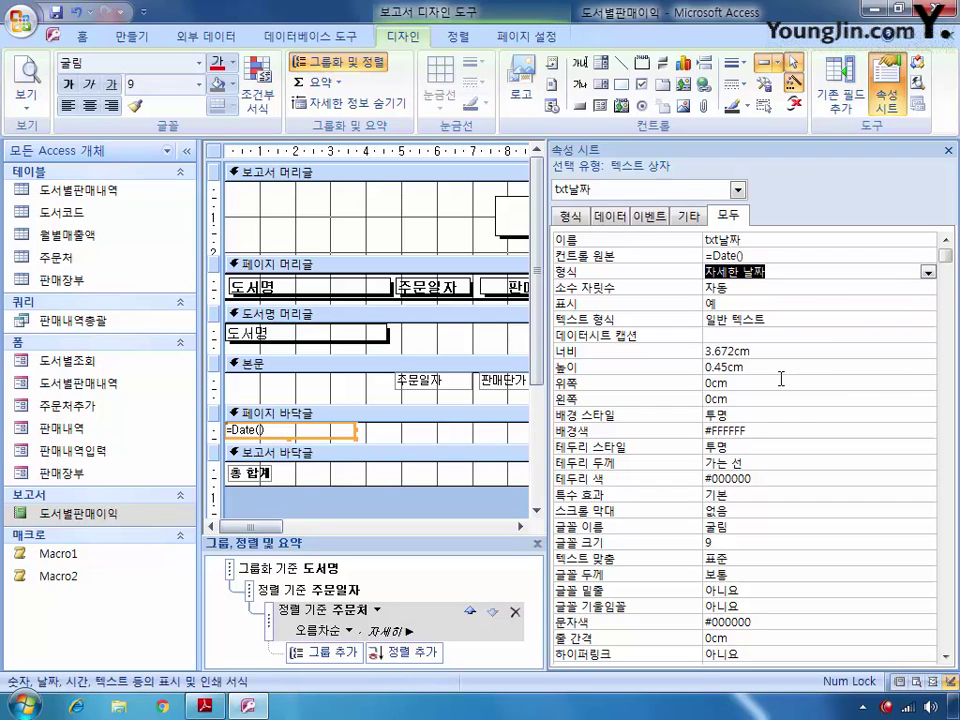
Set the 컨트롤 원본 of the txt페이지 text box to =[page] & "/" & [pages]
click(737, 189)
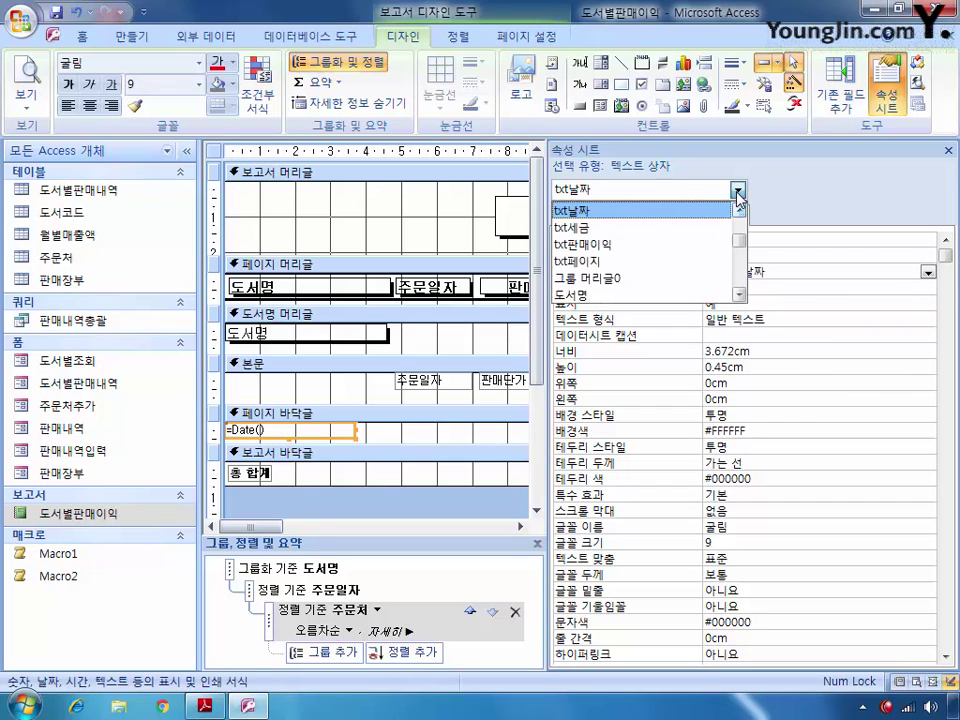
click(693, 260)
click(730, 255)
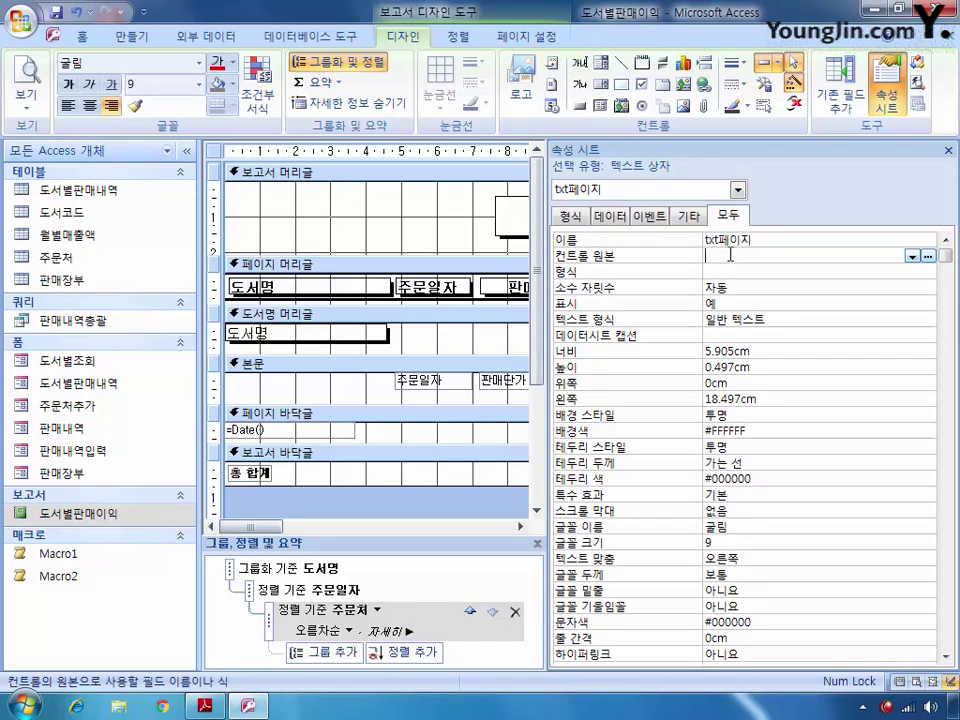
text(=[page] & "/" & [)
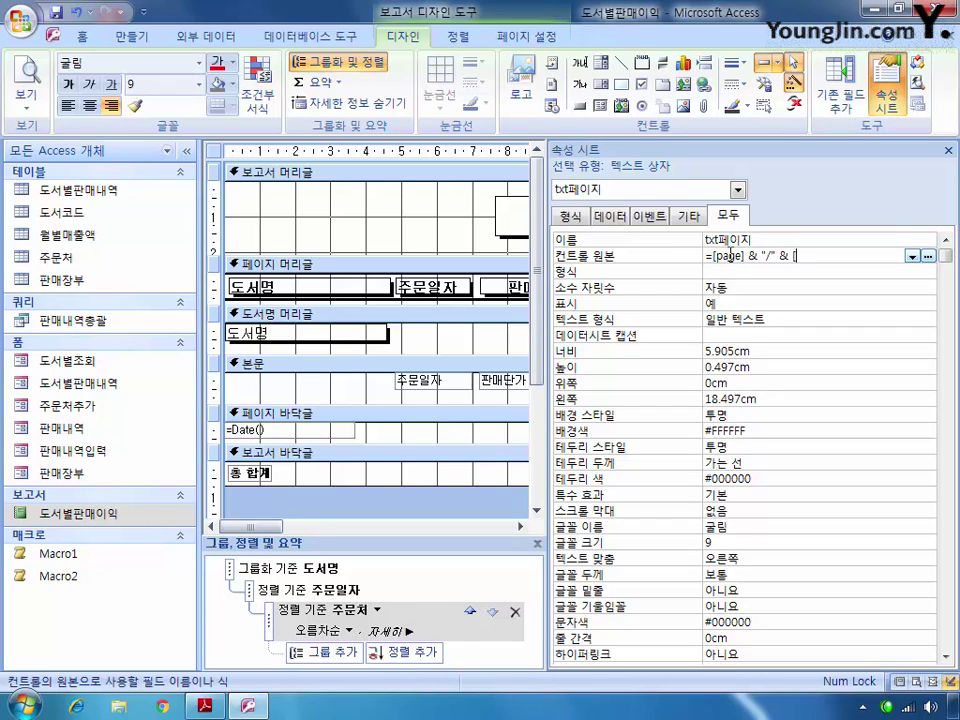
text(pages)
key(Return)
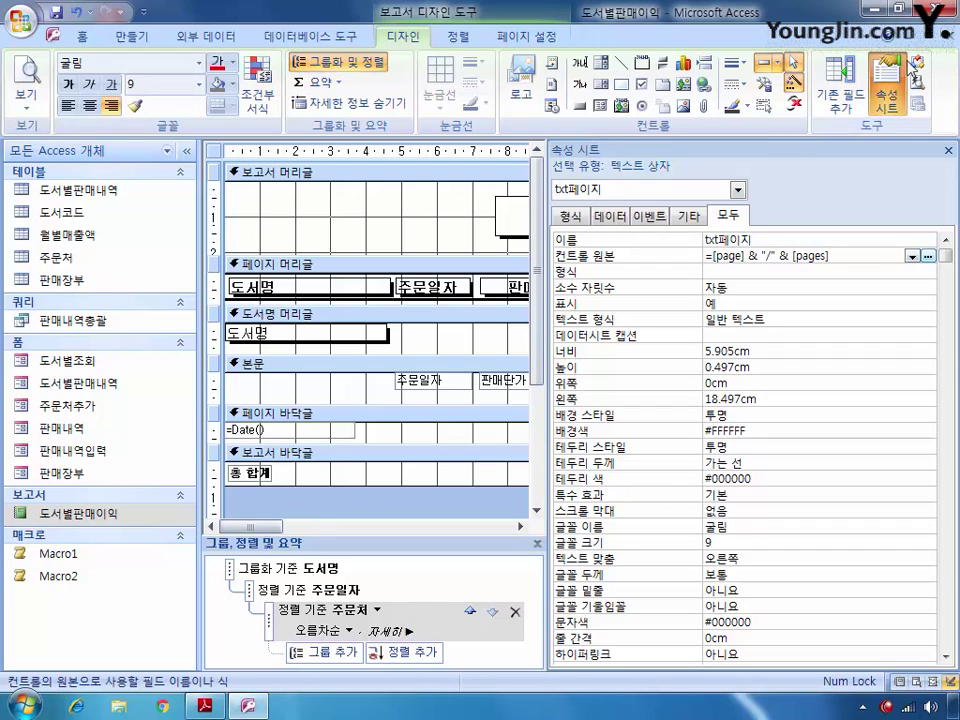
Close the 도서별판매이익 report and save its design changes
click(946, 37)
click(315, 397)
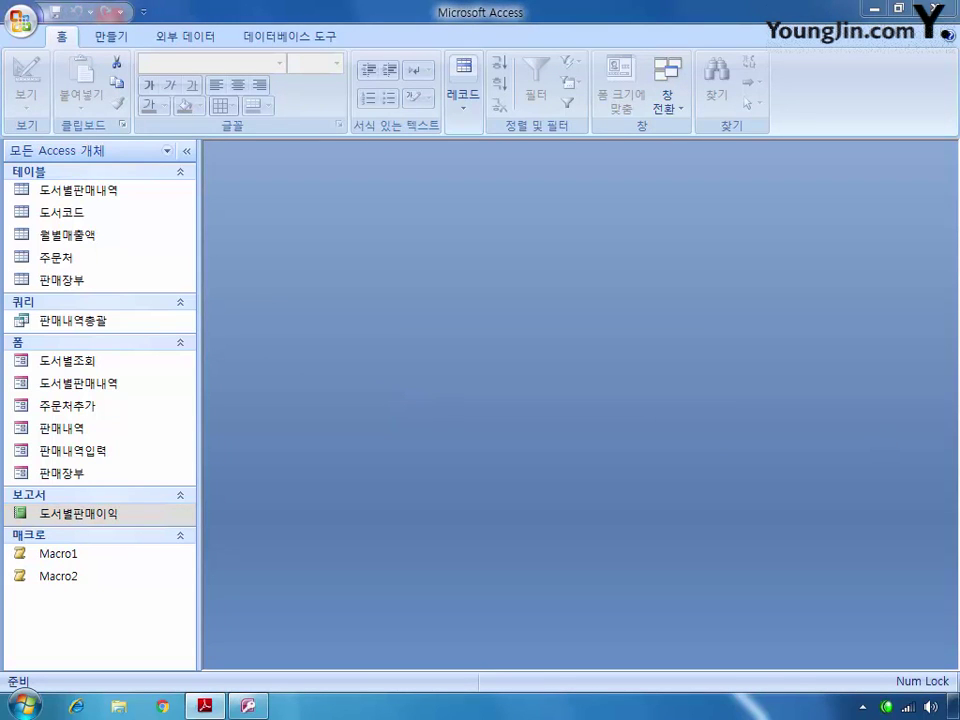
click(503, 323)
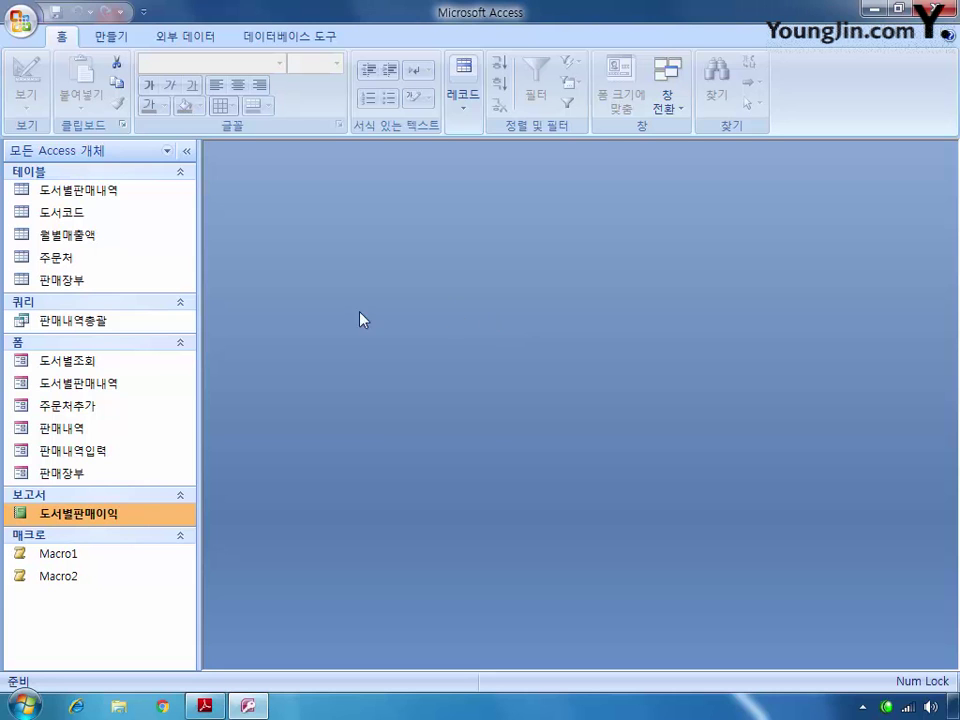
Open the 도서별조회 form in design view and select its cmd찾기 command button in the property sheet
right_click(97, 363)
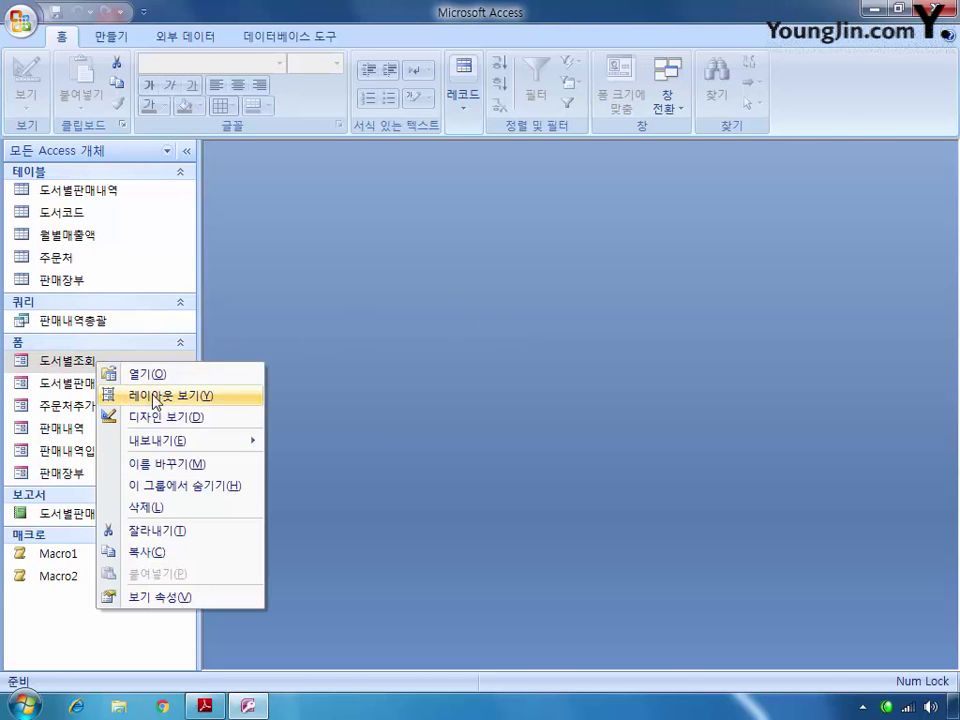
click(226, 415)
click(737, 190)
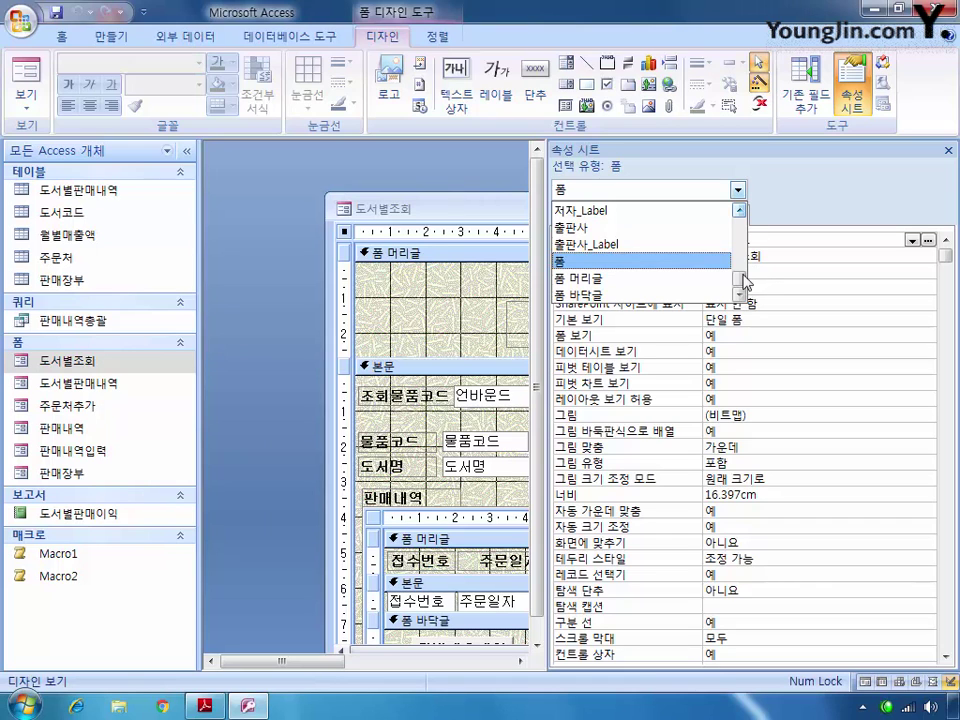
drag(741, 279, 741, 226)
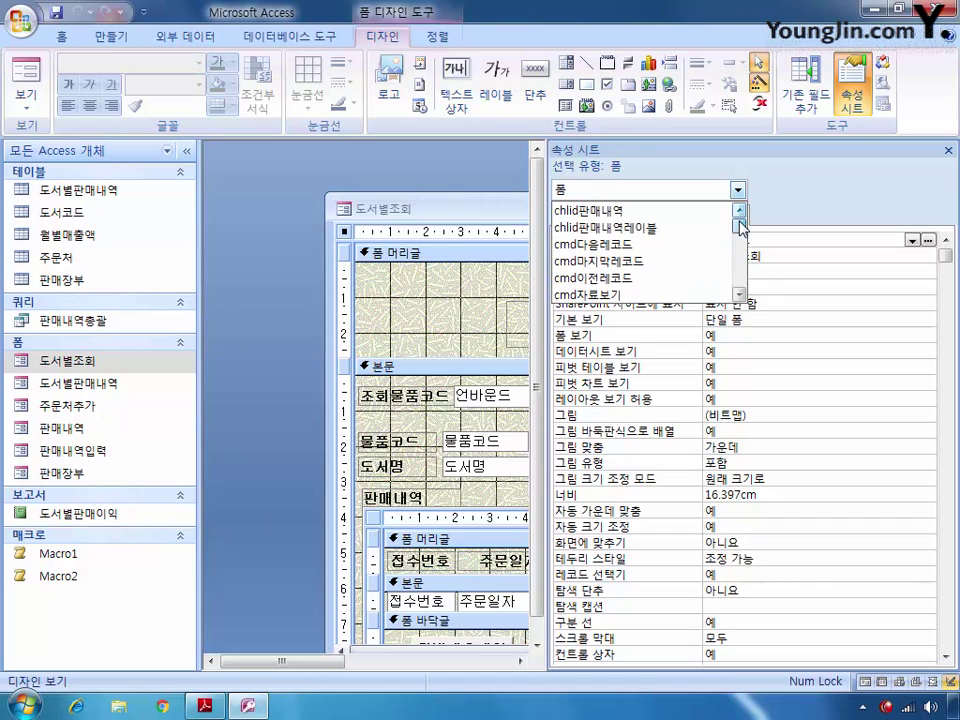
click(739, 294)
click(739, 294)
click(739, 294)
click(600, 277)
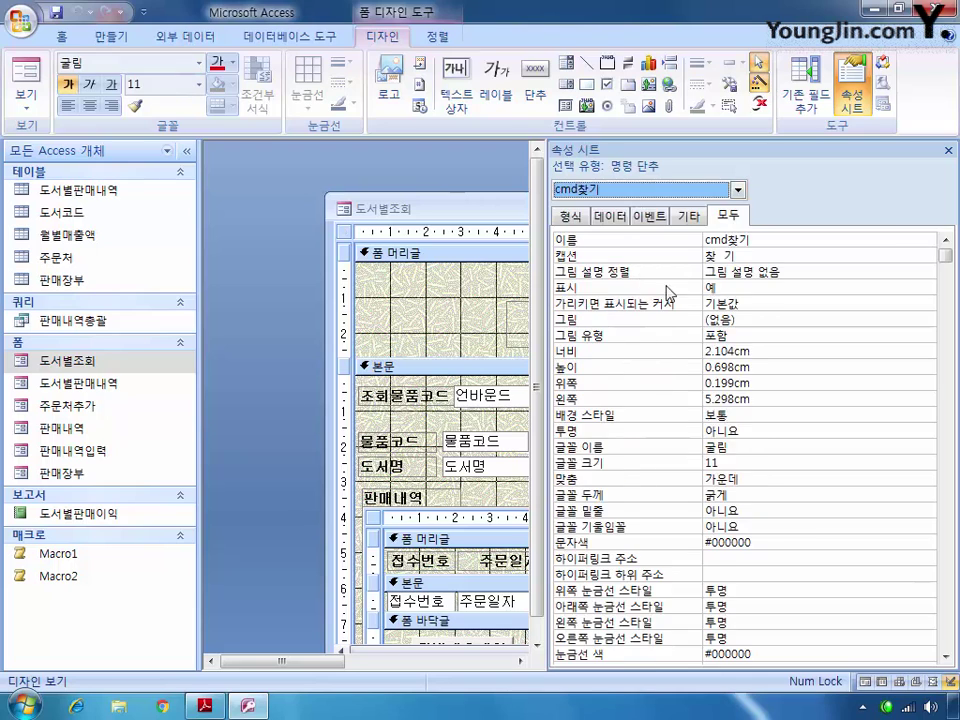
Assign an event procedure to the On Click event of cmd찾기 and open its code
click(650, 216)
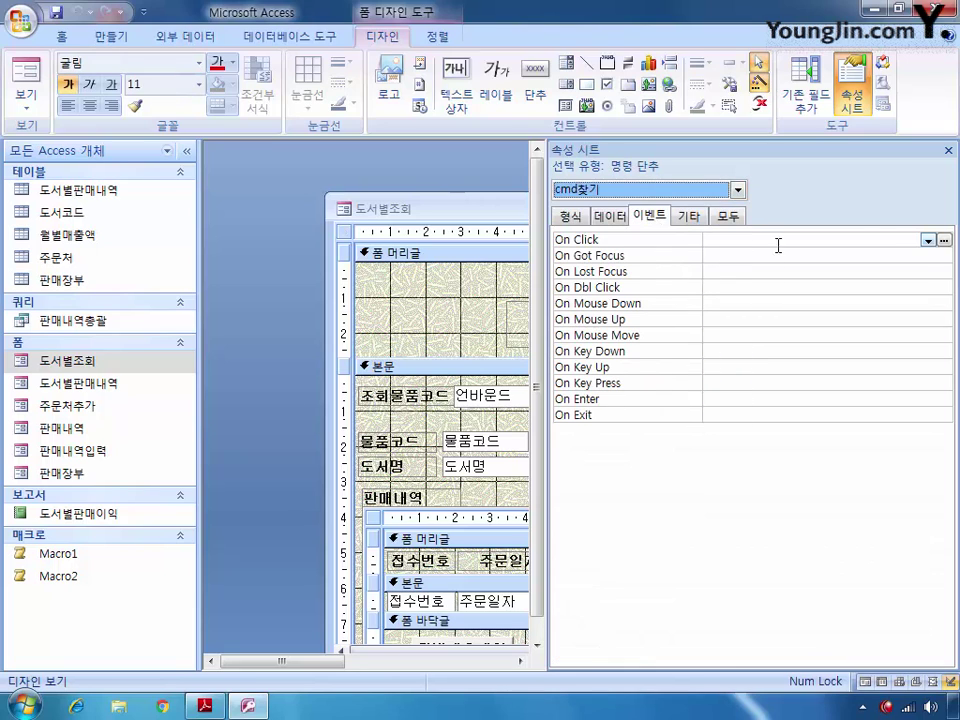
click(928, 241)
click(902, 259)
click(943, 241)
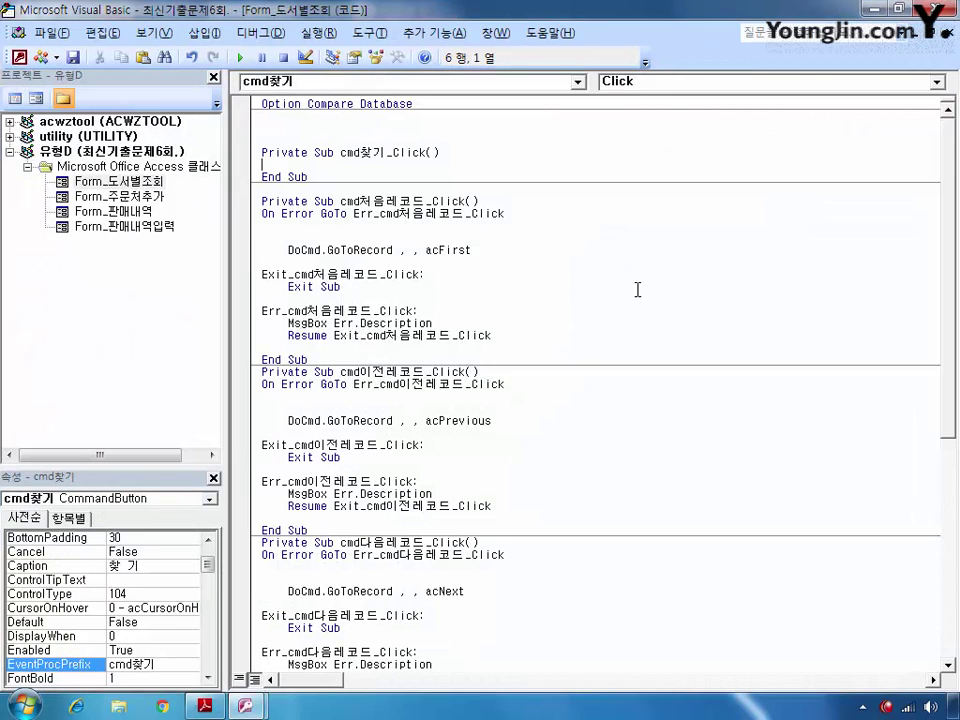
In the cmd찾기_Click procedure, write the line Me.Filter = "물품코드 like" & "'*" & txt조회 & "*'"
text(me.)
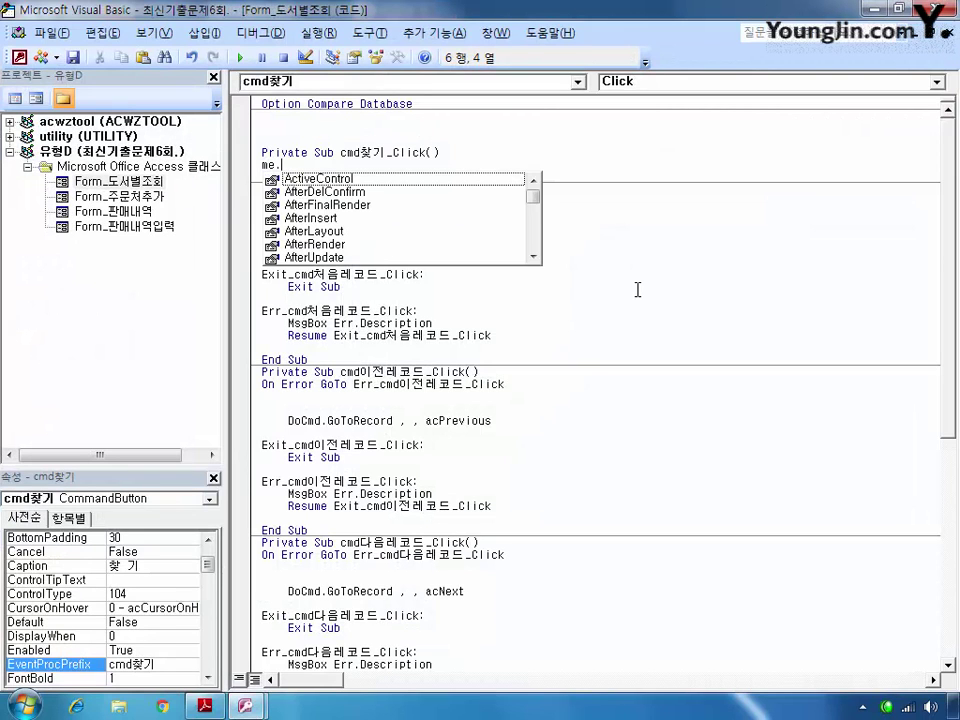
text(filter )
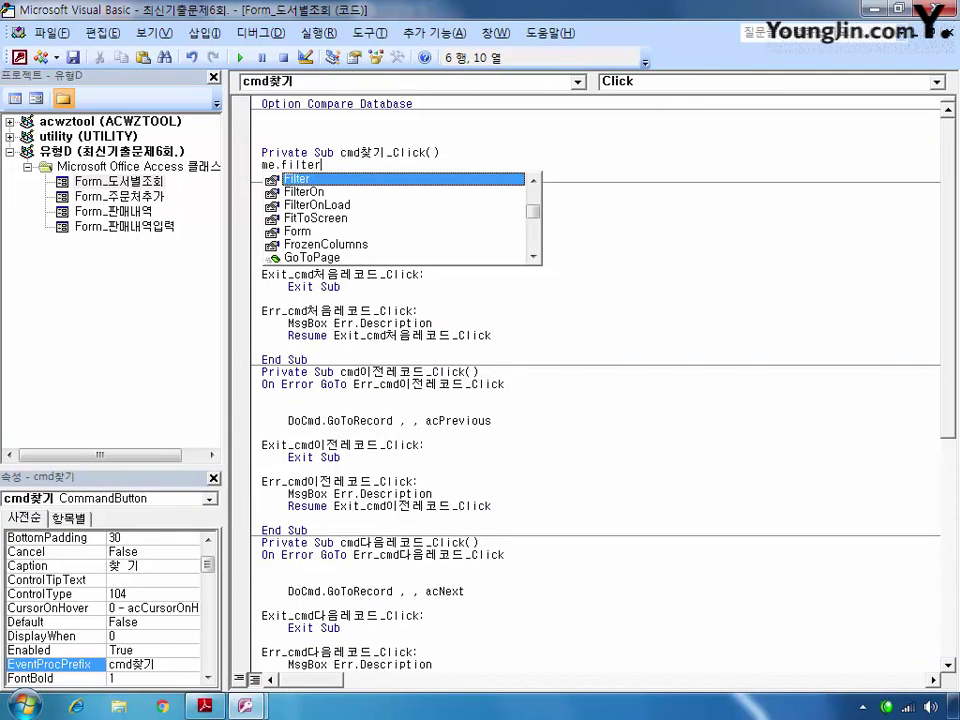
text(= ")
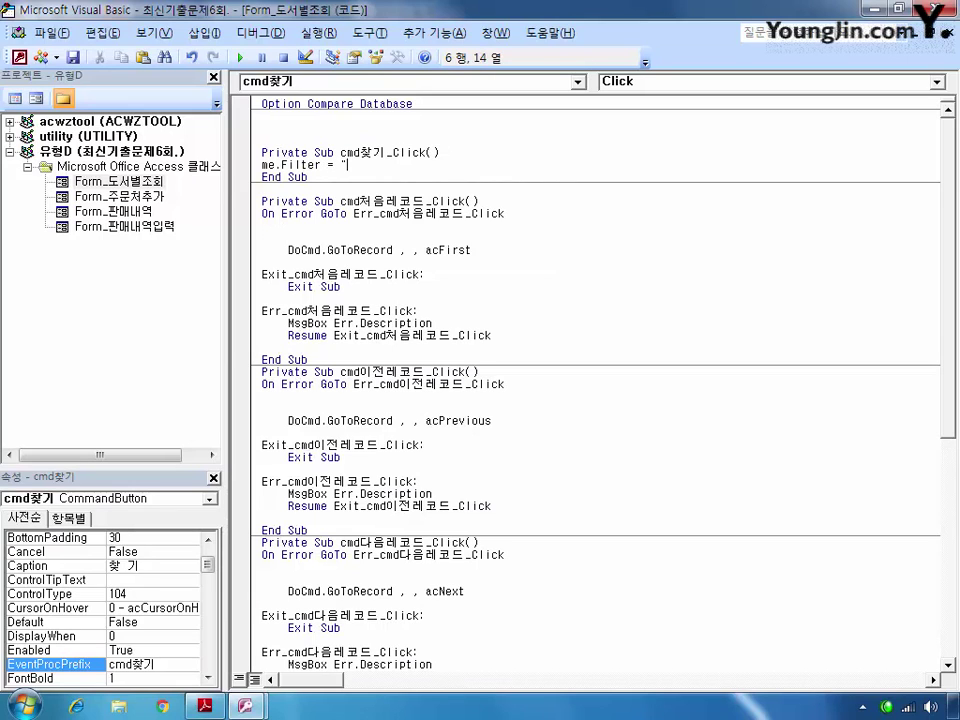
text(물코)
text(코드)
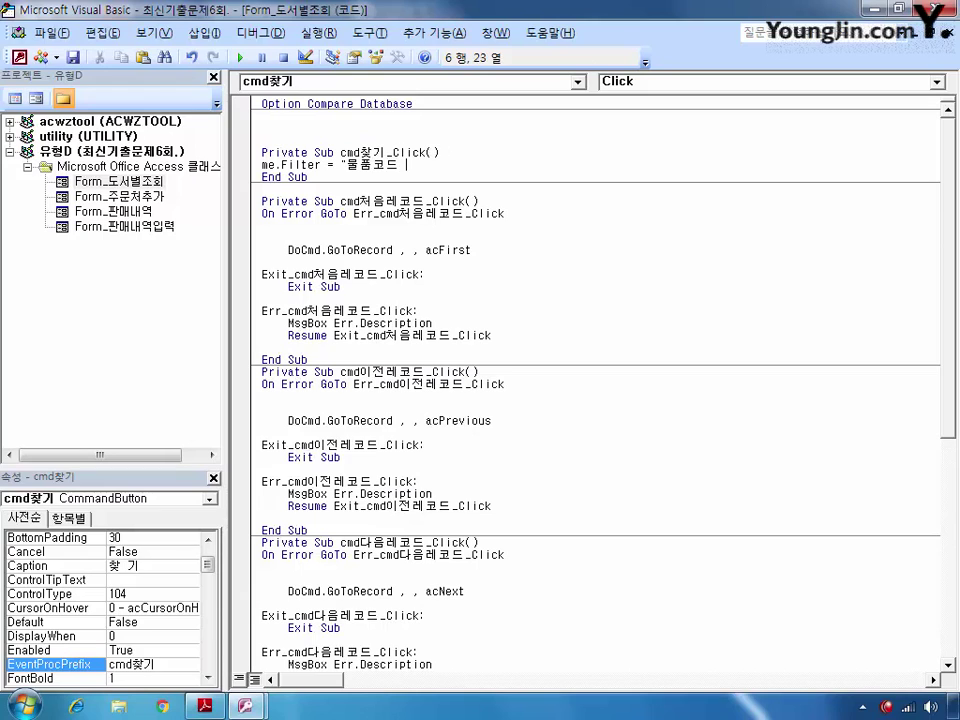
text( like)
text(')
text( &)
text( "')
text(*)
text(")
text( &)
text( txt조회)
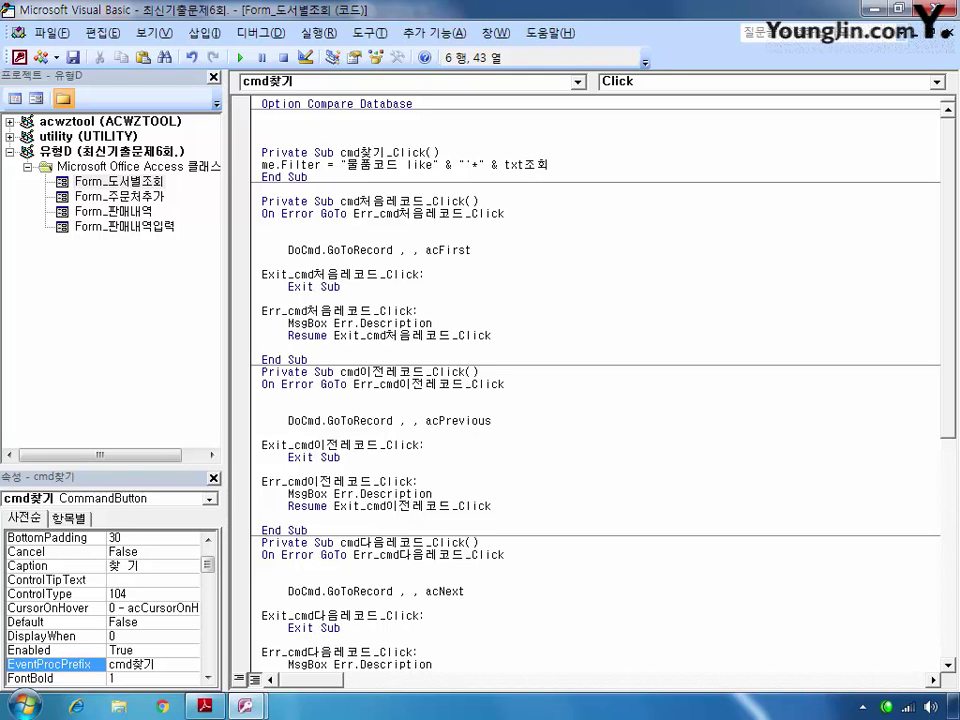
text( & "*'")
key(Return)
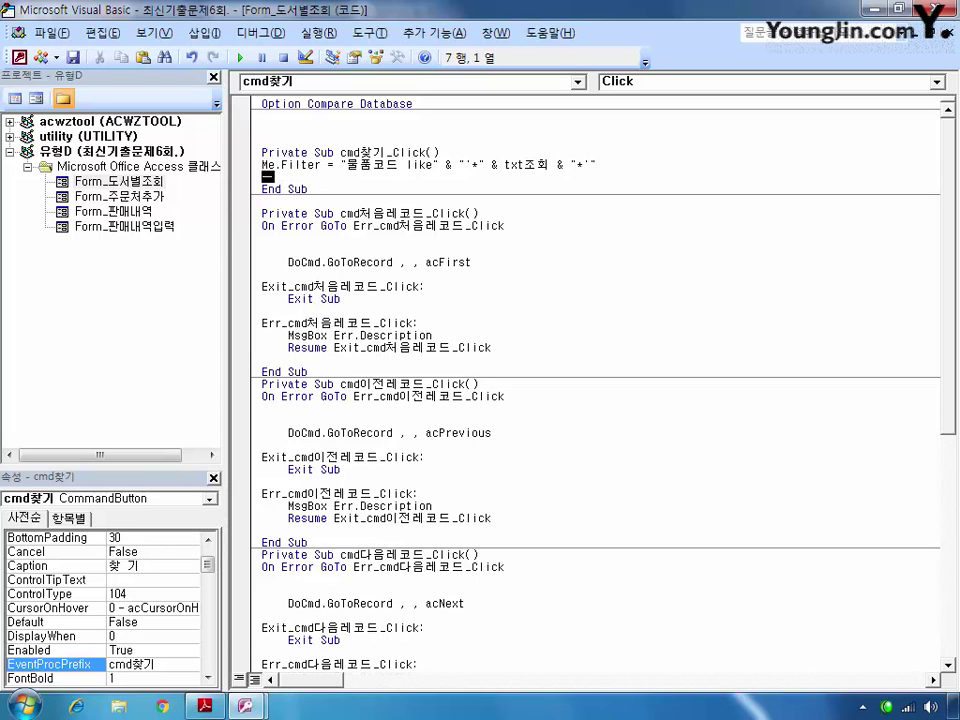
Add a Me.FilterOn statement that activates the filter in cmd찾기_Click, and return to the 도서별조회 form design with its window maximized
text(me.fi)
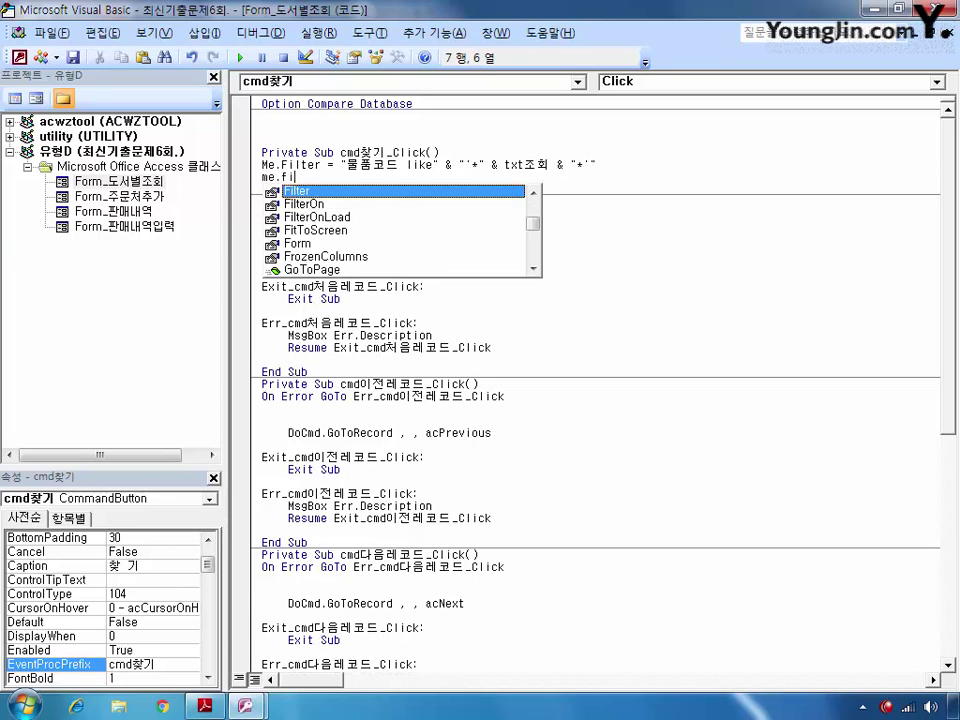
key(Down)
key(Tab)
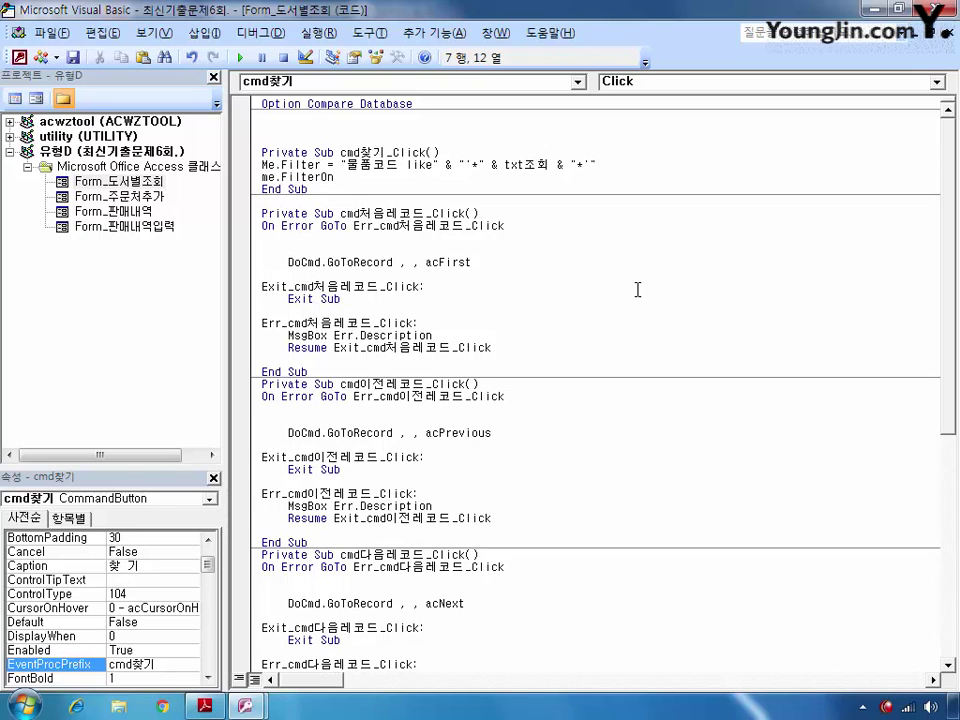
text(=)
key(Down)
key(Tab)
key(alt+F11)
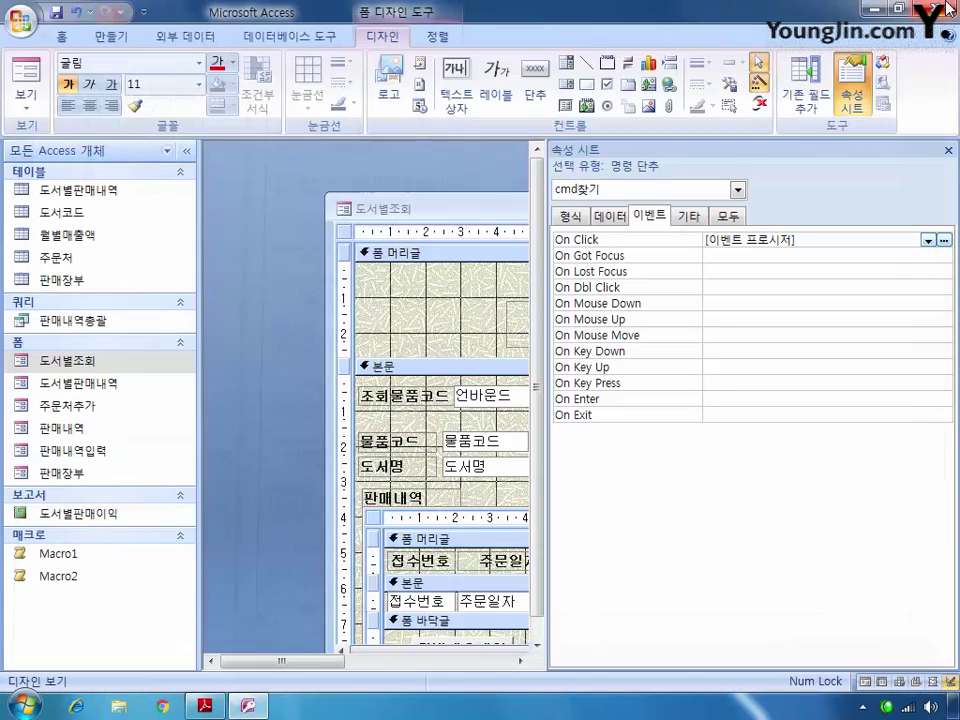
double_click(458, 209)
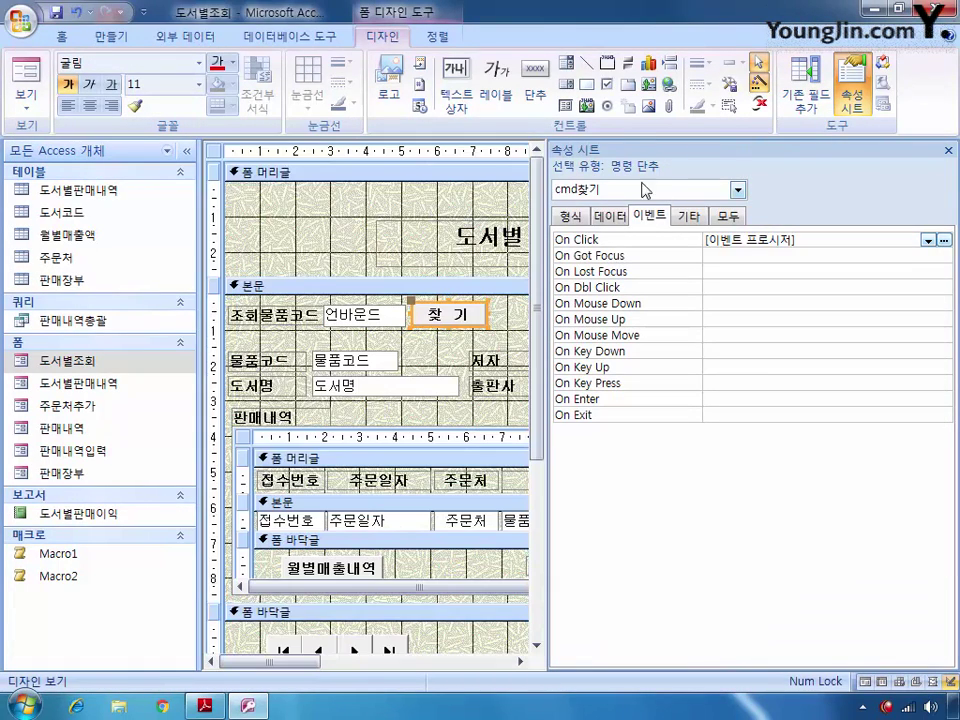
Save and close the 도서별조회 form, and reopen it in design view
click(950, 37)
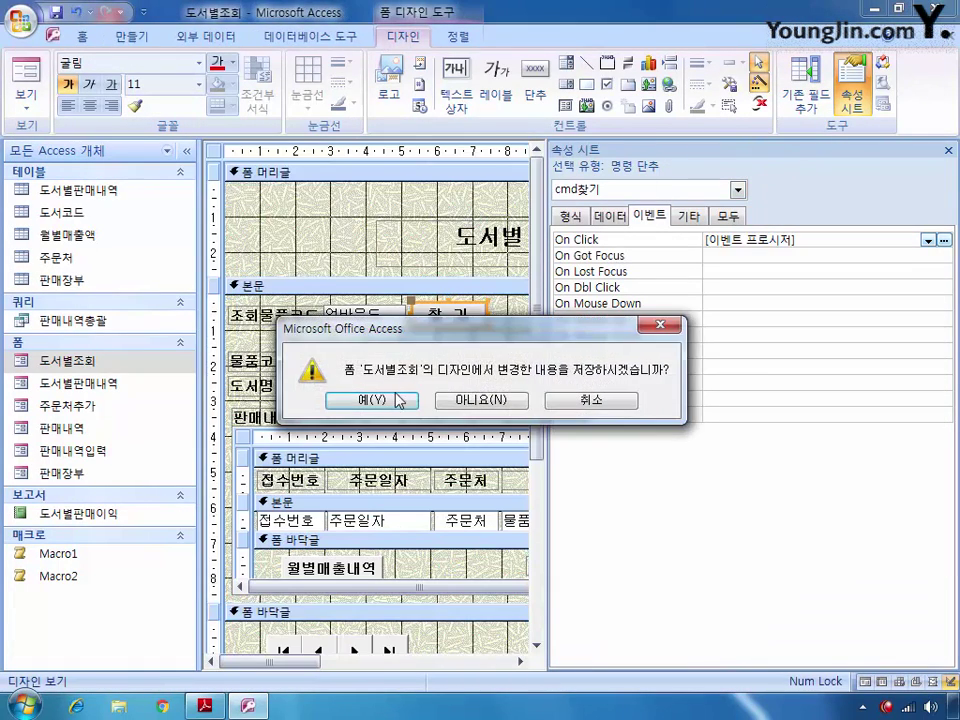
click(396, 398)
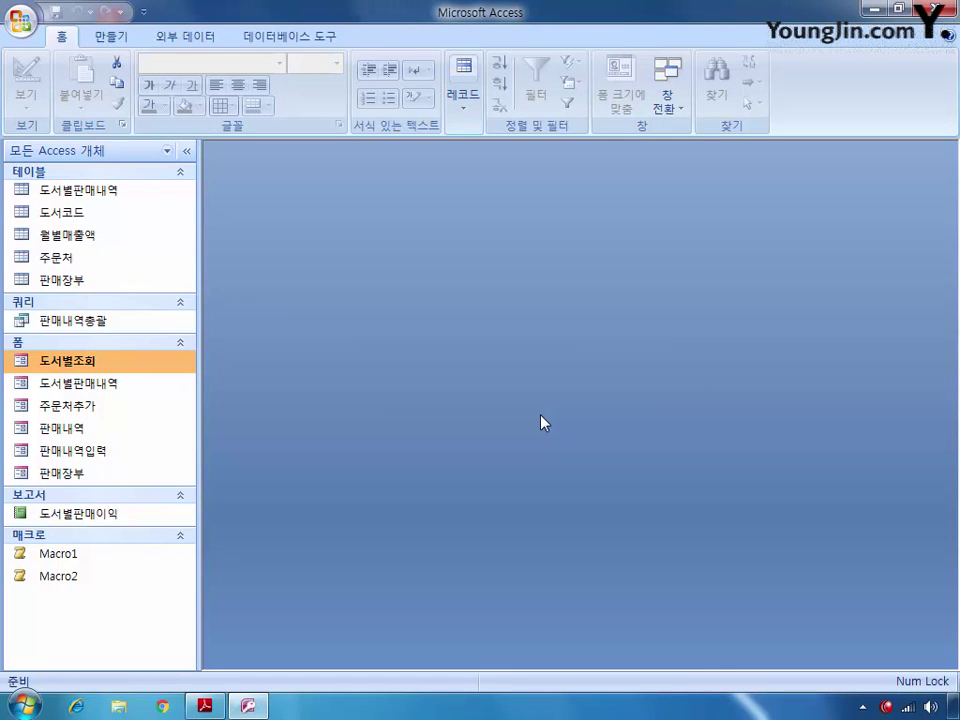
right_click(70, 362)
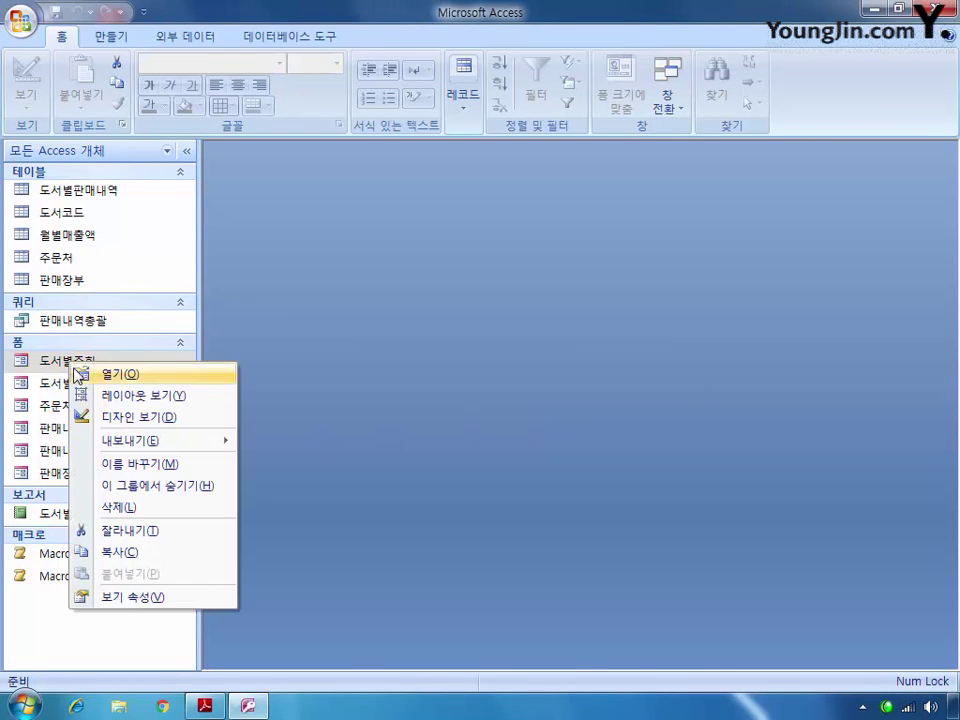
click(140, 420)
double_click(501, 212)
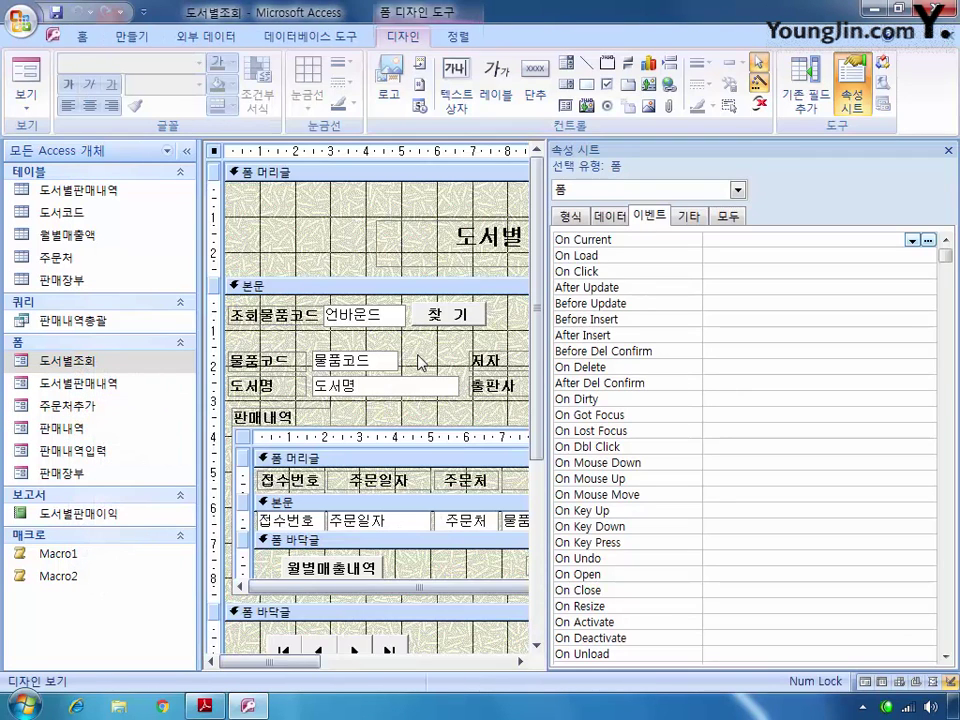
Select the form's cmd자료보기 button, assign an event procedure to its On Click event and open the code
click(738, 190)
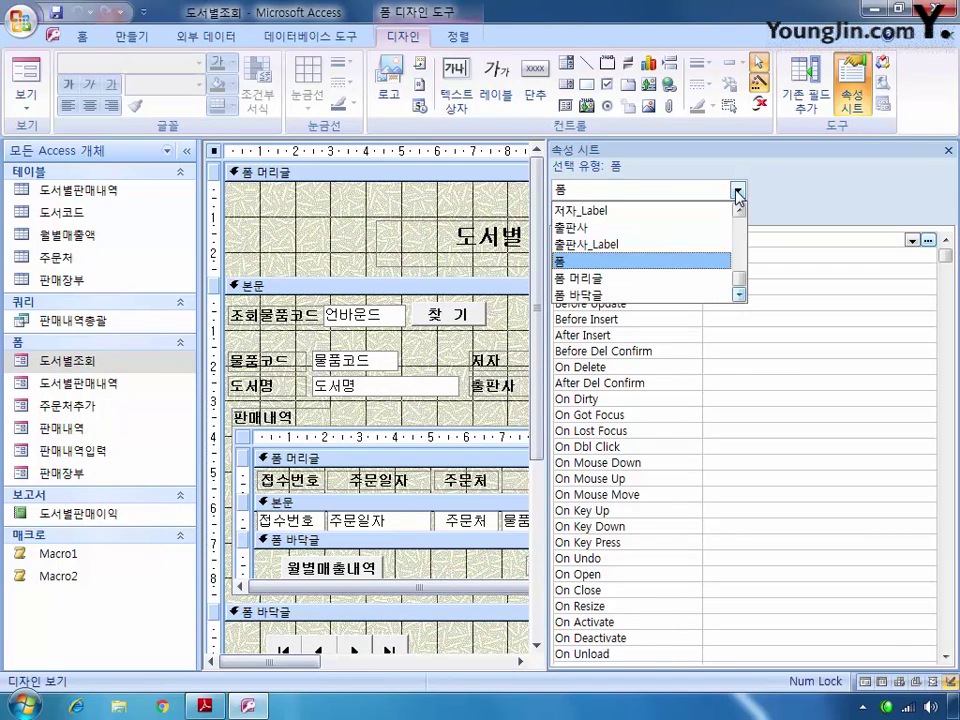
drag(738, 279, 742, 237)
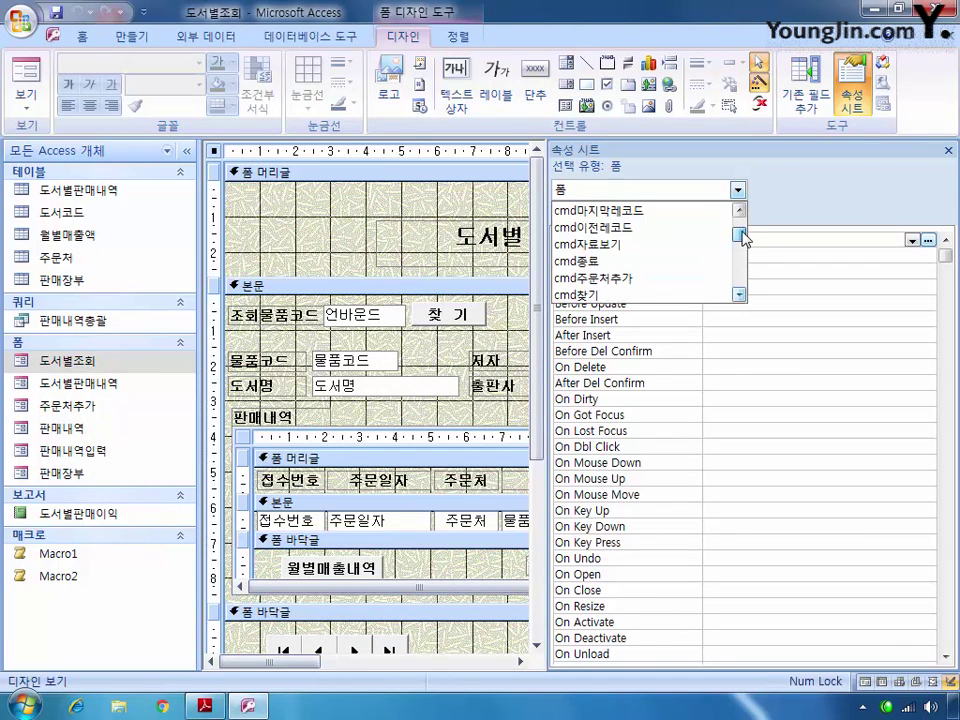
click(695, 244)
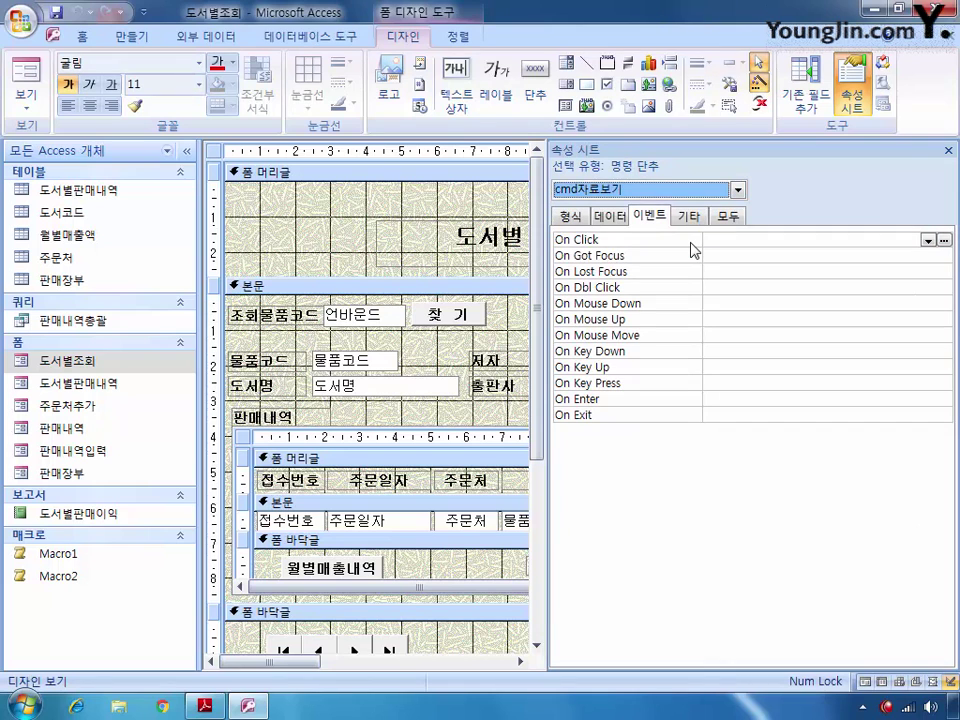
click(880, 241)
click(928, 240)
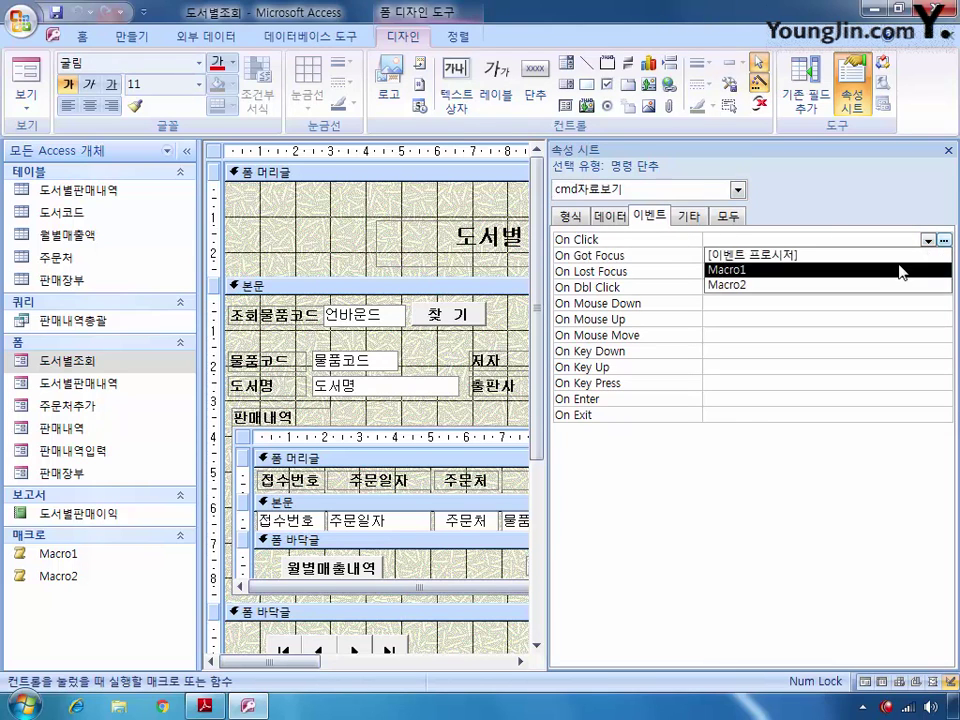
click(897, 258)
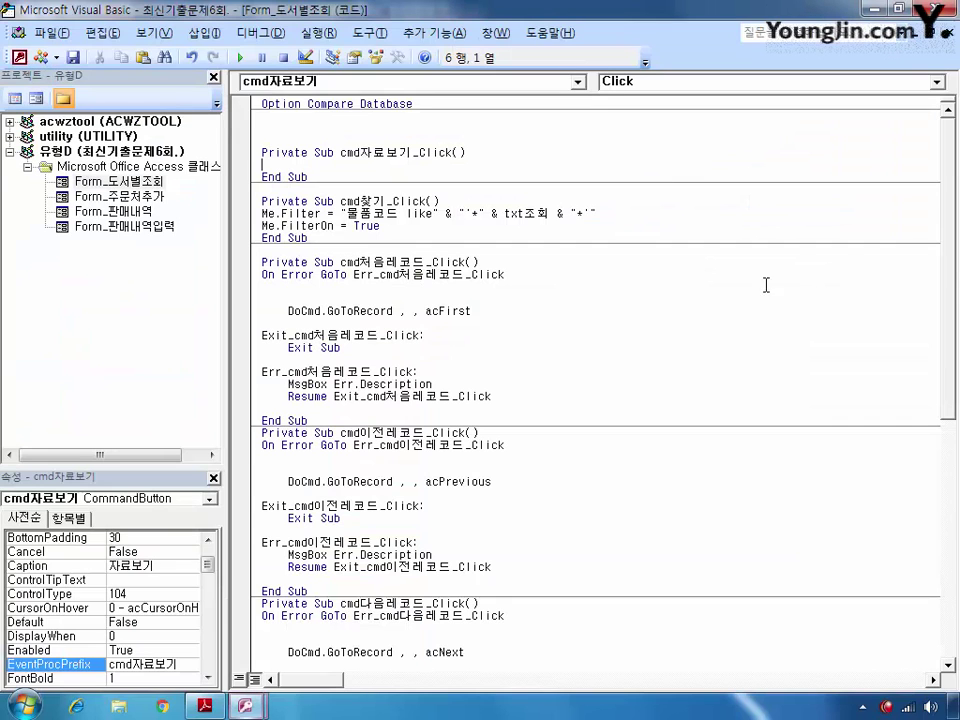
click(943, 241)
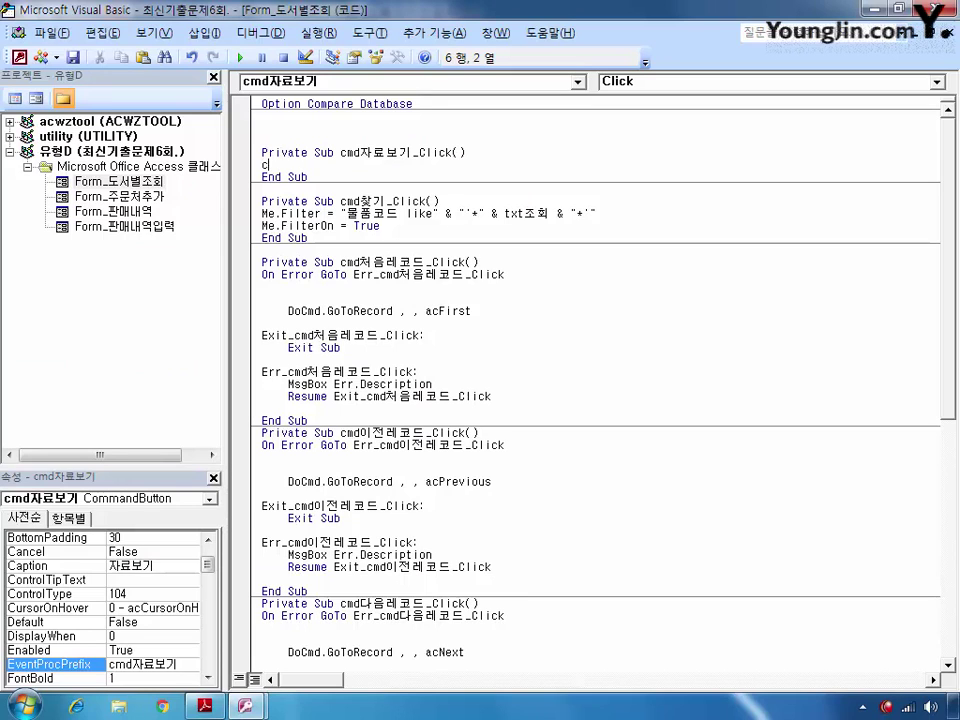
In cmd자료보기_Click, write a DoCmd.OpenReport statement that opens the "도서별판매이익" report with acViewPreview
text(cocmd.o)
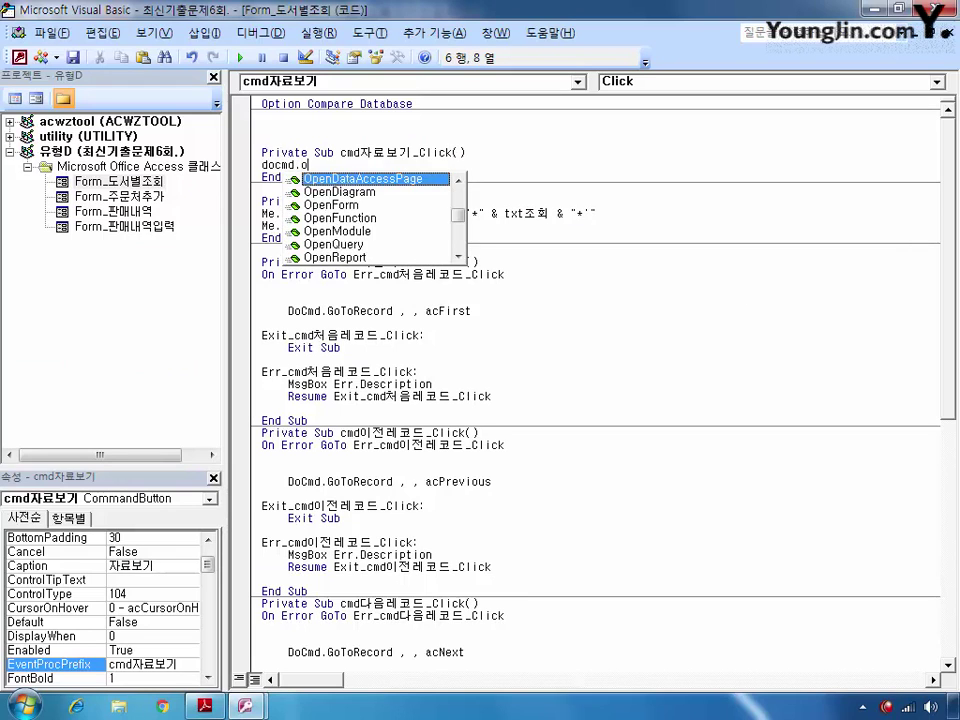
text(penre)
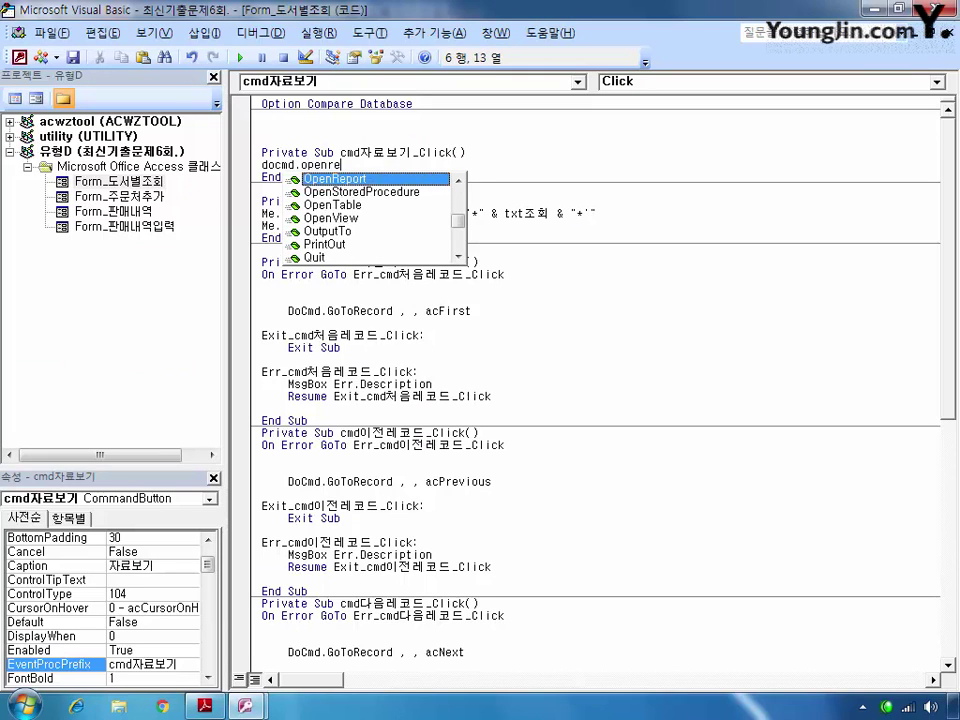
text(port )
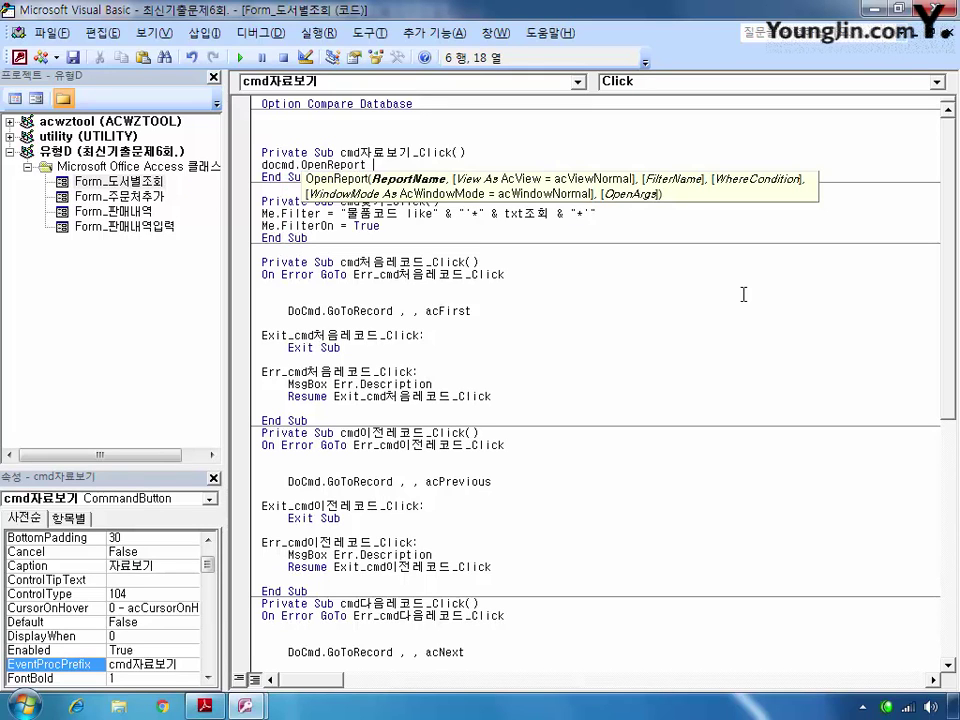
text("도서별판매이익")
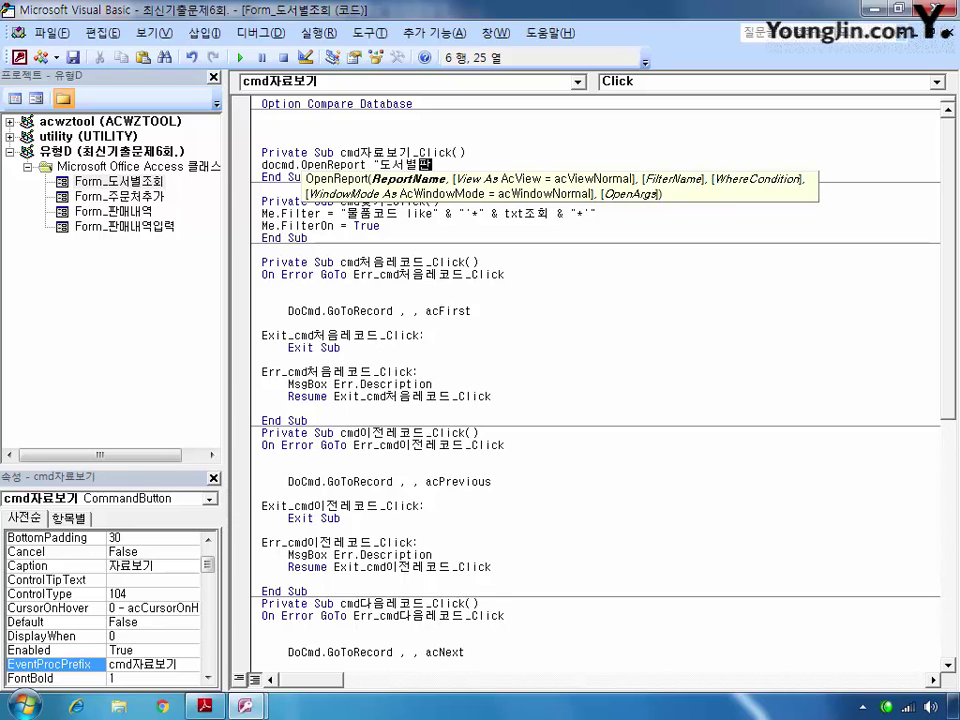
text(,ac)
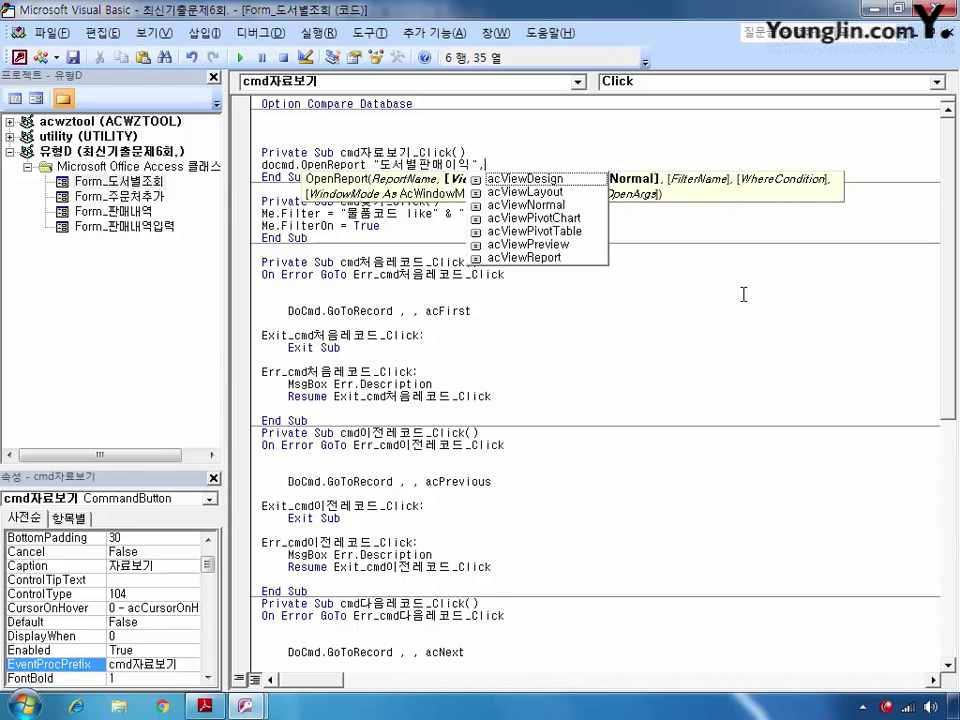
key(Down)
key(Down)
key(Down)
key(Down)
key(Down)
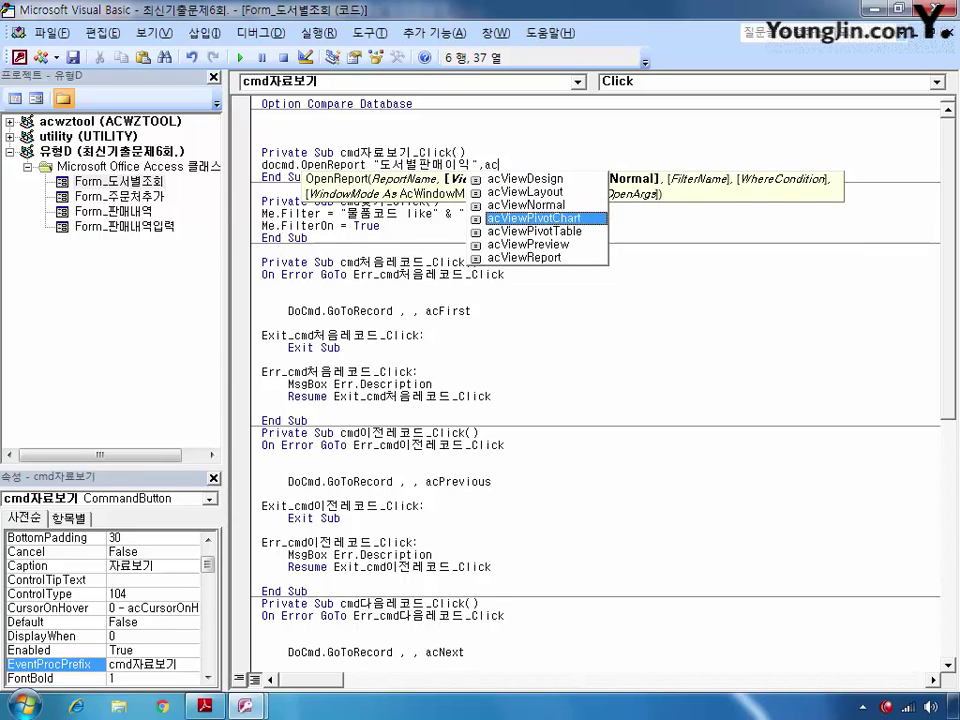
key(Tab)
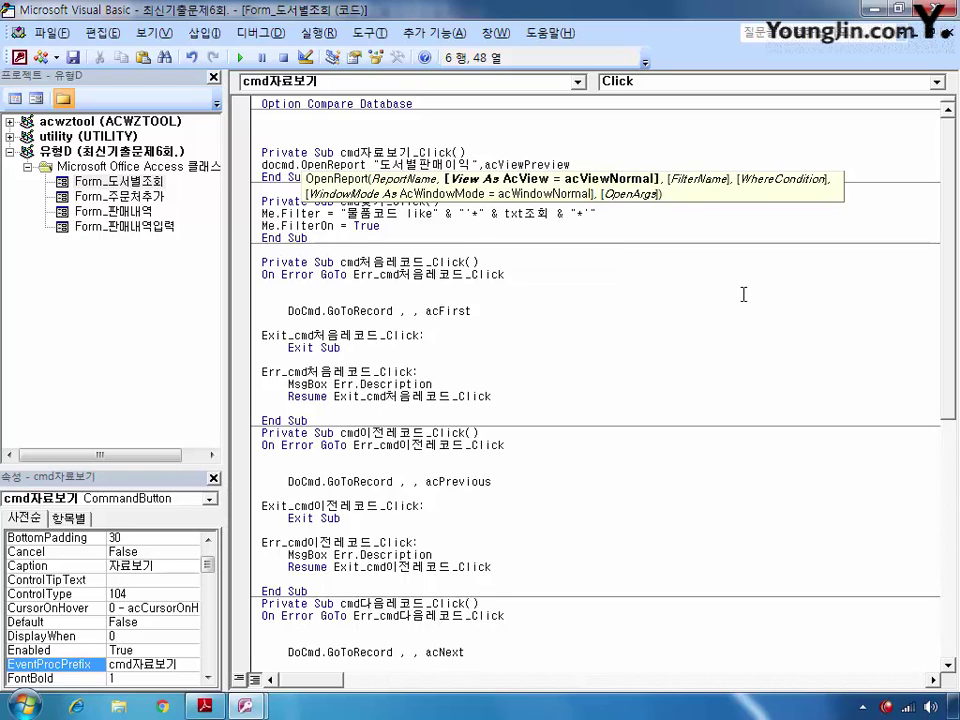
Add the WhereCondition "month([주문일자]) = 8" to the OpenReport statement, and save and close the 도서별조회 form
text(,,")
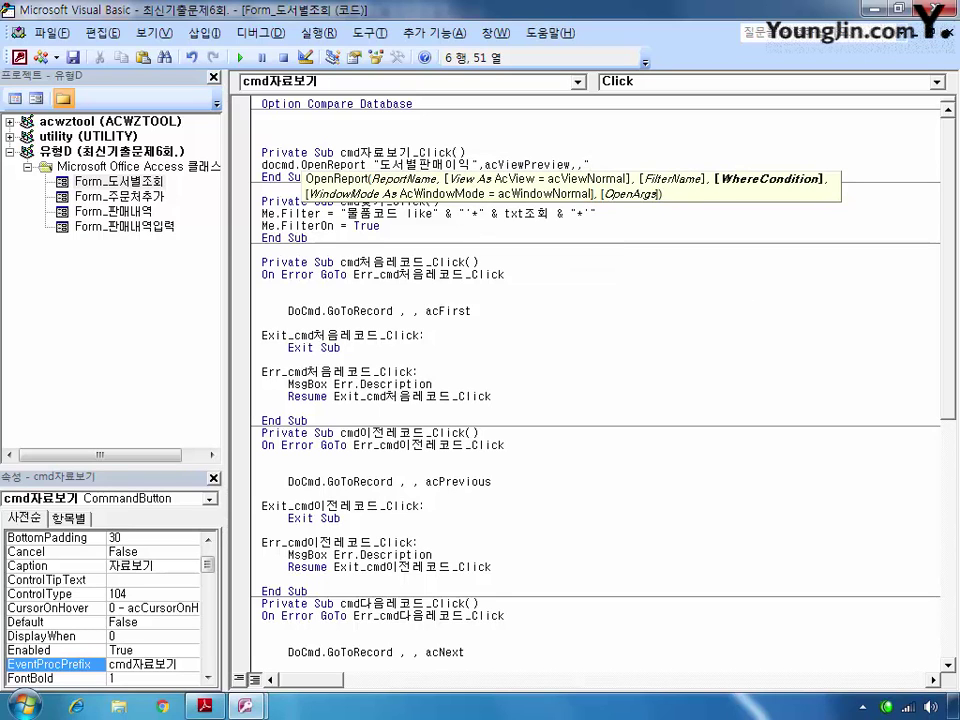
text(month([주문일자)
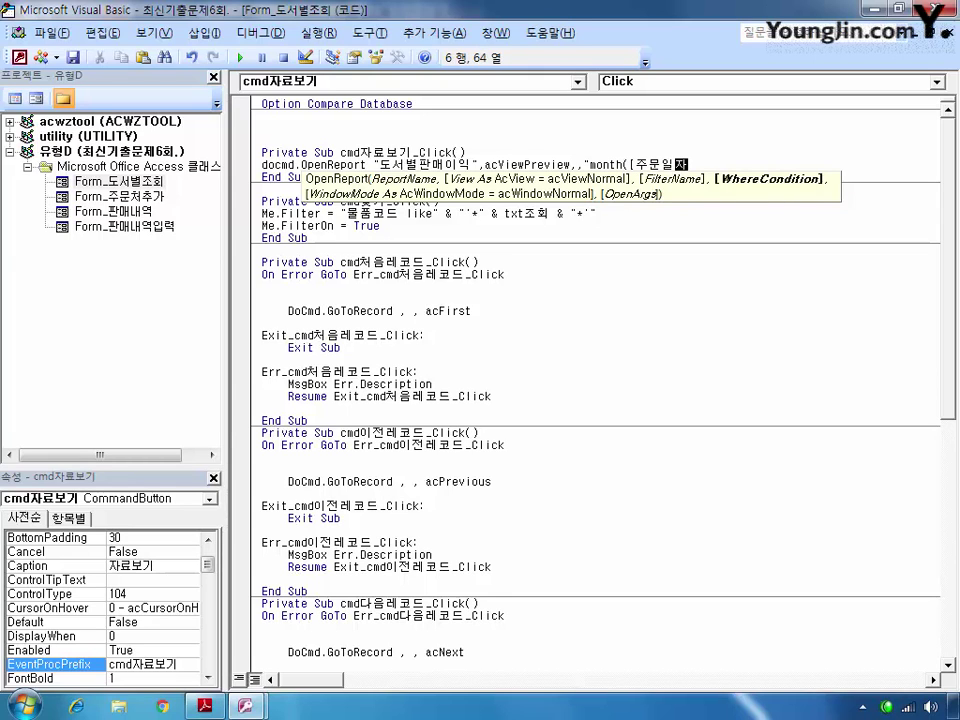
text(]) = 8")
click(945, 8)
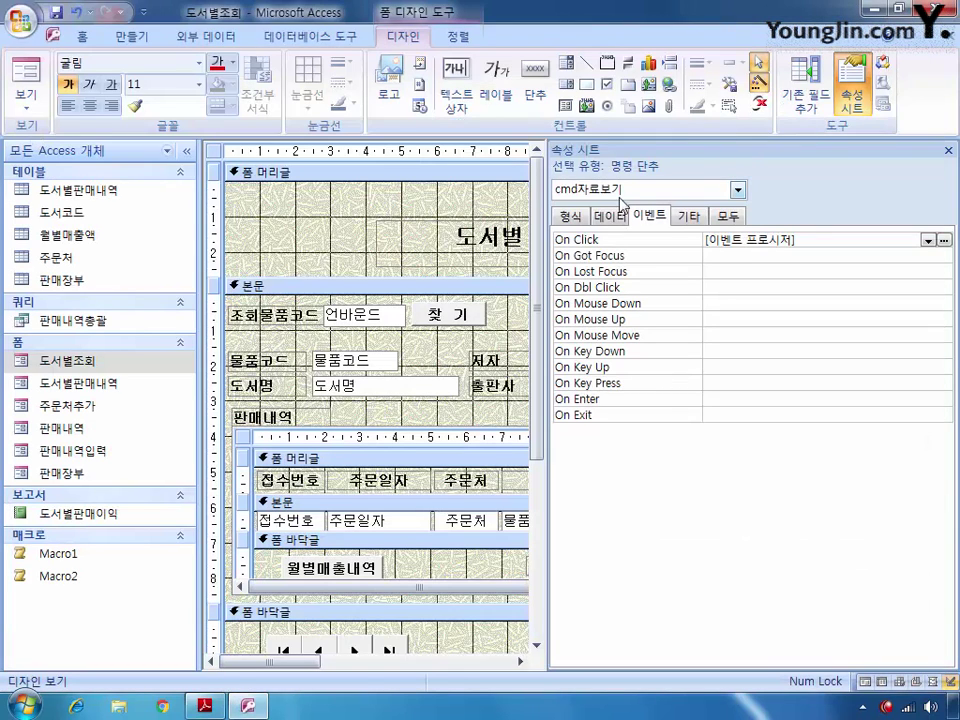
click(946, 36)
click(380, 400)
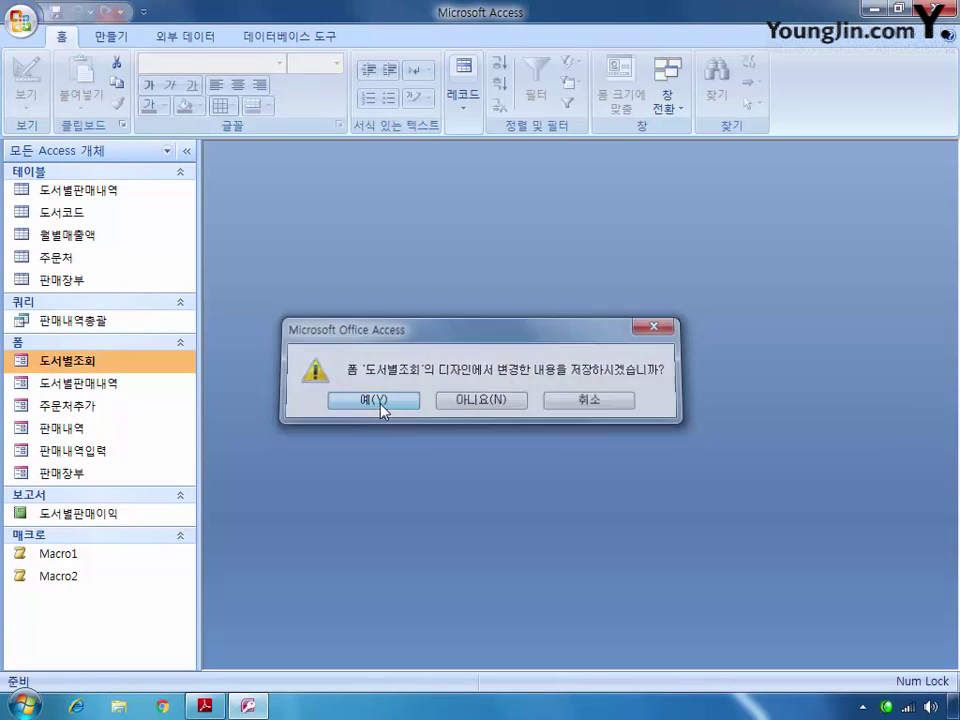
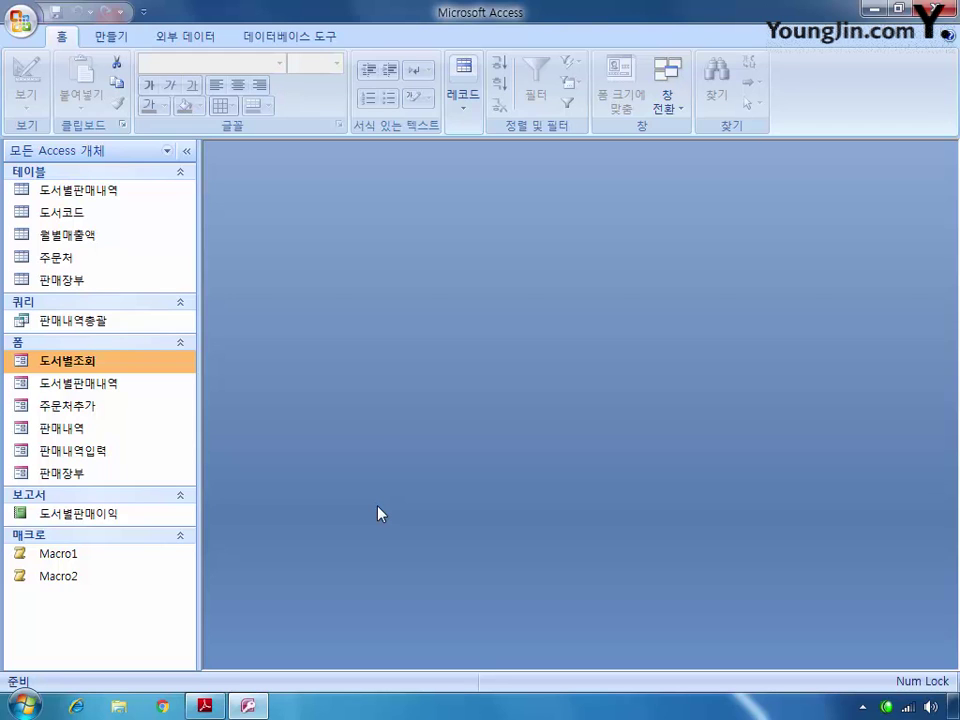
Create a new query in design view with the 도서별판매내역 and 도서코드 tables, and close the property sheet
click(113, 37)
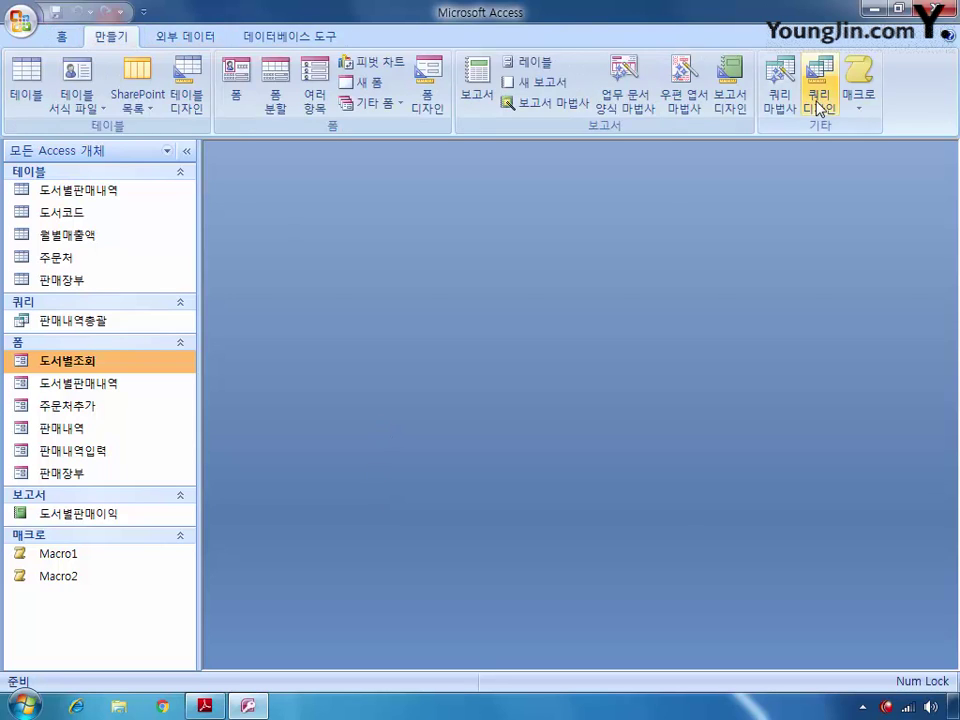
click(819, 90)
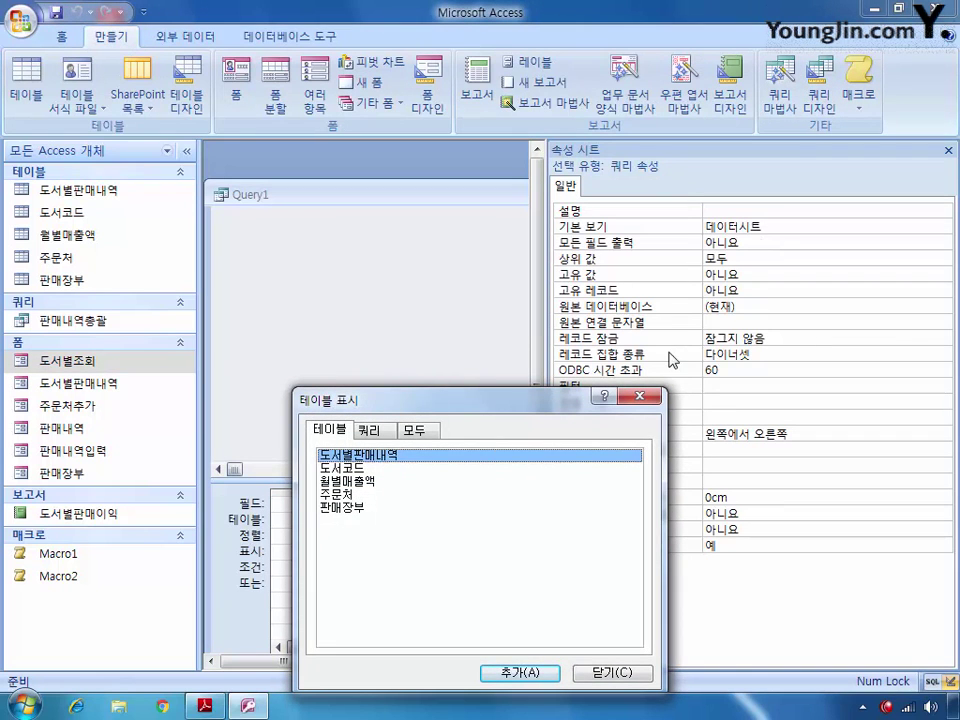
double_click(372, 459)
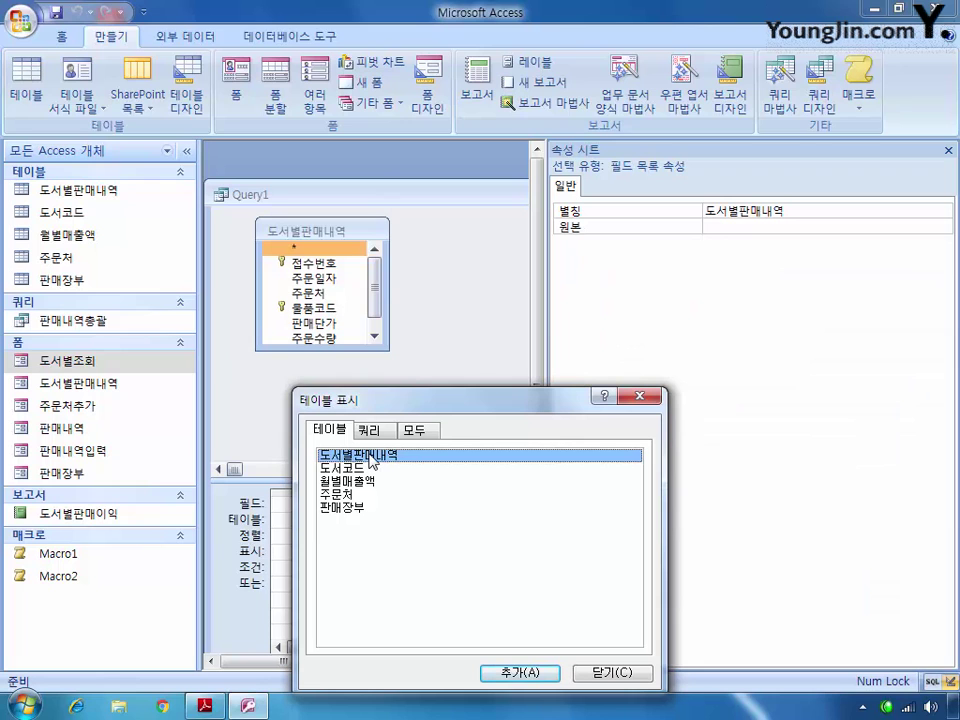
double_click(355, 468)
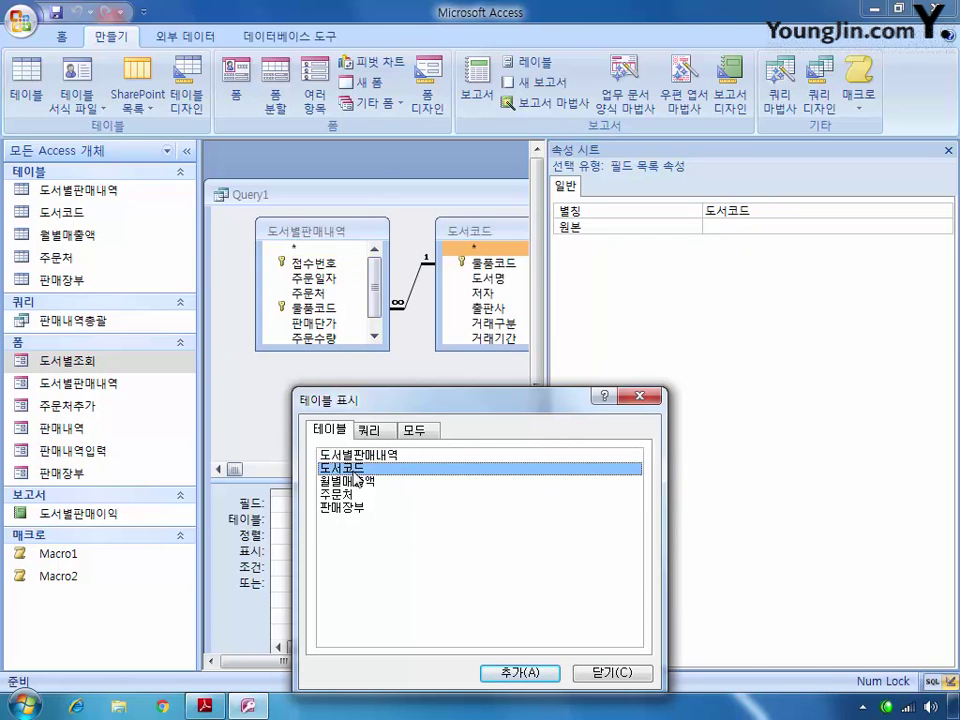
click(620, 673)
click(948, 150)
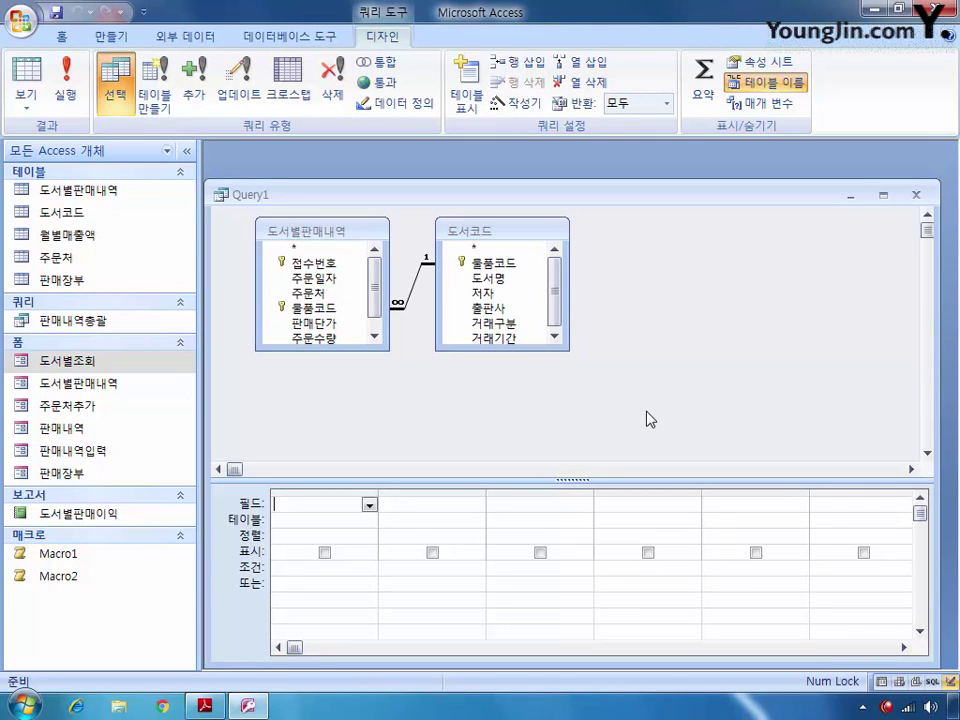
Change the new query's type to a crosstab query
right_click(617, 321)
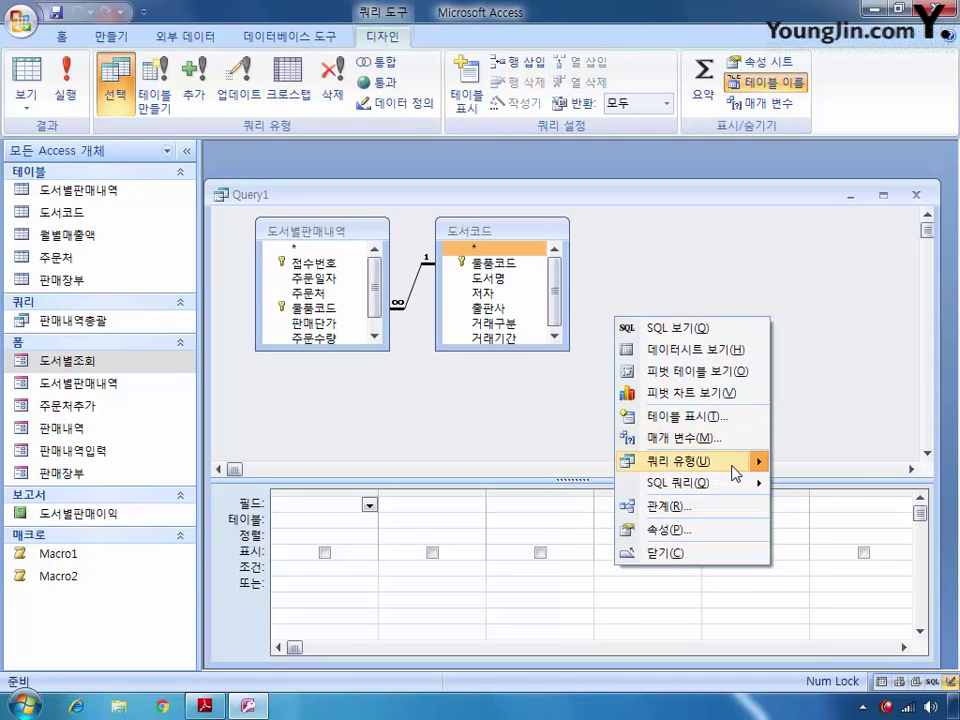
mouse_move(736, 472)
click(850, 484)
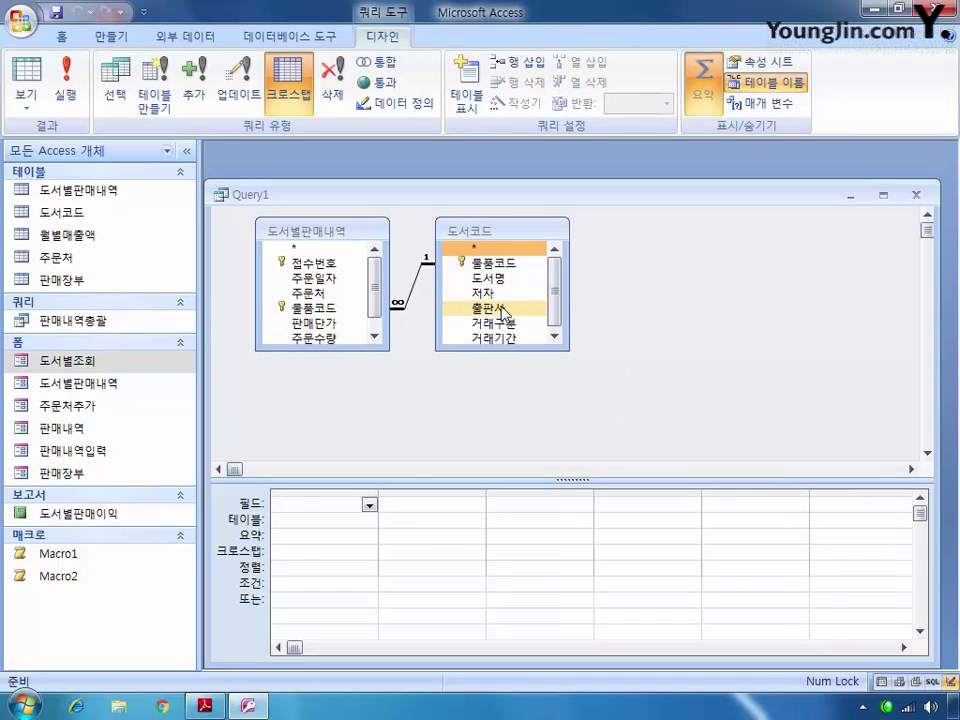
Add the 출판사 field of 도서코드 as the first query column and set its crosstab role to 행 머리글
drag(489, 308, 320, 505)
click(360, 551)
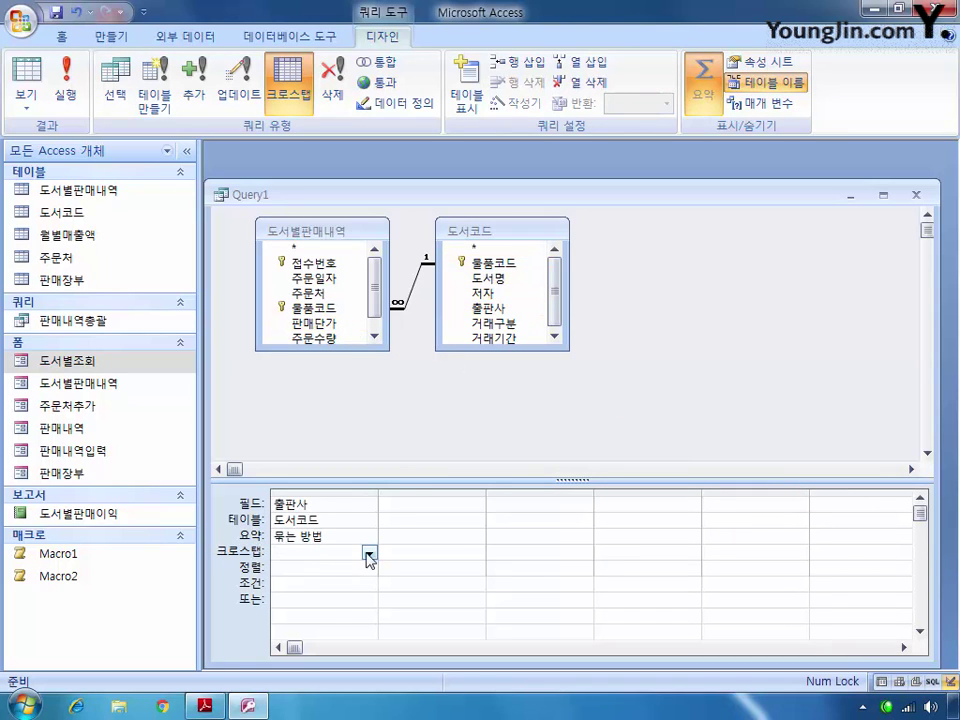
click(369, 552)
click(358, 568)
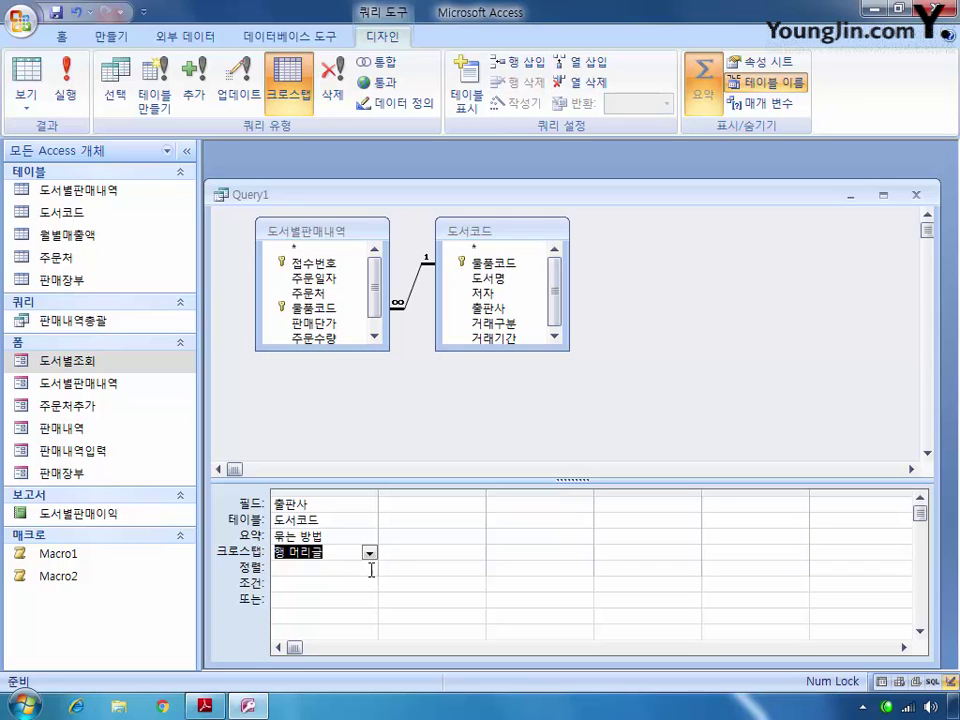
Widen the second query column and enter the field expression month([주문일자]) & "월" in it
click(422, 506)
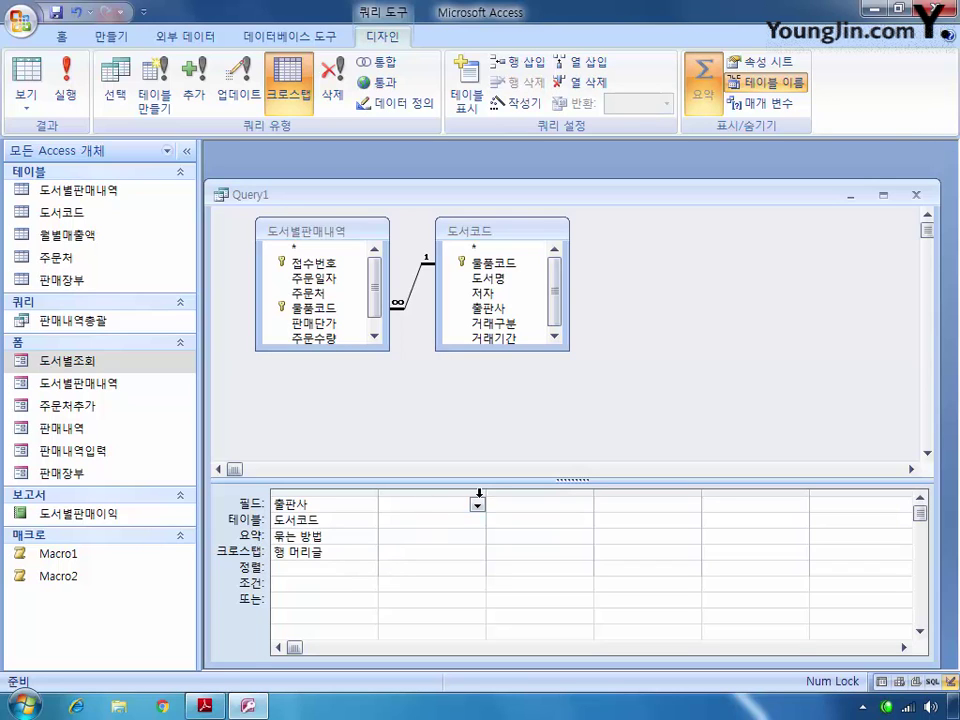
drag(487, 492, 656, 492)
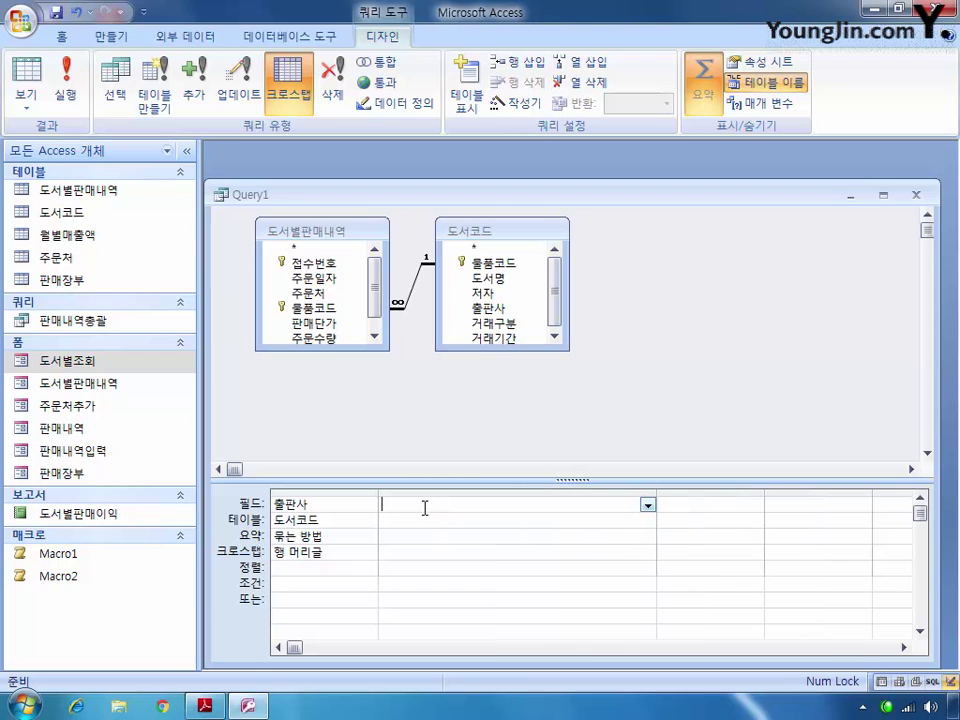
click(424, 508)
text(month([주문일자]) & "dn)
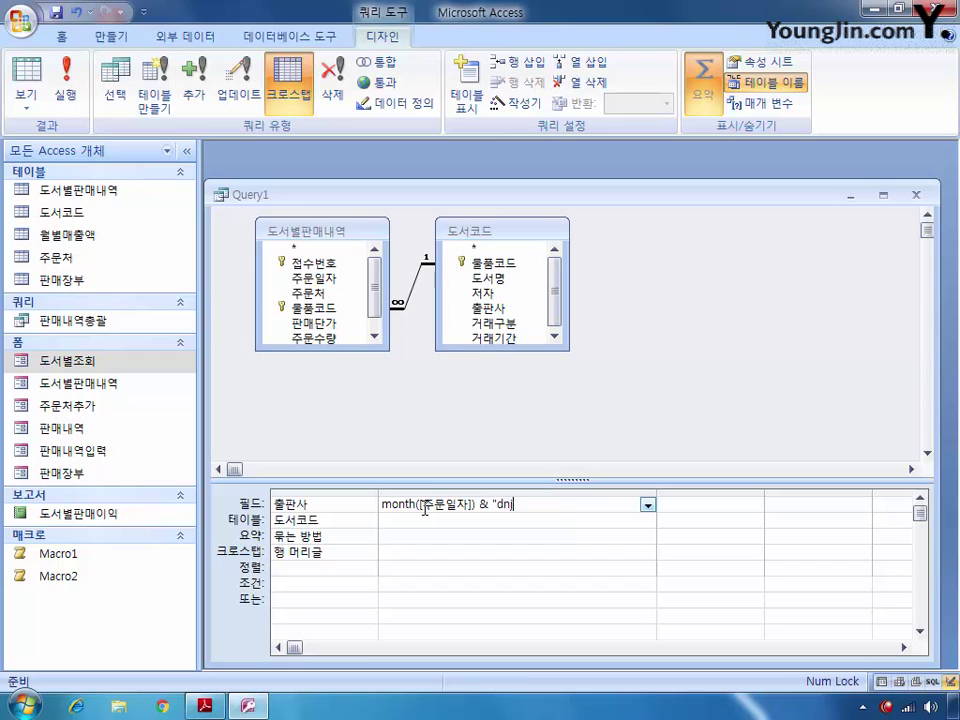
key(BackSpace)
key(Hangul)
text(ㅇ)
text(")
key(Down)
key(Down)
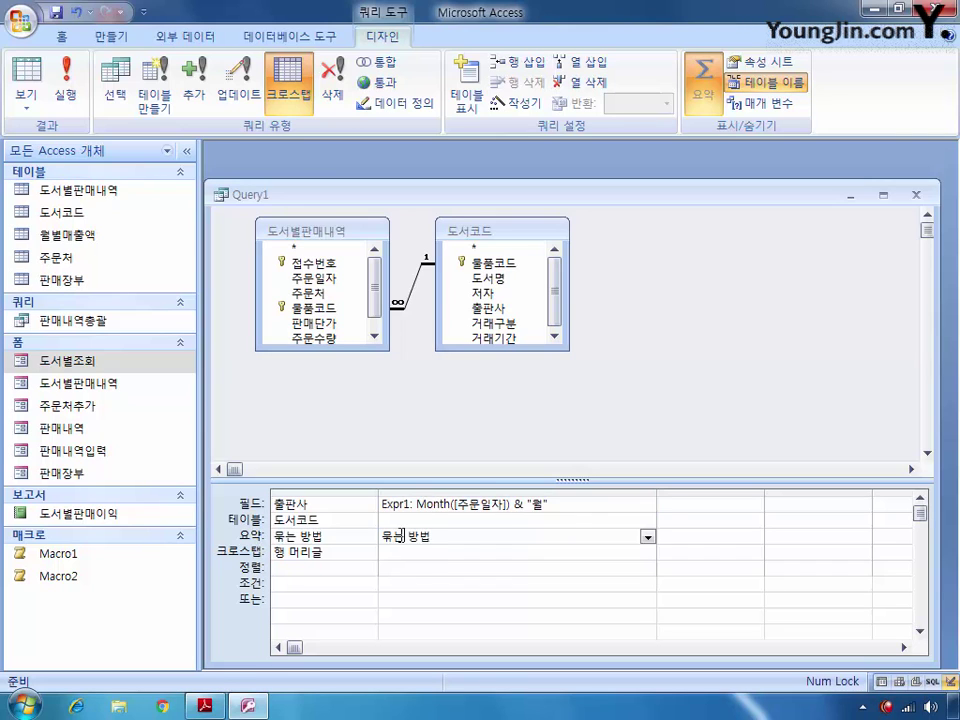
Set the crosstab role of the order-month expression column to 열 머리글
click(406, 553)
click(648, 553)
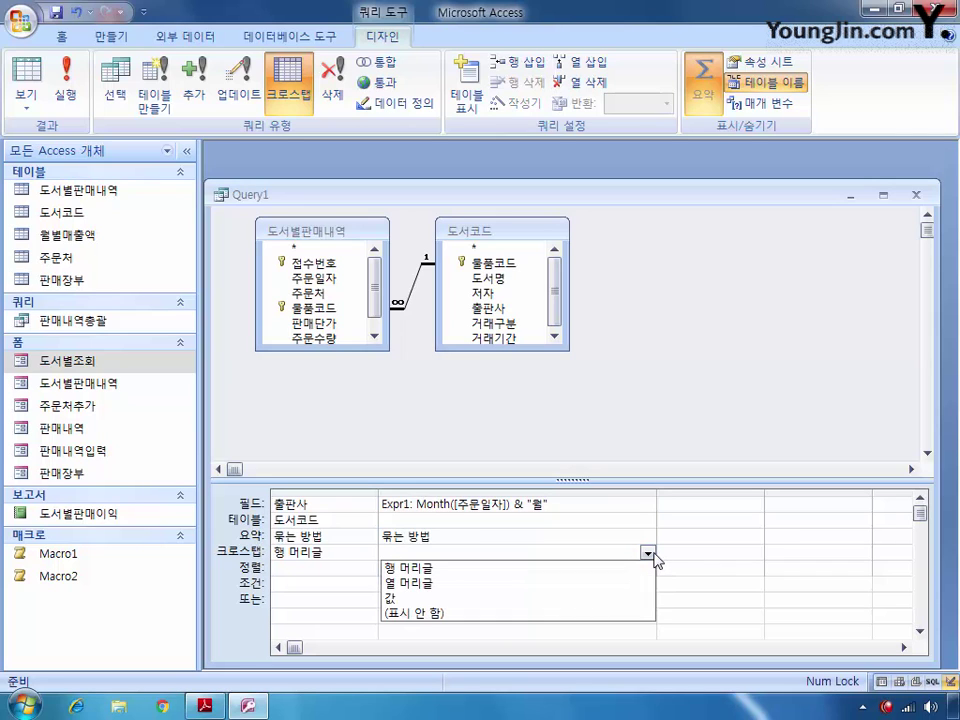
click(600, 582)
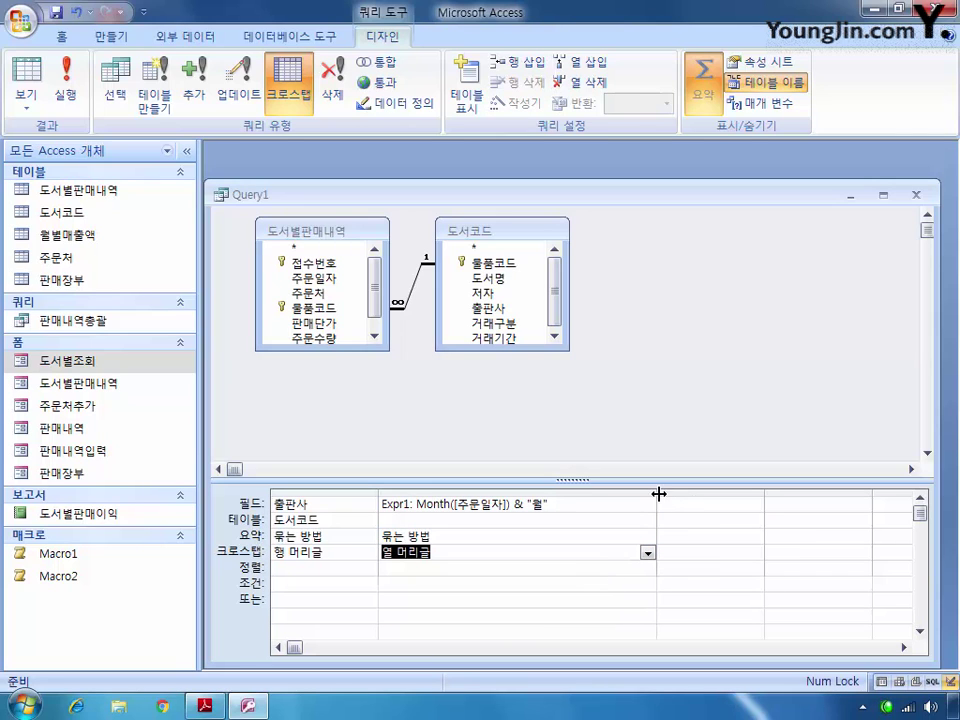
Enter the field expression 합계: Sum([주문건수]) in the third query column
click(602, 504)
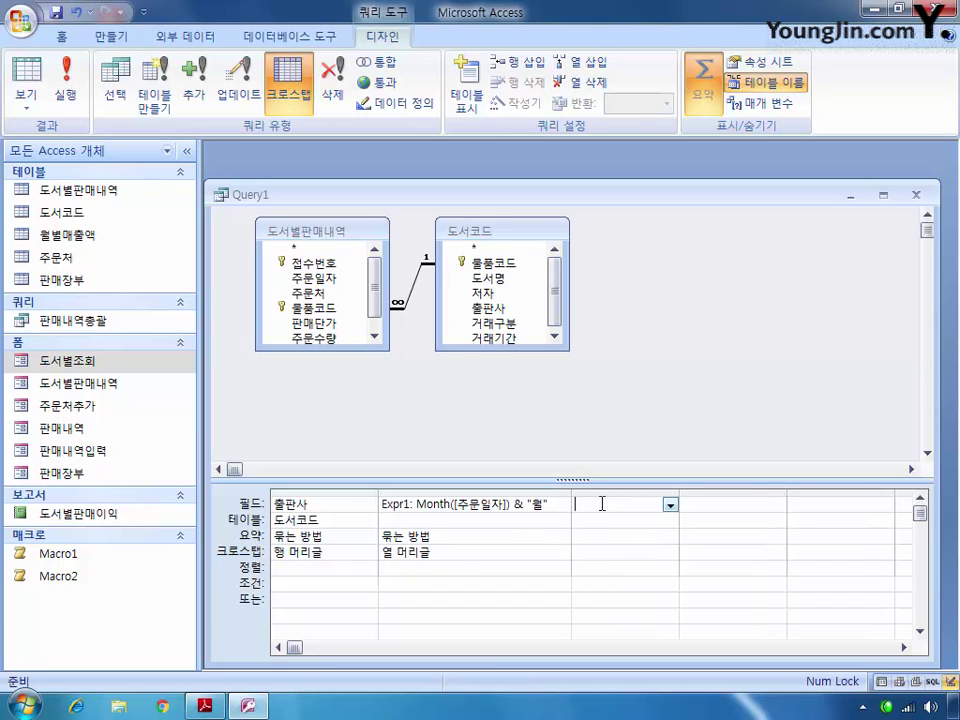
text(합계:Sum)
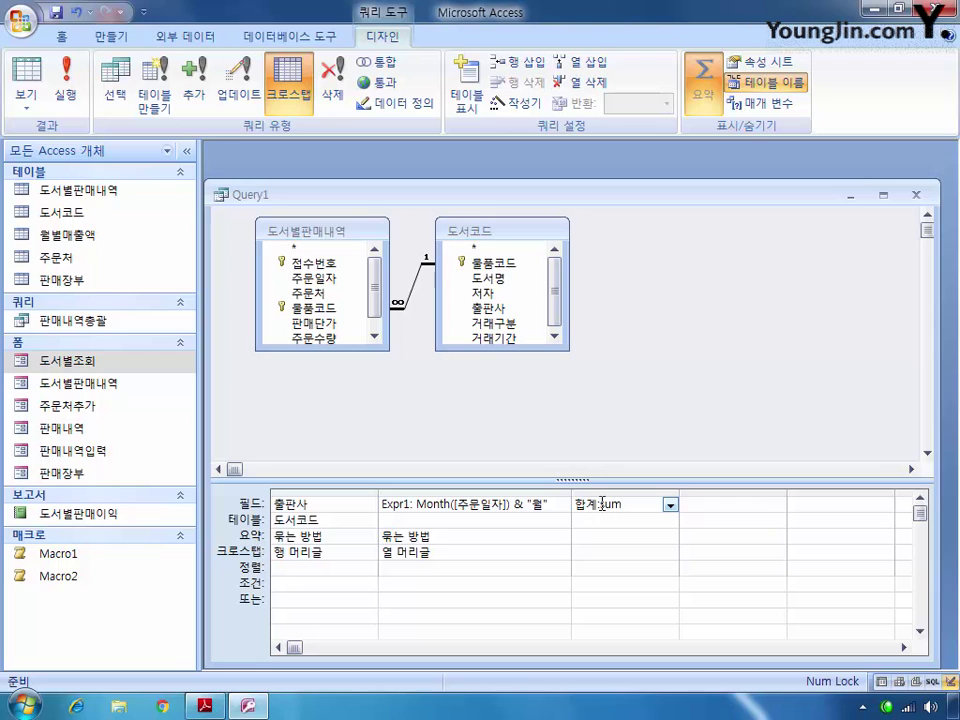
text(()
text([)
text(주문건수)
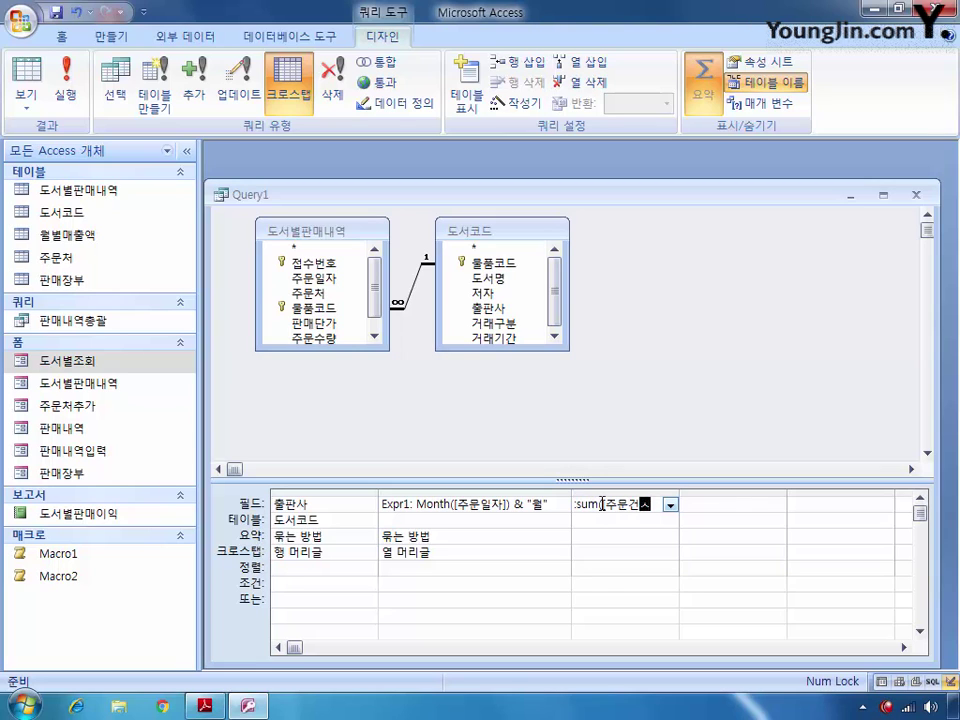
text(])
Set the 합계 column's summary method to 식 and its crosstab role to 행 머리글
click(625, 537)
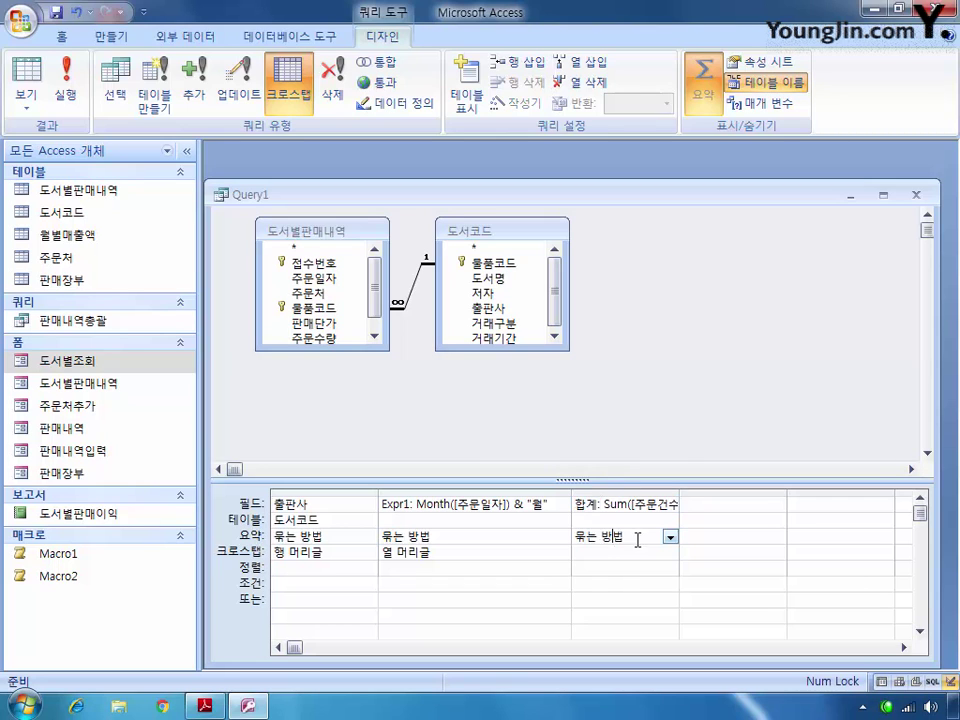
click(670, 537)
click(647, 506)
click(608, 553)
click(668, 554)
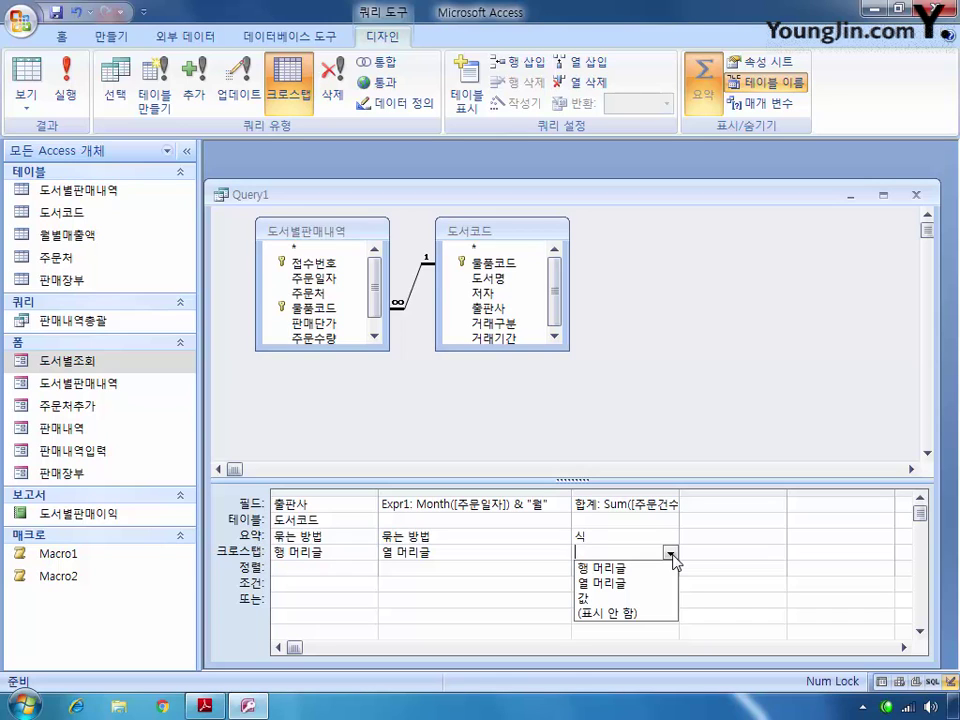
click(640, 567)
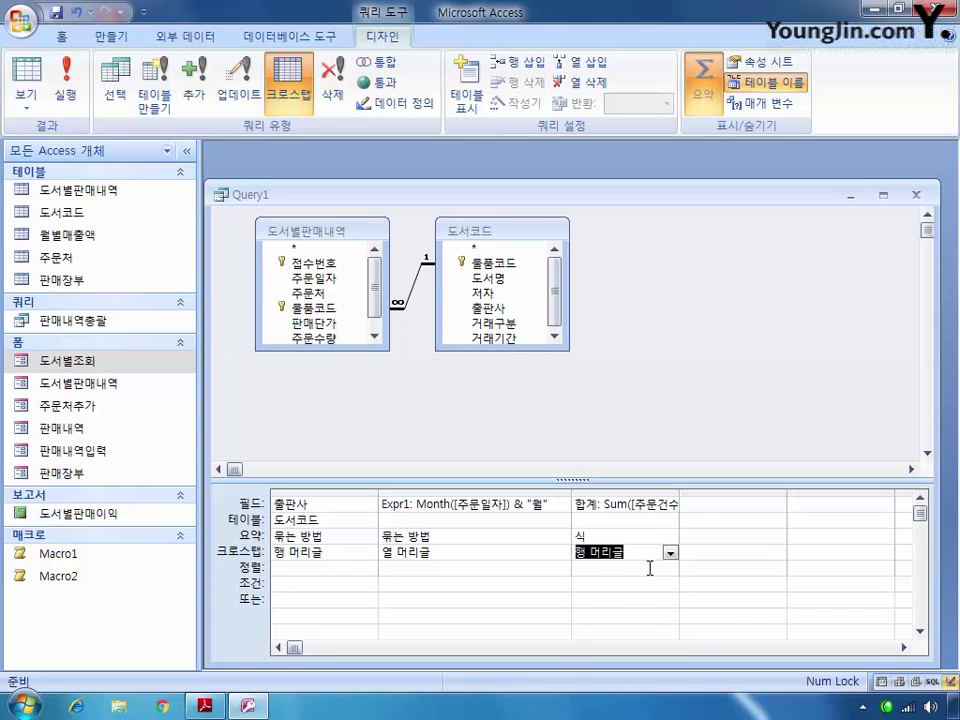
Enter the field 주문건수: 접수번호 in the fourth query column, with 도서별판매내역 as its table
click(722, 505)
text(총)
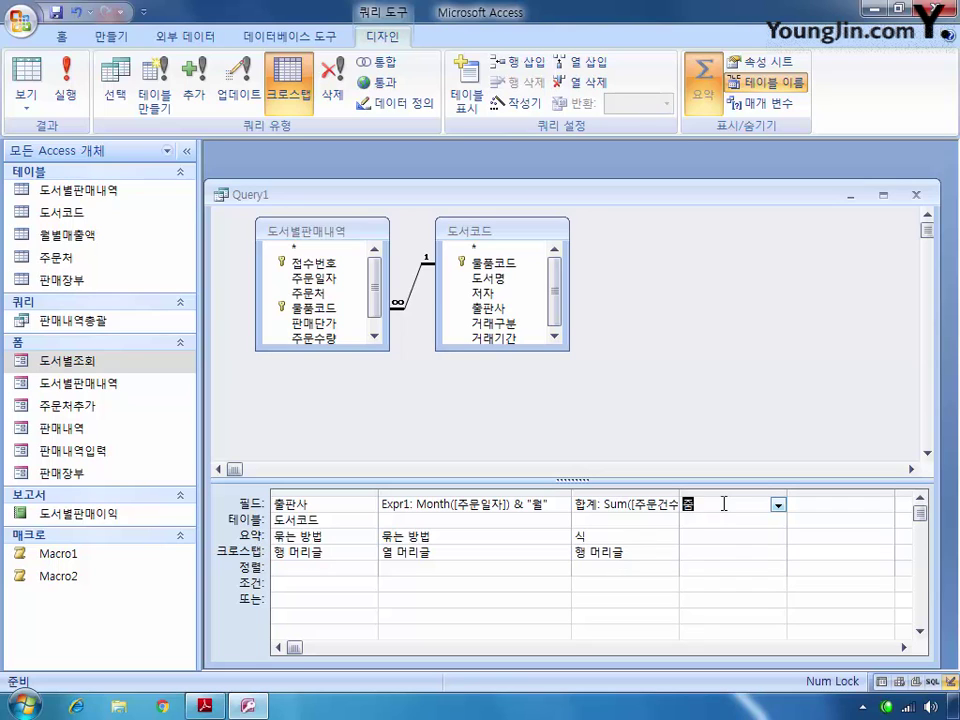
text(문건수접)
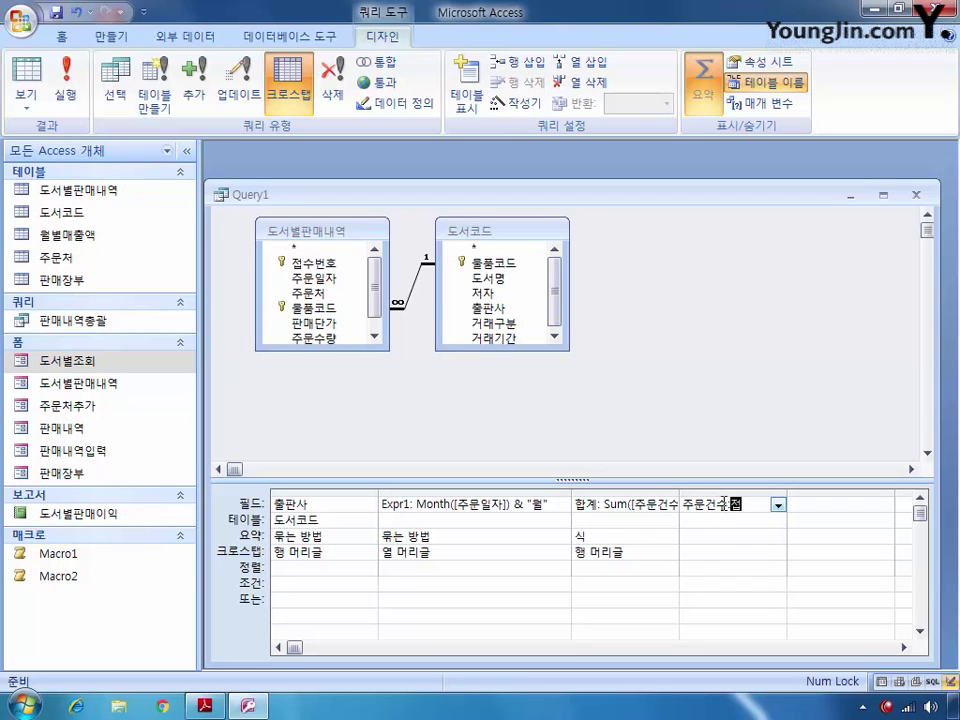
text(수번호)
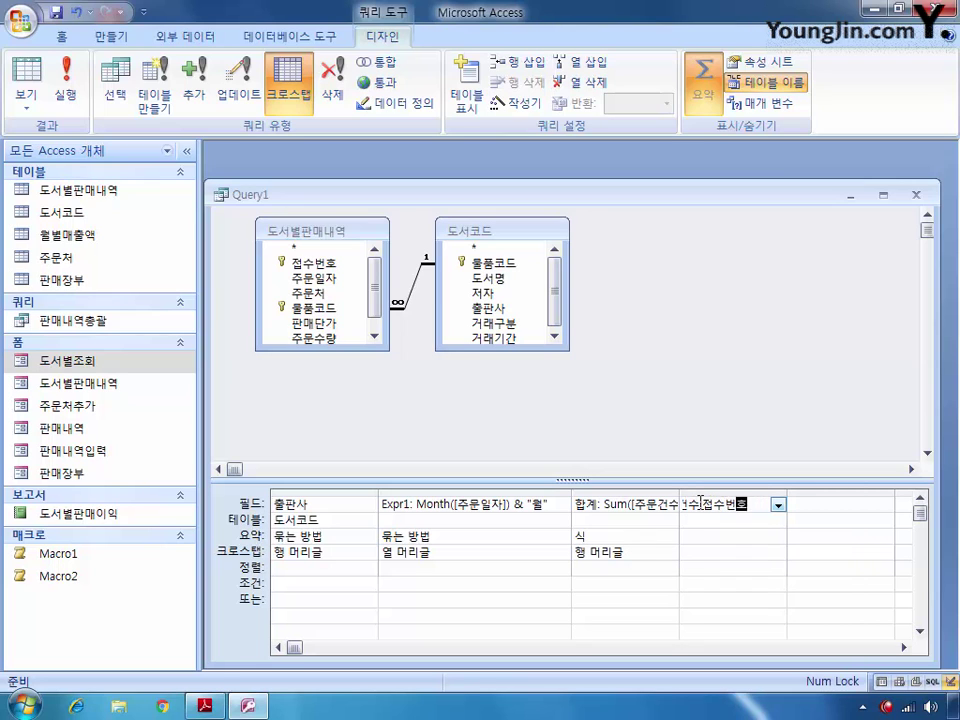
click(697, 521)
click(778, 521)
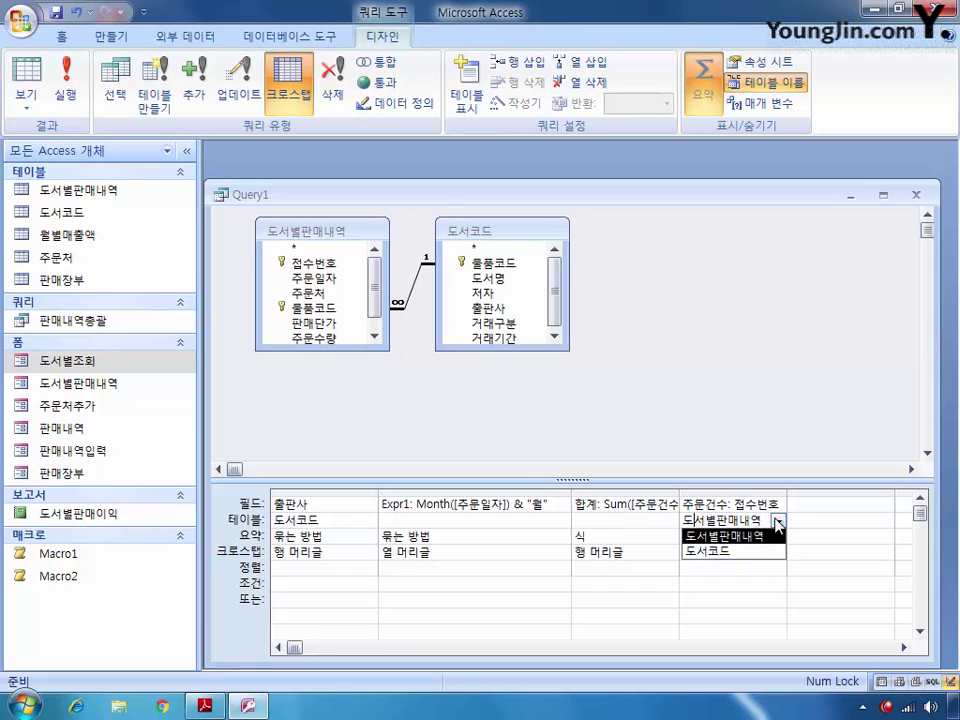
click(735, 505)
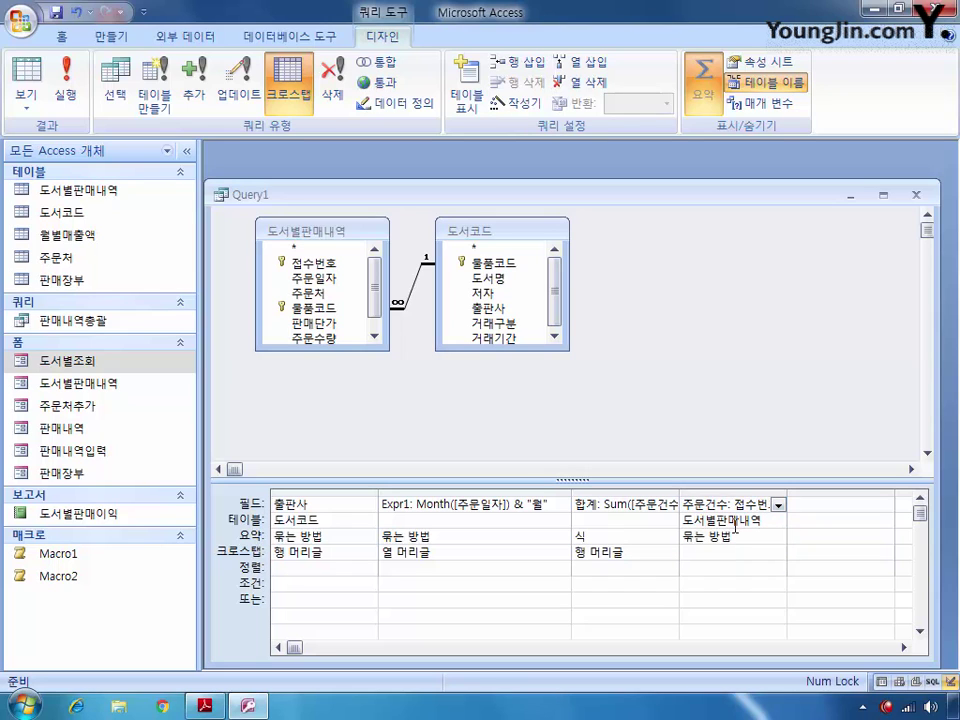
Set the 주문건수 column's summary method to 개수 and its crosstab role to 값
click(735, 536)
click(777, 537)
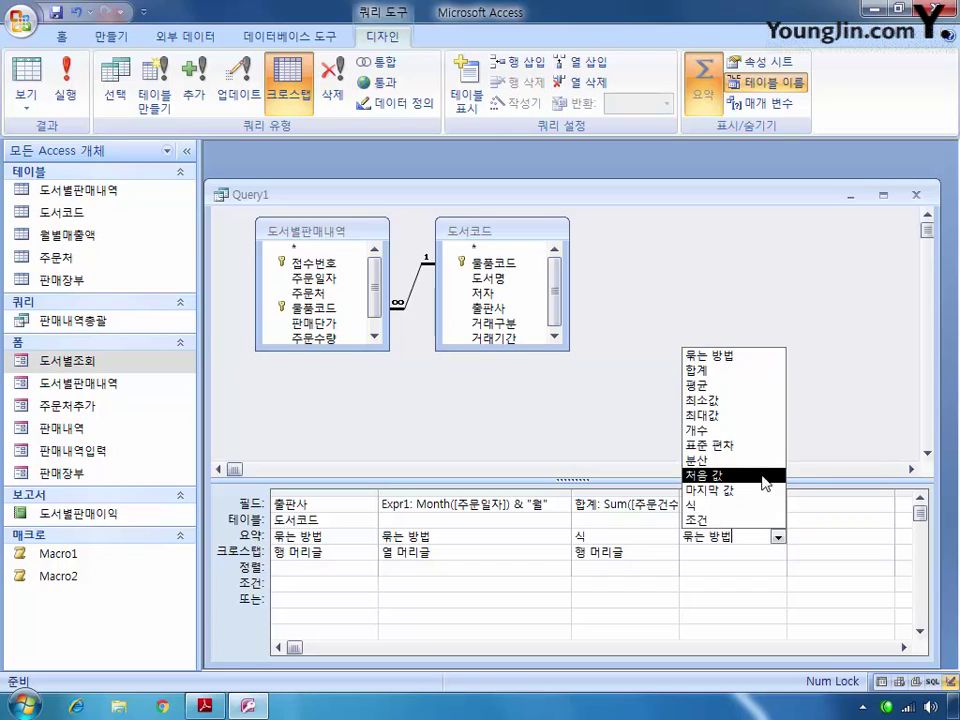
click(750, 430)
click(718, 552)
click(778, 552)
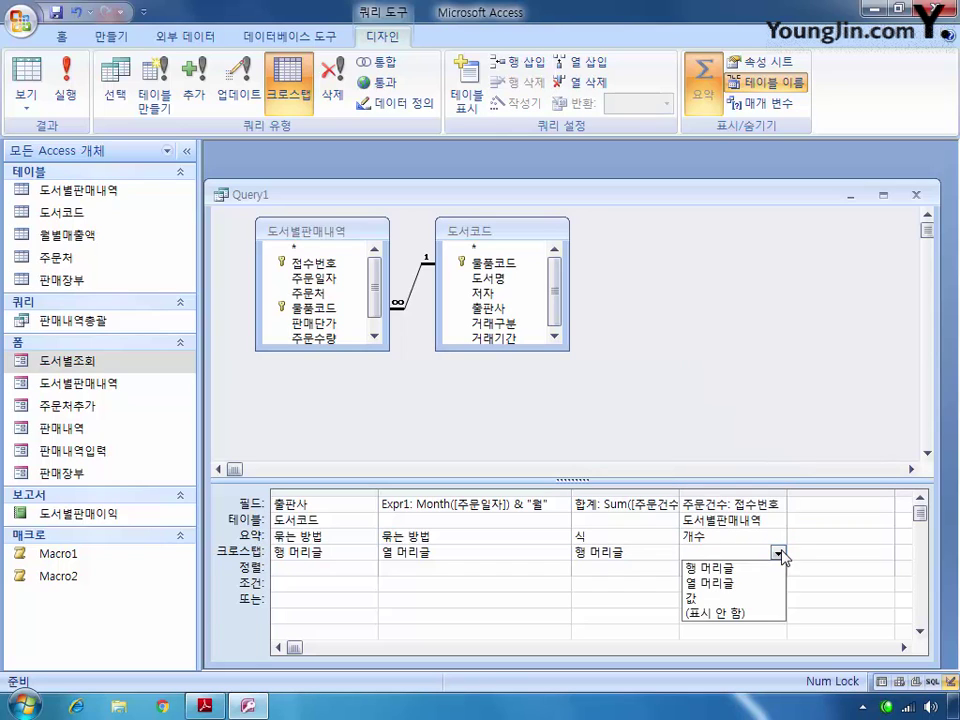
click(718, 597)
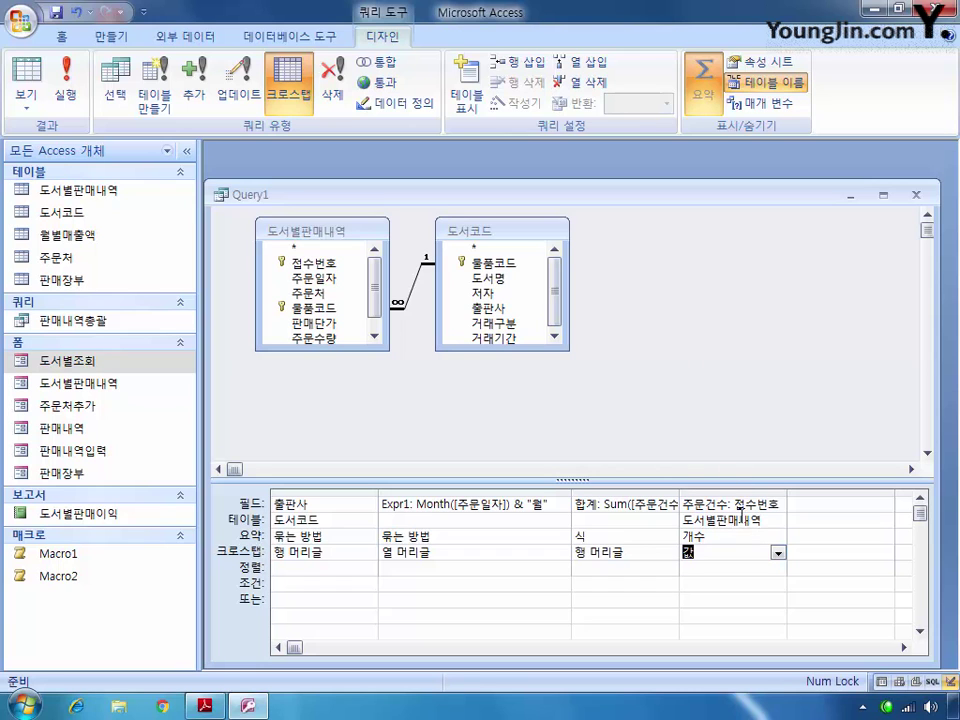
Close the crosstab query and save it as 물품코드별월별주문건수
click(915, 194)
click(374, 397)
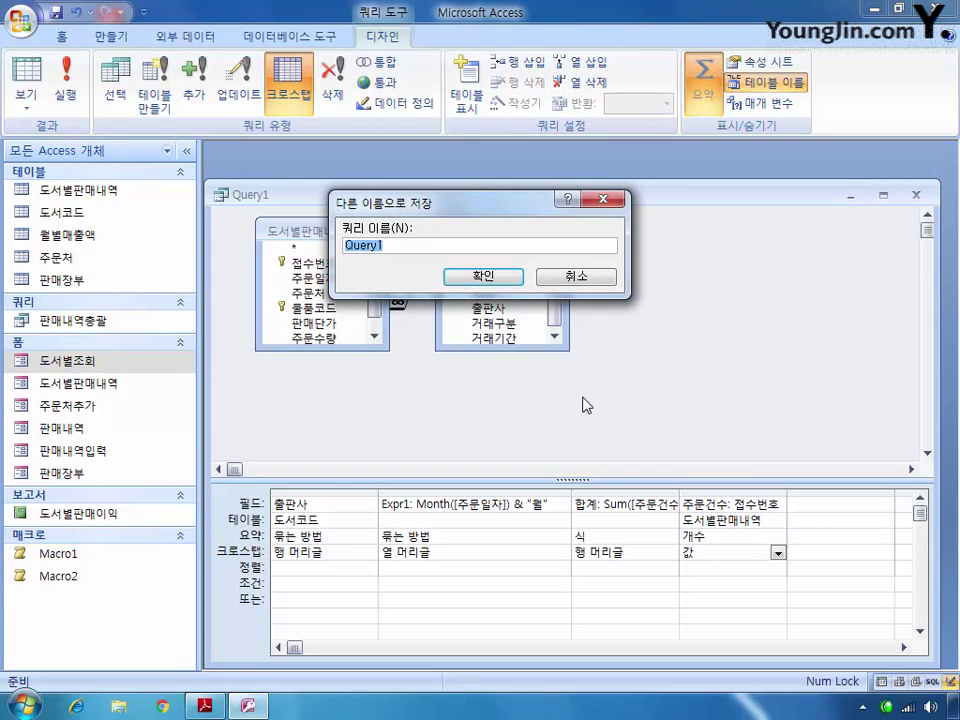
text(물ㅍ)
text(코드별월별주무)
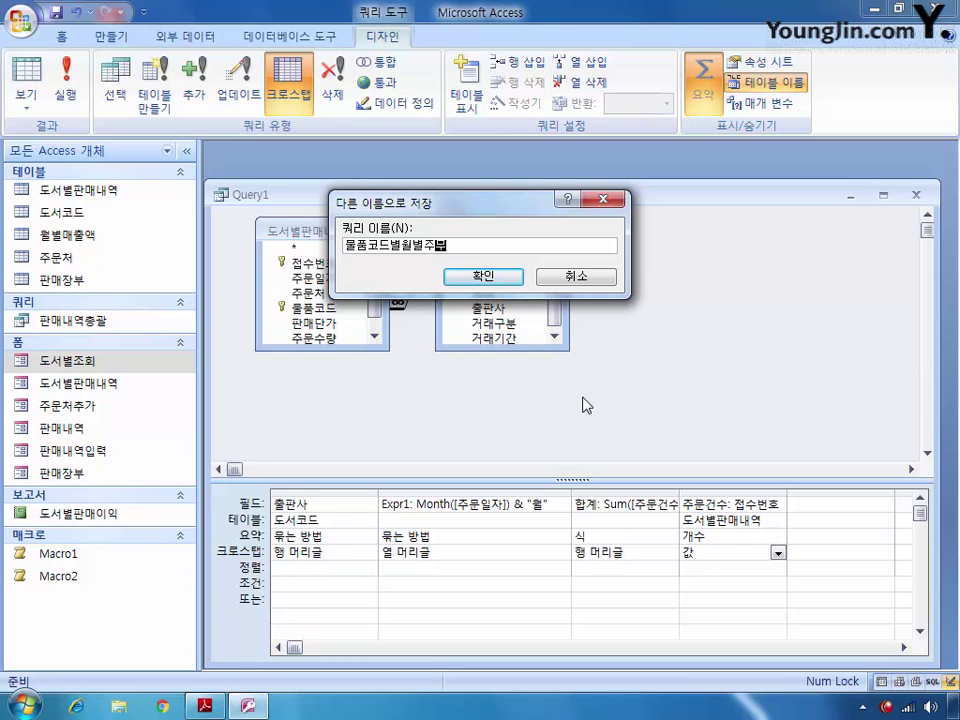
text(건수)
key(Return)
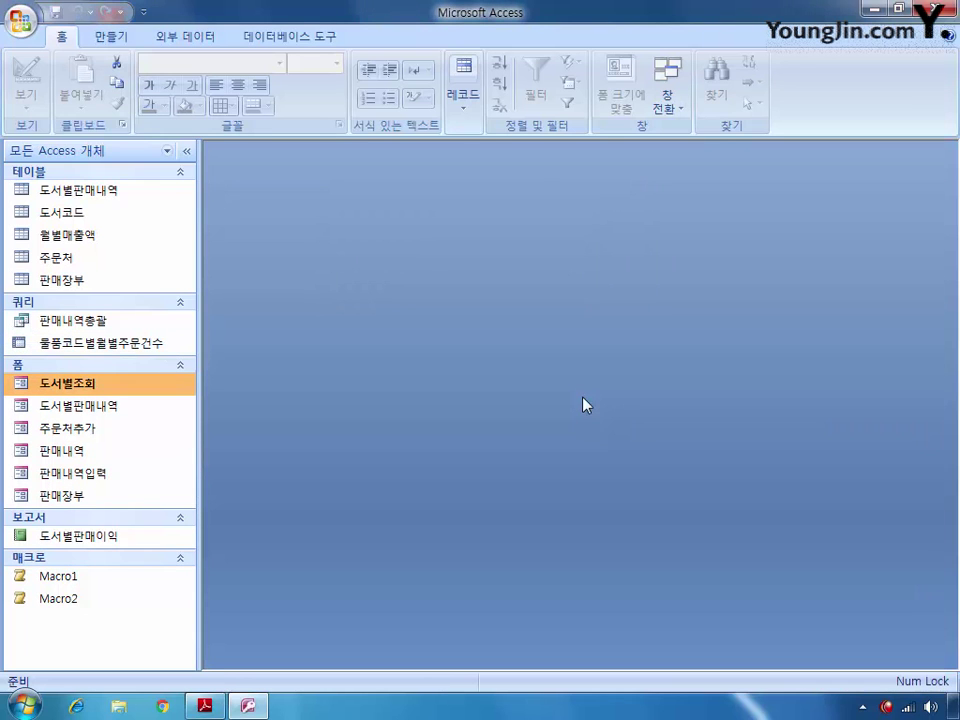
Create a new query in design view with the 도서코드 table
click(111, 36)
click(820, 88)
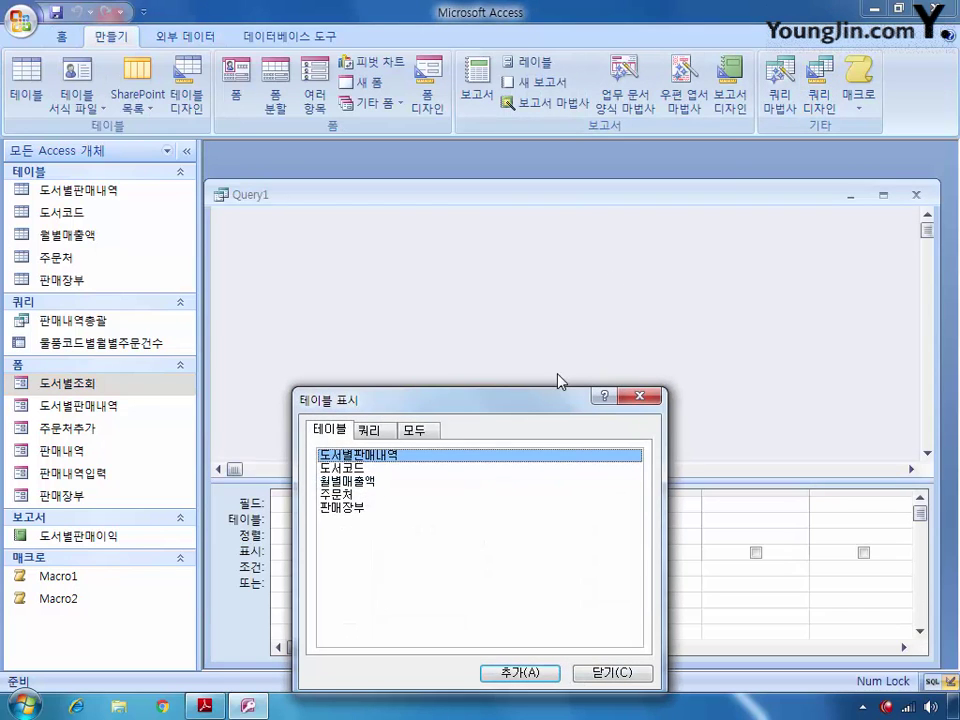
double_click(340, 467)
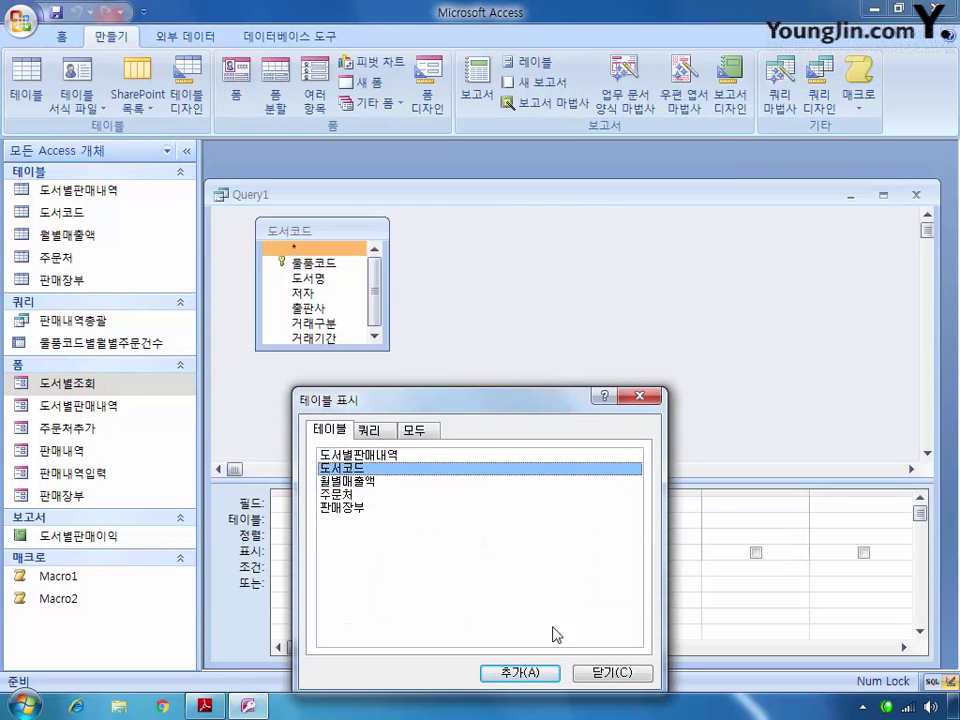
click(614, 673)
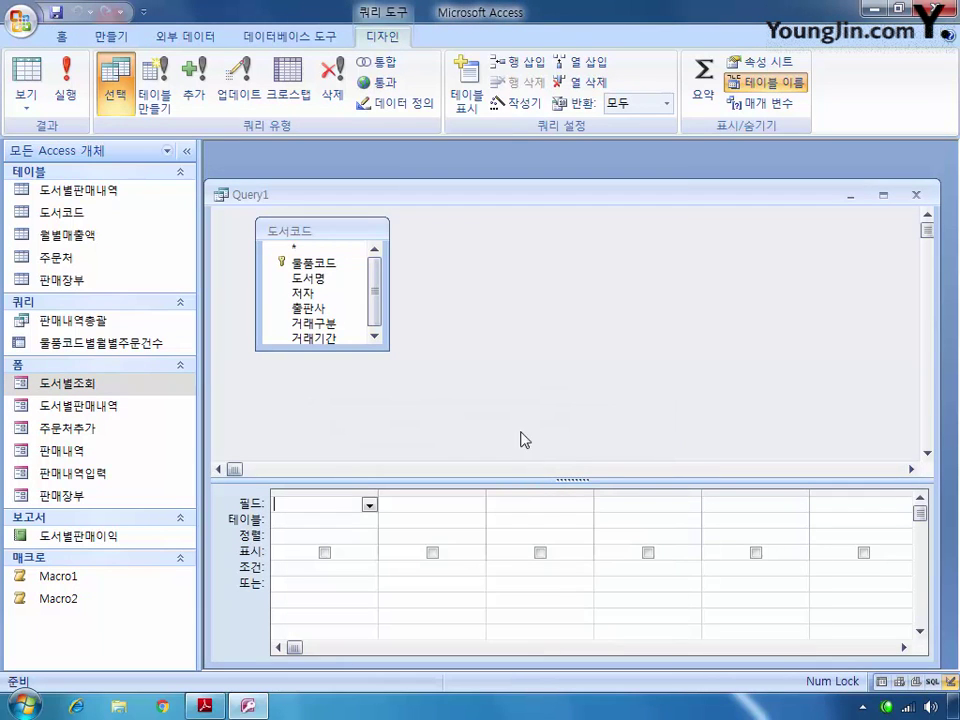
Add the 도서명, 저자 and 출판사 fields of 도서코드 to the query grid
double_click(308, 279)
click(306, 310)
double_click(302, 293)
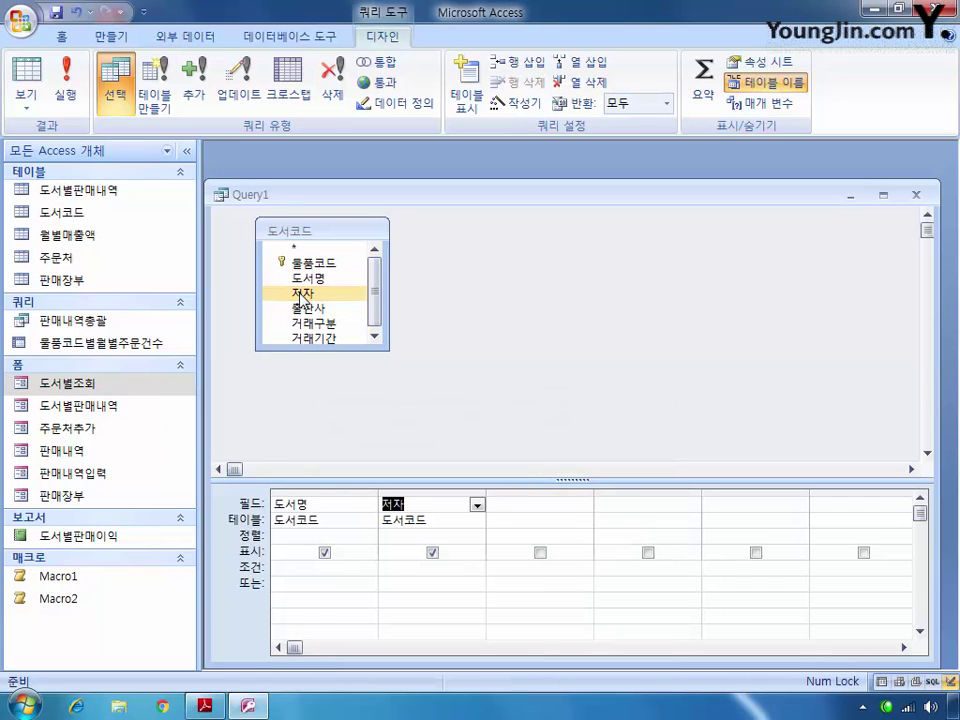
double_click(316, 309)
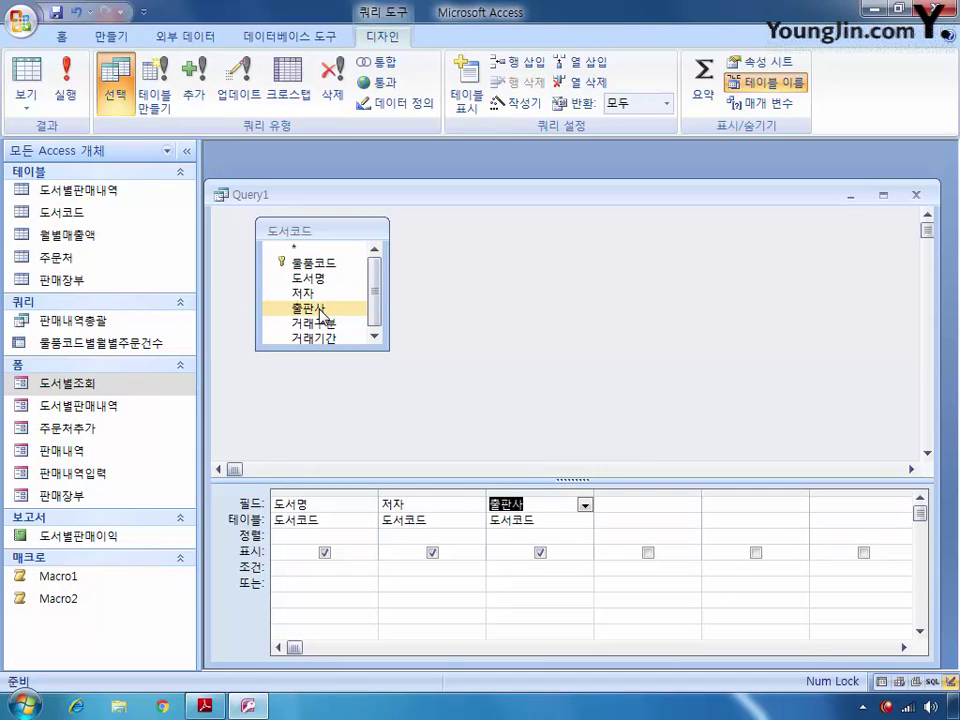
Enter the expression left([물품코드],2) in the fourth query column and hide that column from the results
click(619, 508)
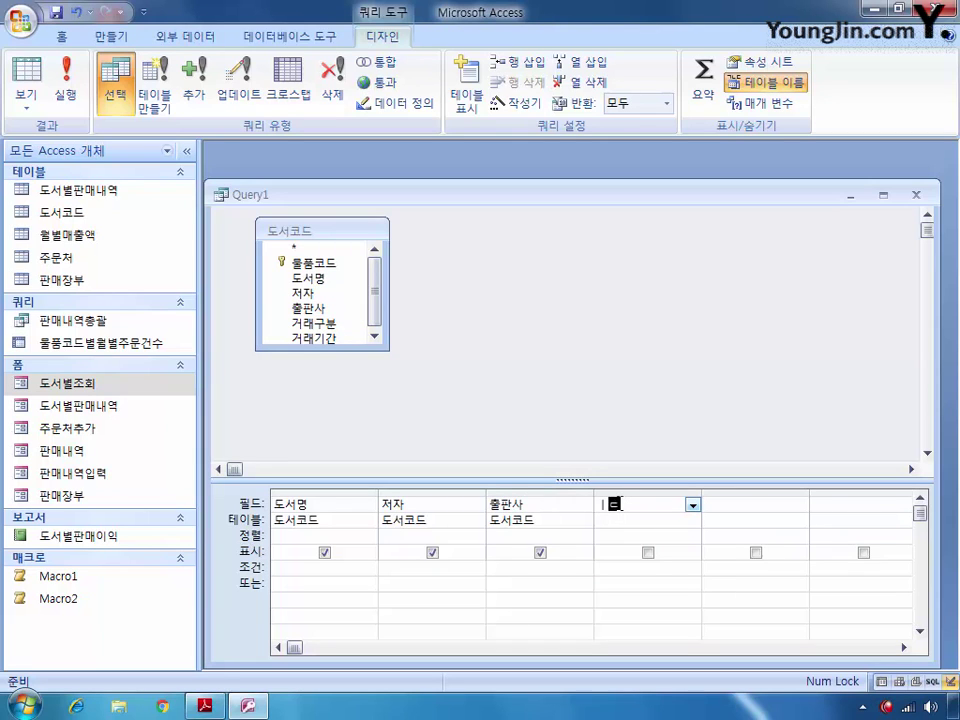
key(Hangul)
key(Hangul)
text(물품코드)
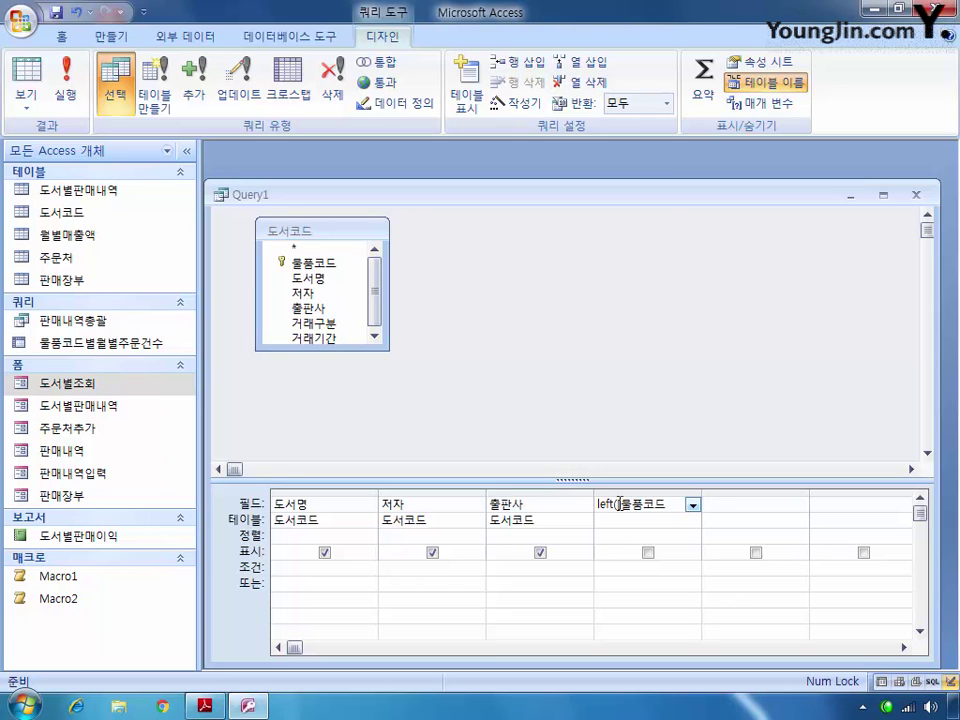
text(],2))
click(649, 556)
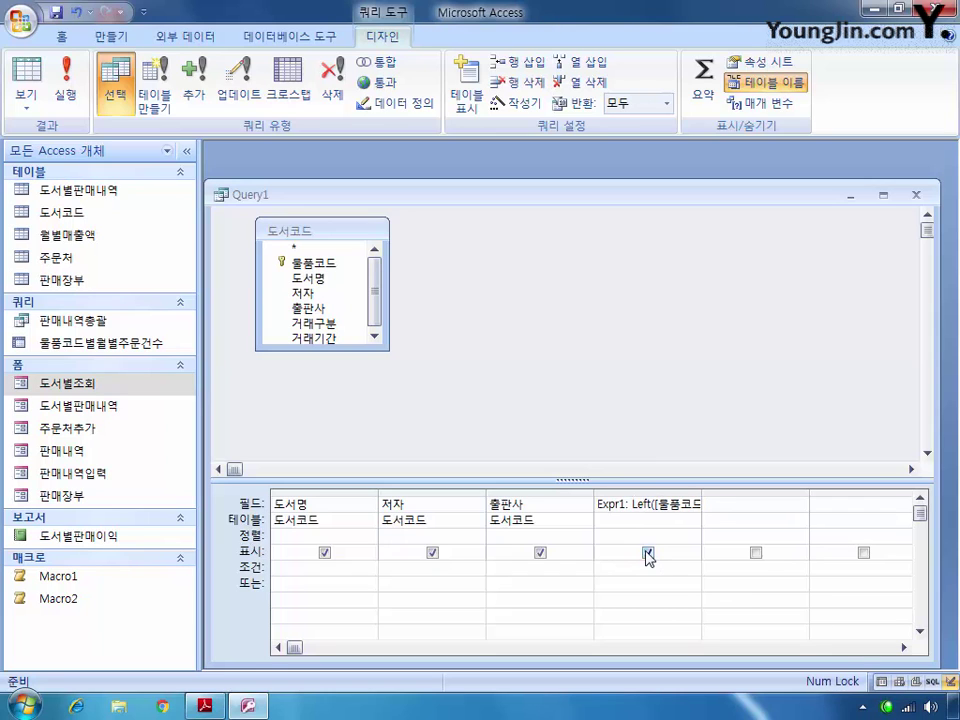
click(649, 553)
Enter the parameter criterion [물품코드의 첫 두 글자 입력] for the hidden Left expression column
click(633, 569)
text([)
text(a)
text(물)
text(품코)
text(드의 첫 두 )
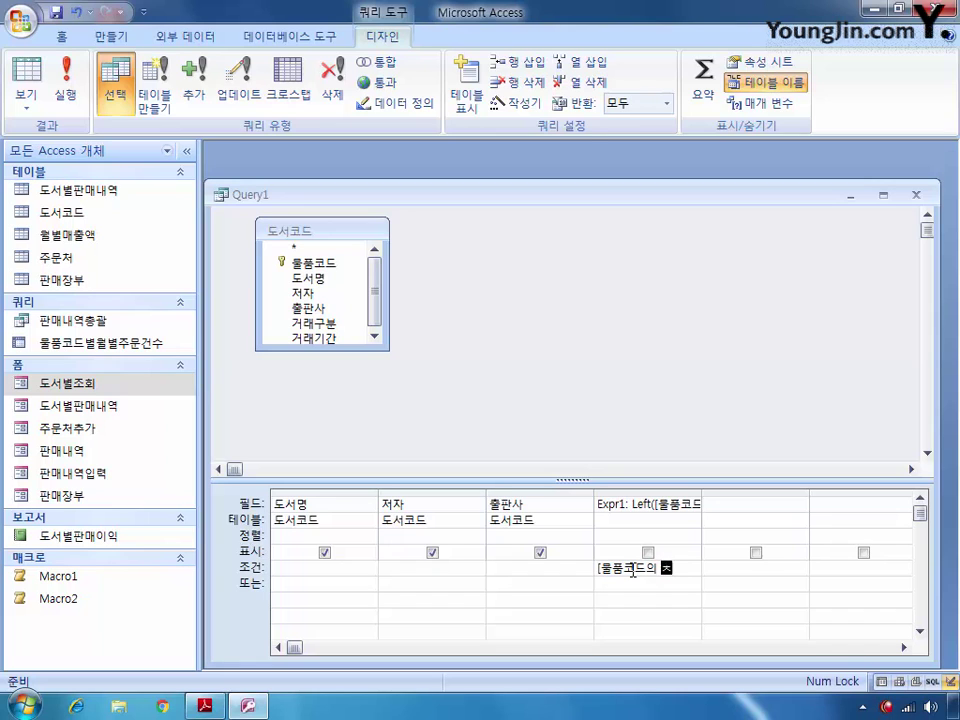
text(글자 )
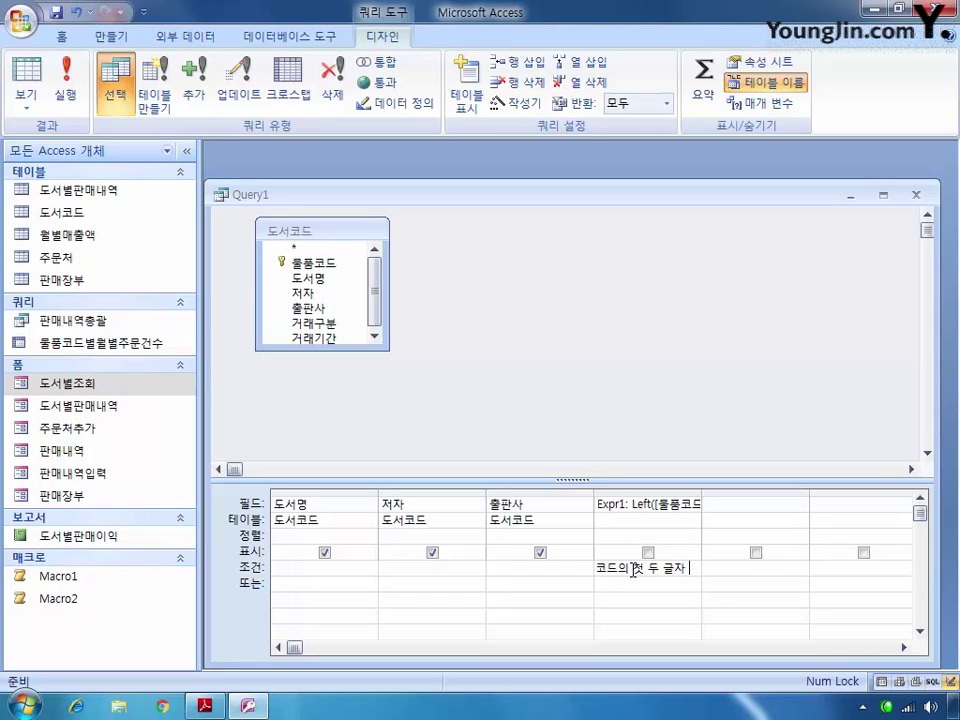
text(입력])
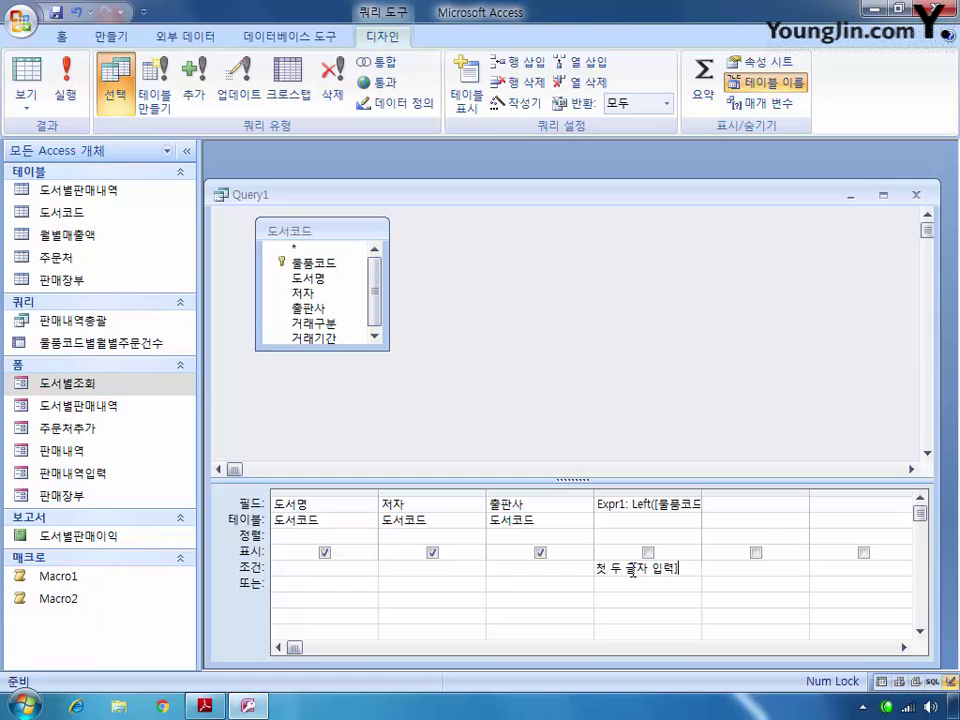
Close the parameter query and save it as 도서정보
click(916, 196)
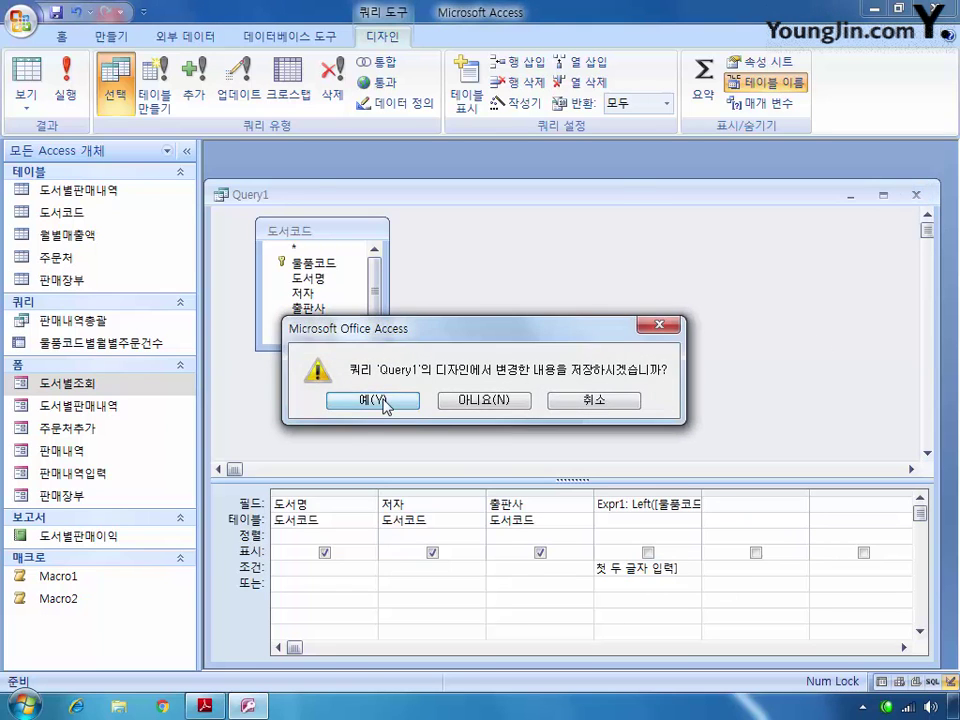
click(372, 400)
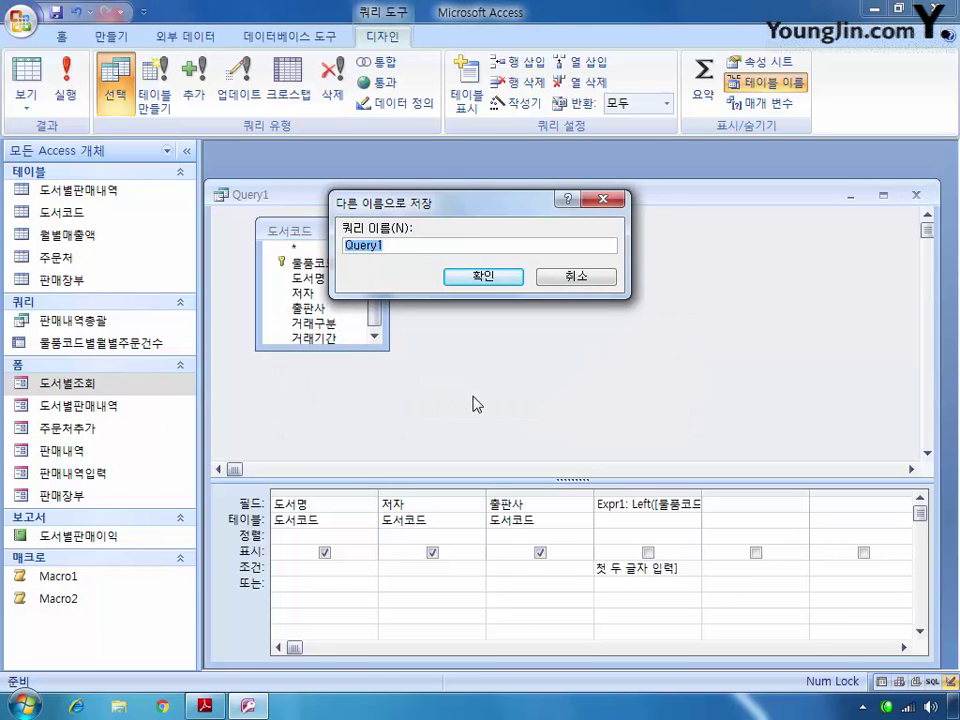
text(도서정보)
key(Return)
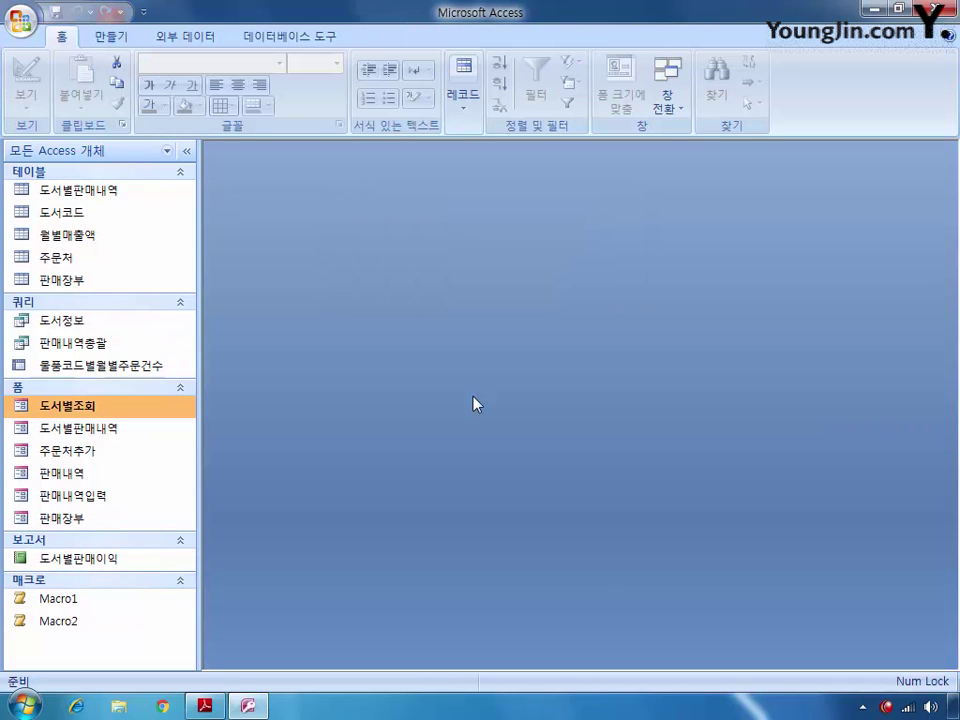
Open the 판매장부 form in design view
click(79, 519)
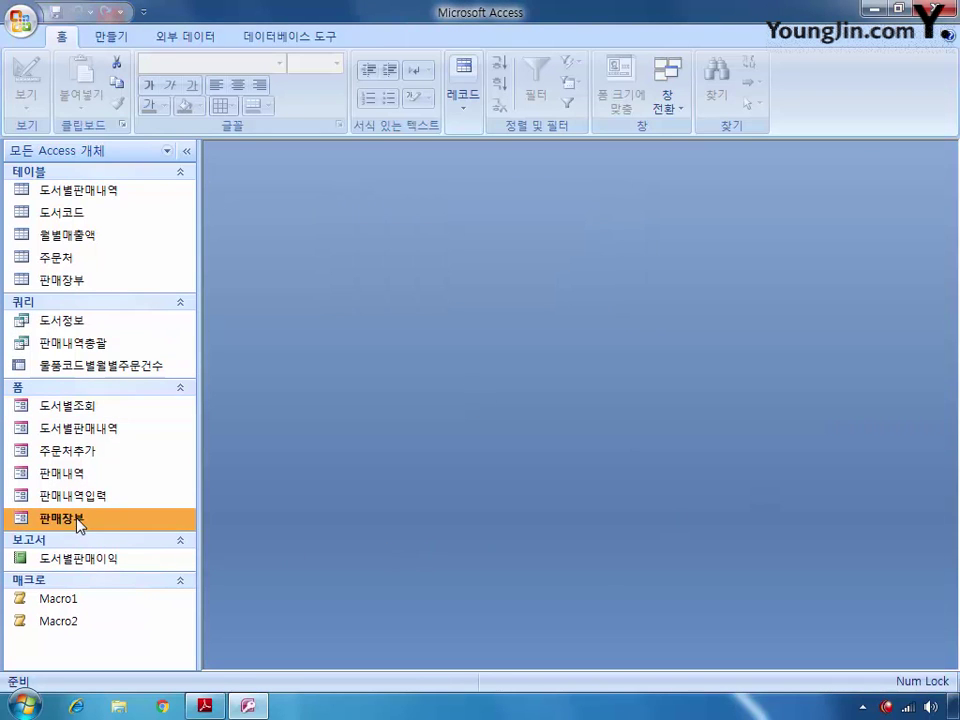
right_click(79, 519)
click(163, 329)
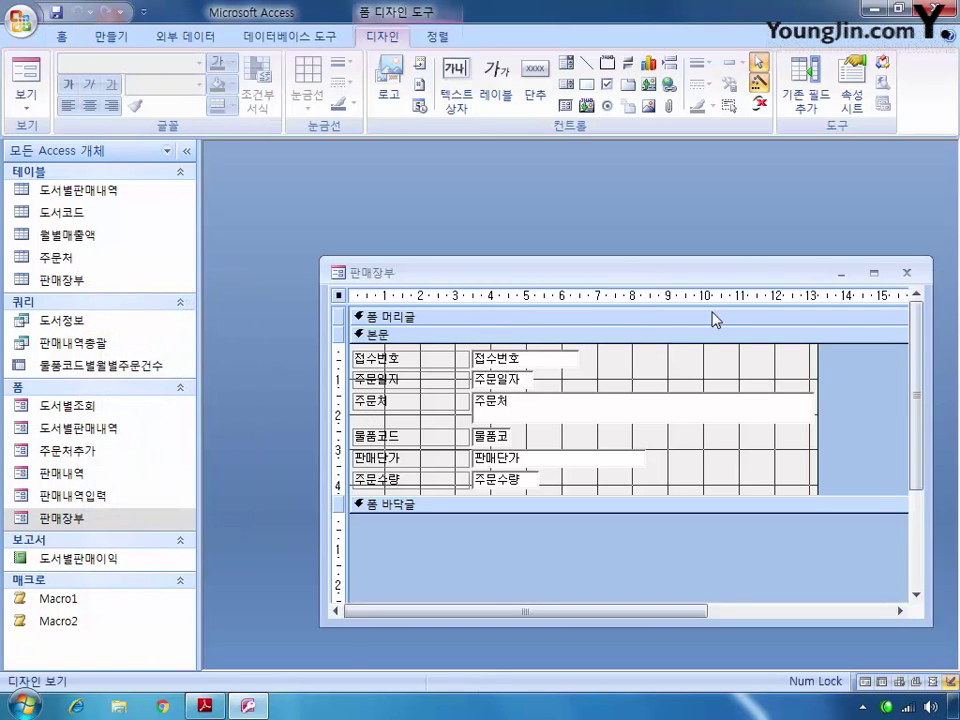
Create an event procedure for the On Click event of the txt물품코드 text box and open its code
click(852, 97)
click(737, 189)
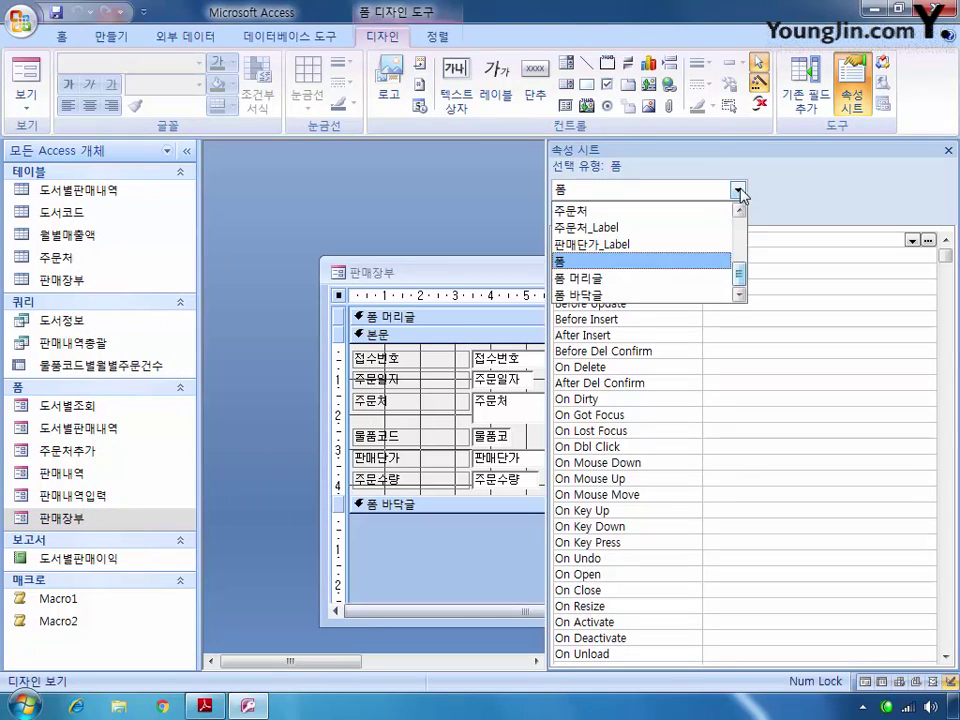
drag(739, 272, 740, 228)
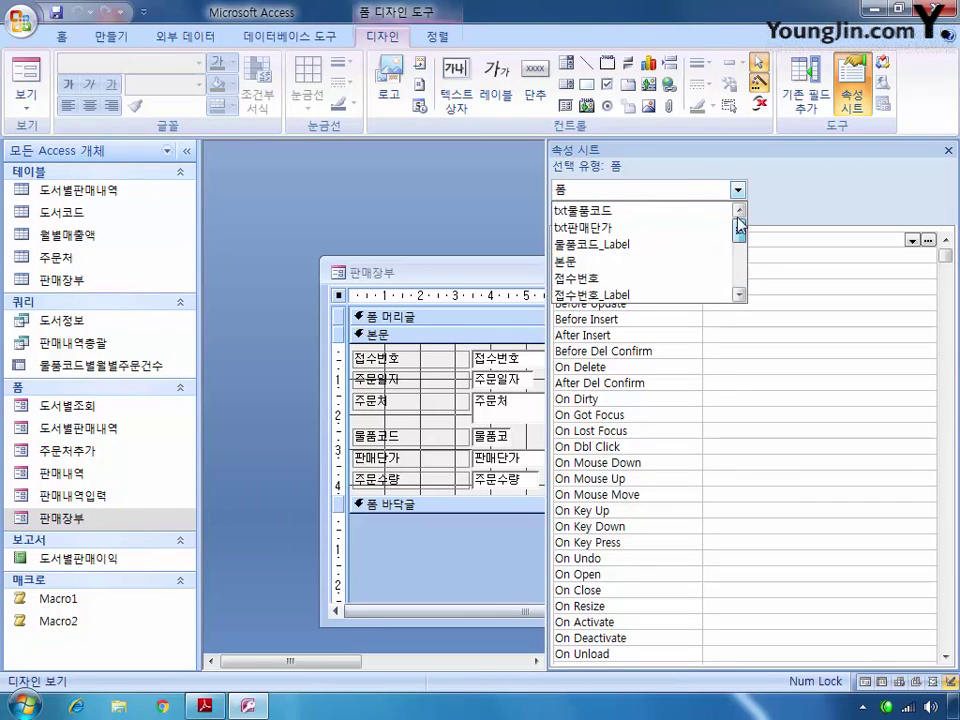
click(681, 211)
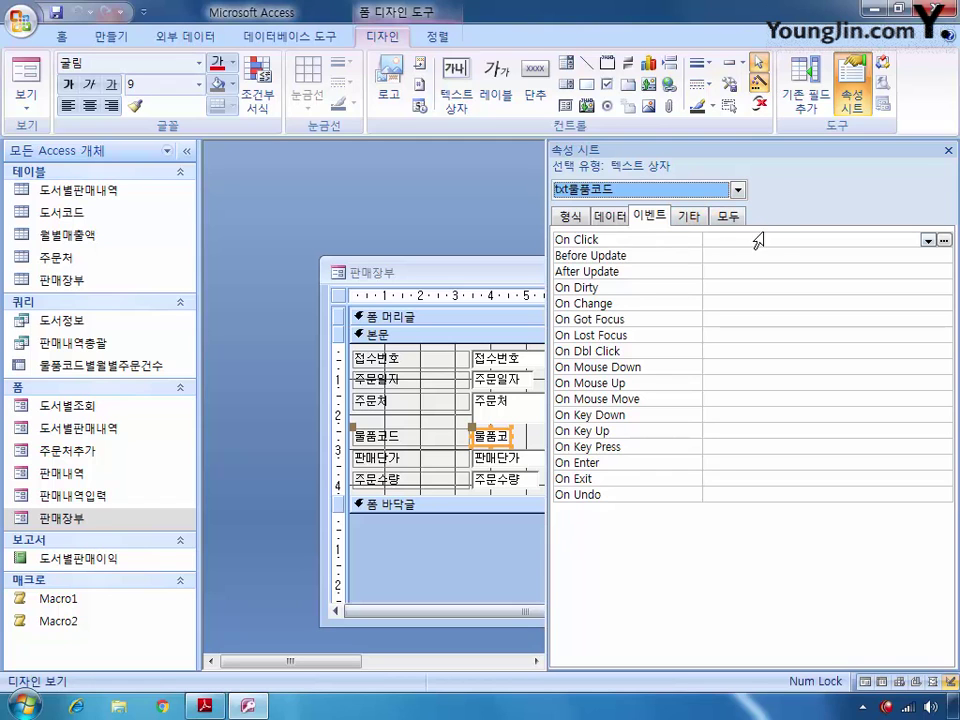
click(870, 240)
click(928, 240)
click(910, 255)
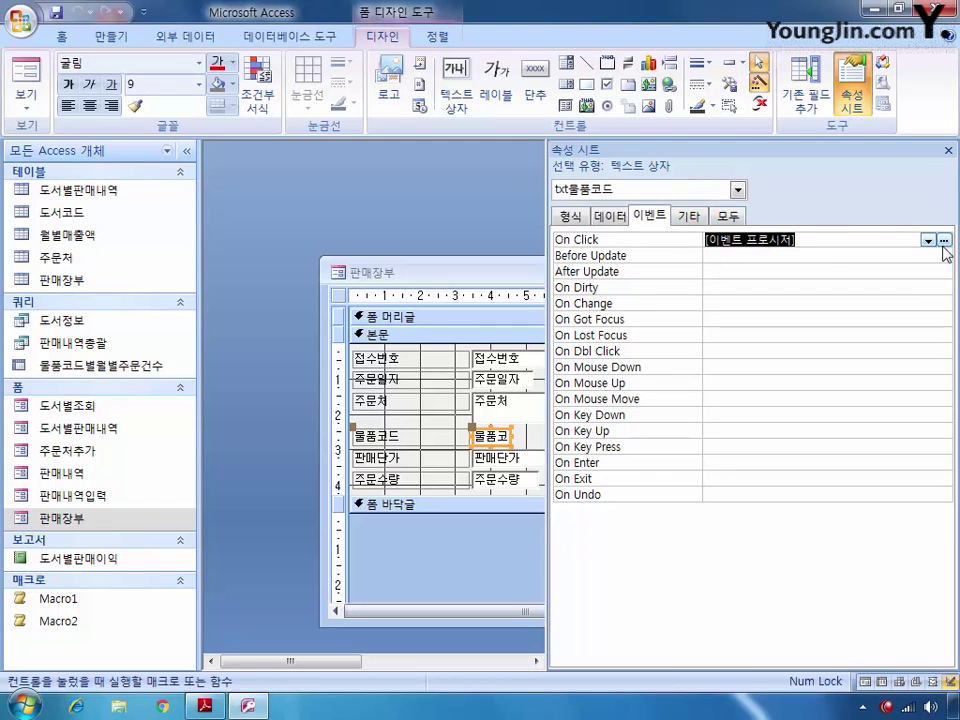
click(943, 240)
Add the statement Select Case Left([물품코드], 2) to the txt물품코드_Click procedure
key(Return)
key(Return)
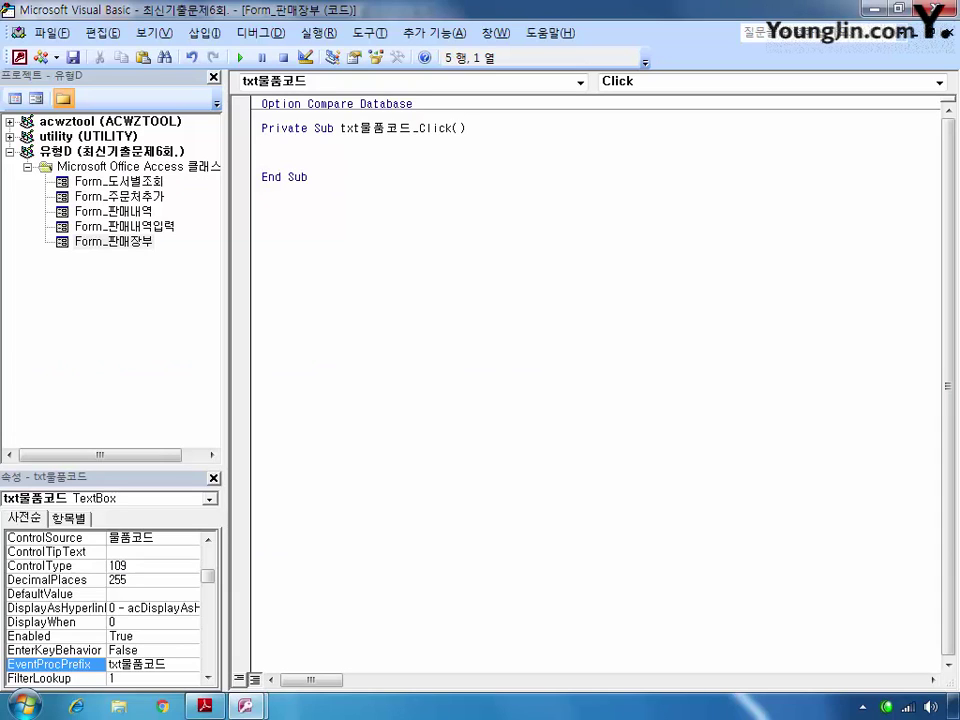
text(select case)
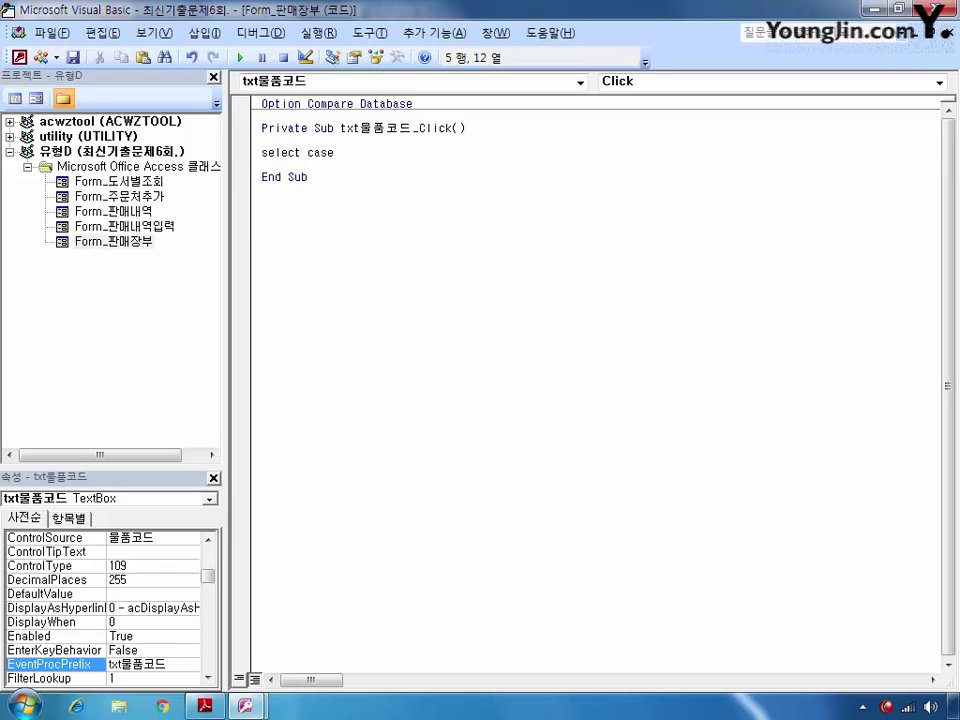
text( left([a)
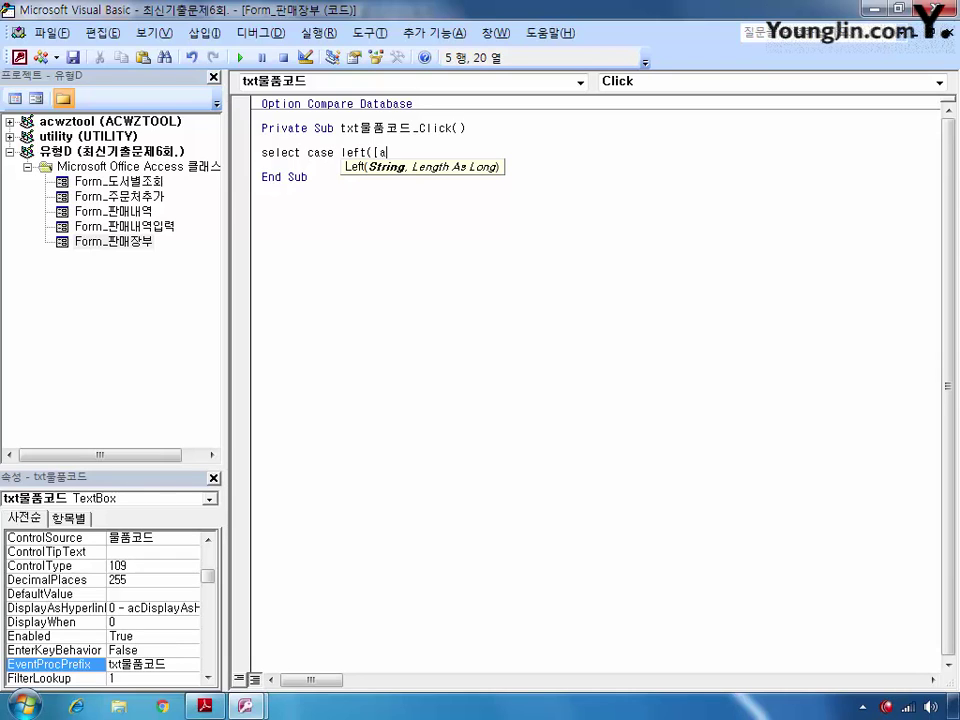
key(BackSpace)
key(Hangul)
text(물품ㅋ)
text(ㅗ드])
text(,2))
key(Return)
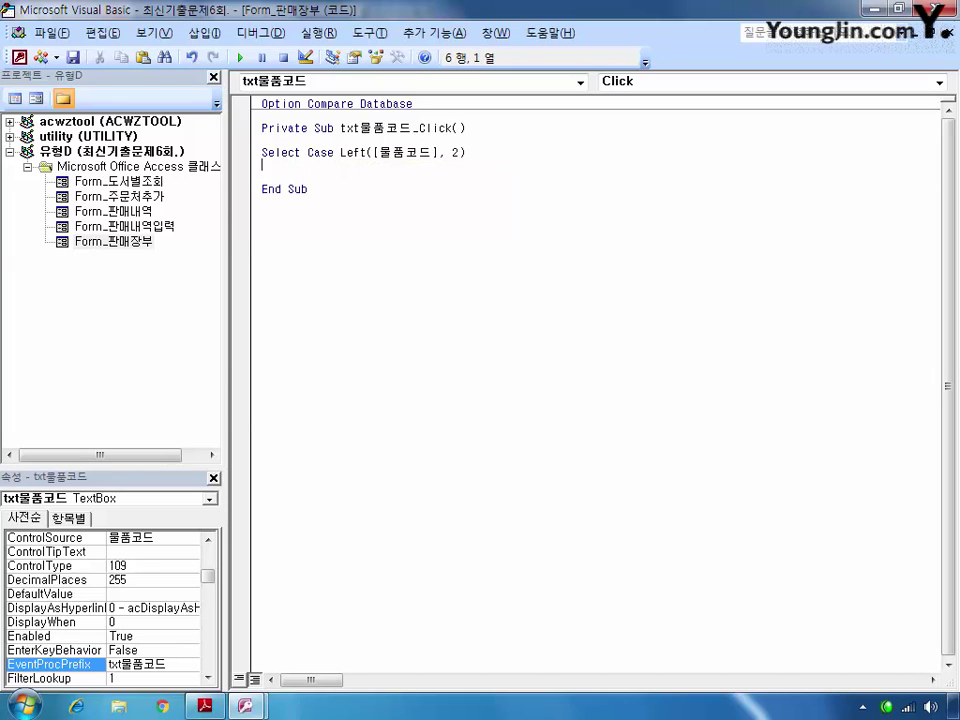
Add the branch Case "11" under the Select Case statement
text(ㅊㅁㄴ)
key(BackSpace)
key(BackSpace)
key(BackSpace)
text(case "11")
key(Return)
Enter the assignment txt판매단가 = 판매단가 + 판매단가 * 0.1 under Case "11"
text(ㅌ)
key(BackSpace)
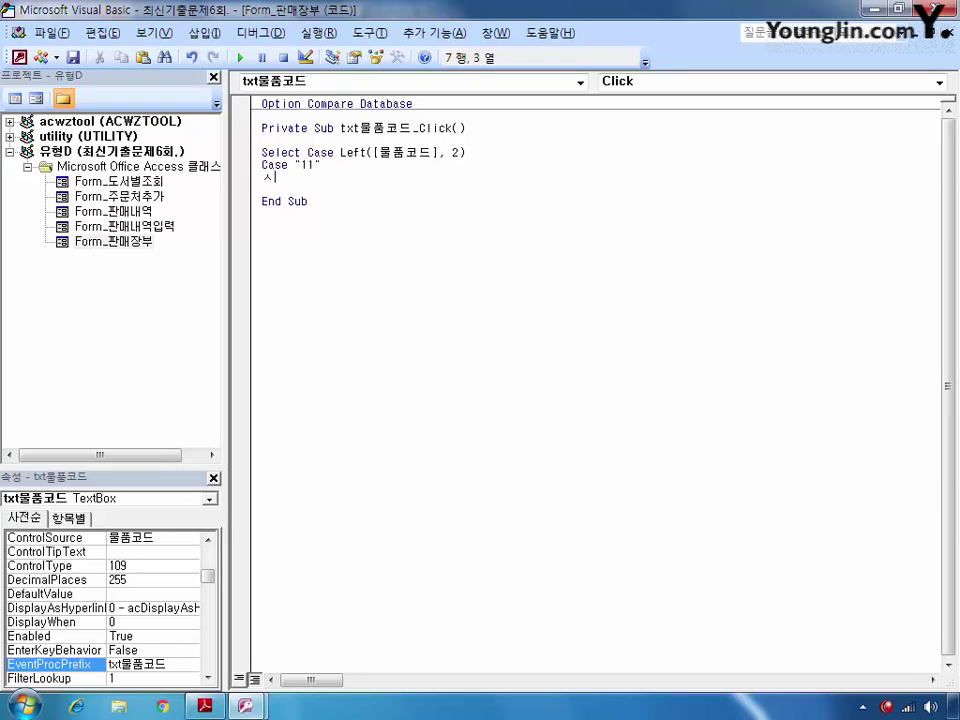
key(Hangul)
text(txt)
key(Hangul)
text(판매단가 =)
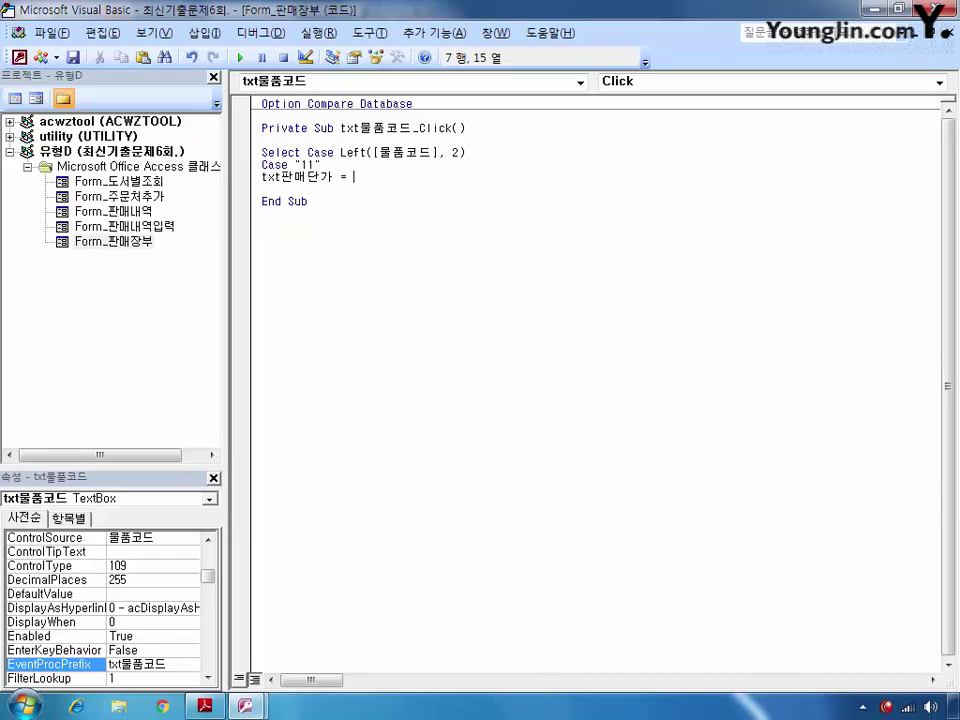
key(BackSpace)
text(판매단가 )
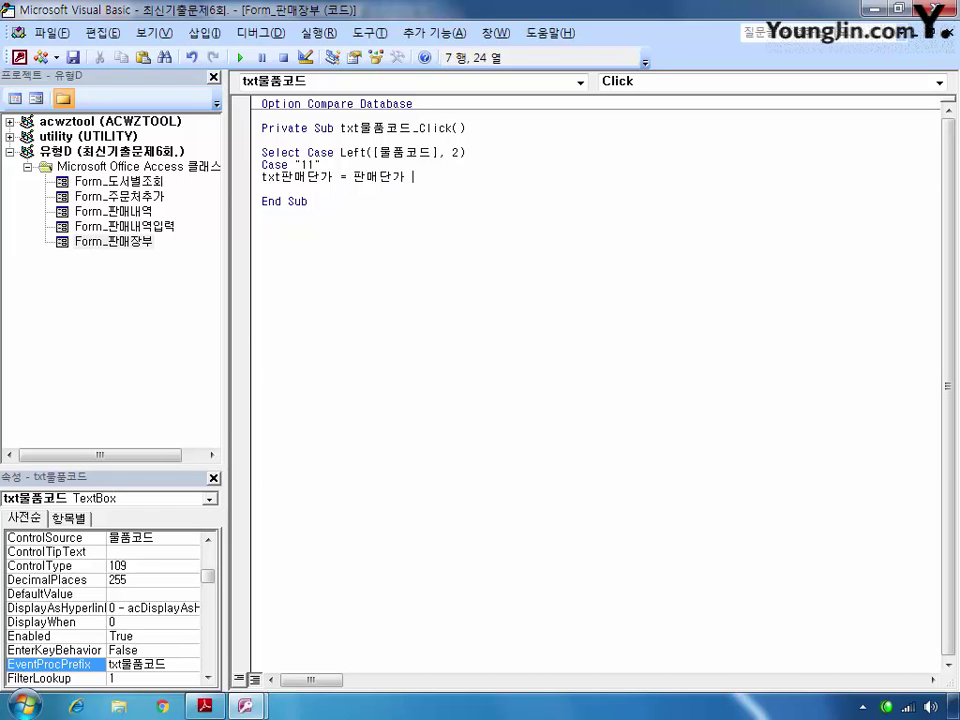
text(+ 판매단가 +)
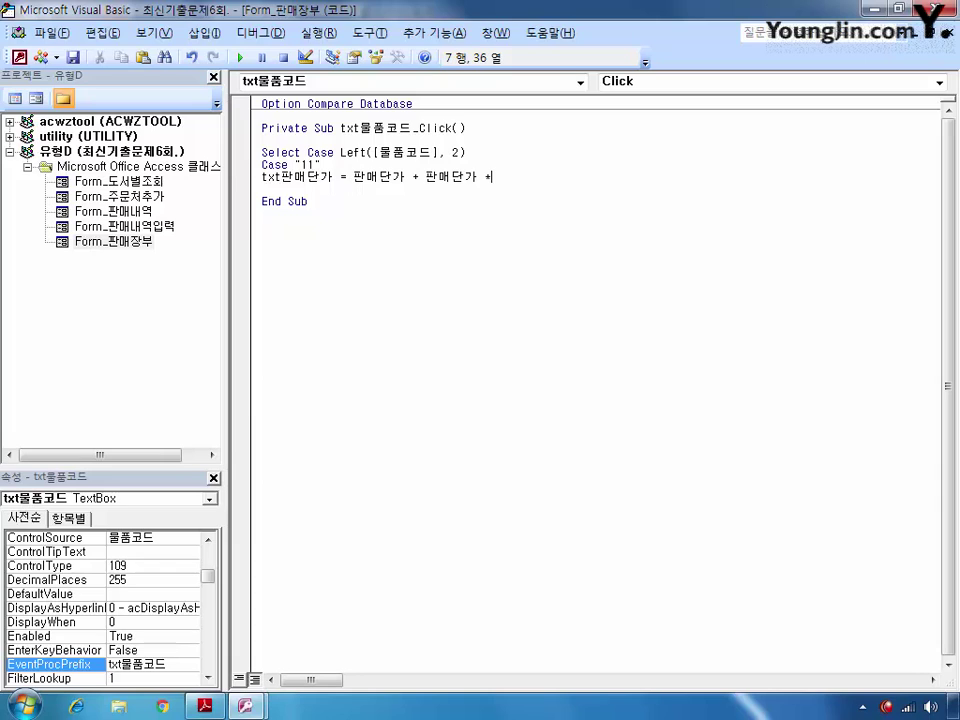
text( 0.1)
Copy the two-line Case "11" block and paste six copies below it, separated by blank lines
drag(530, 177, 262, 163)
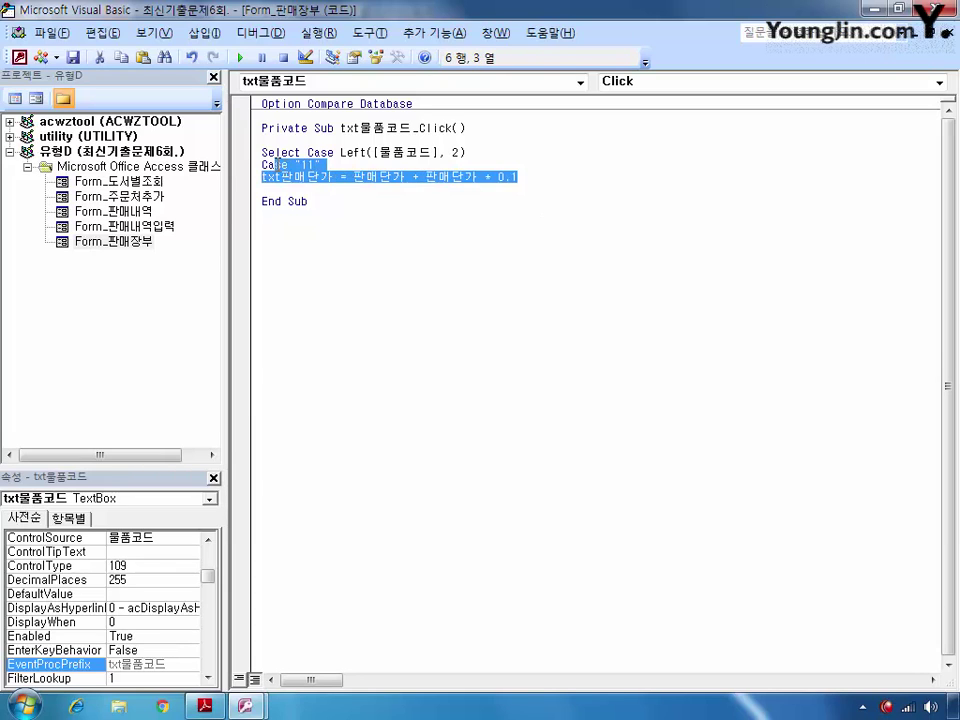
click(533, 175)
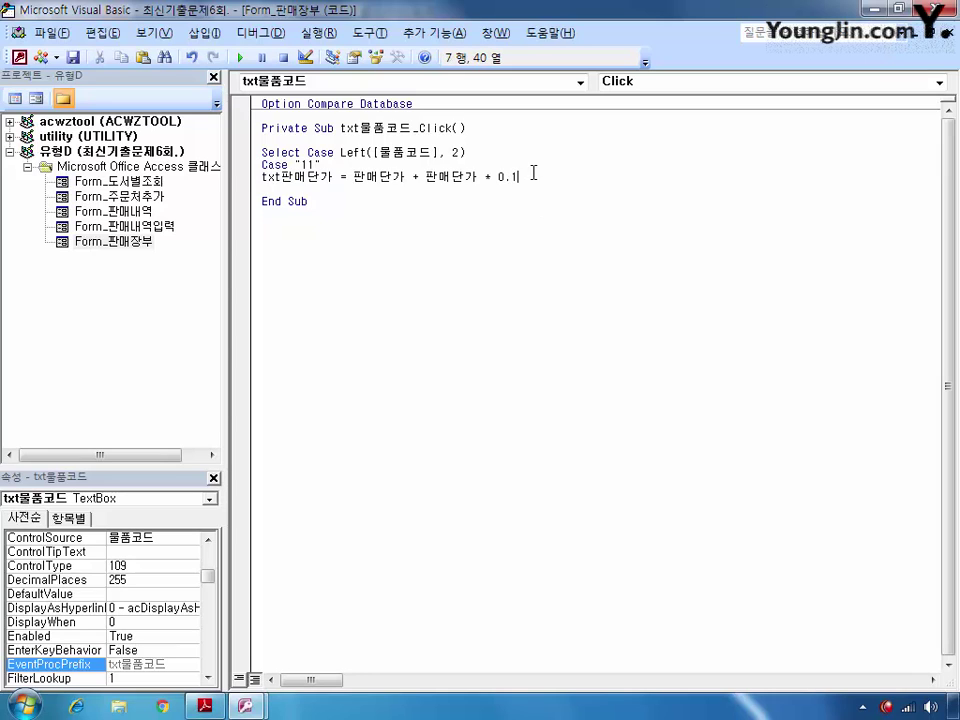
key(Return)
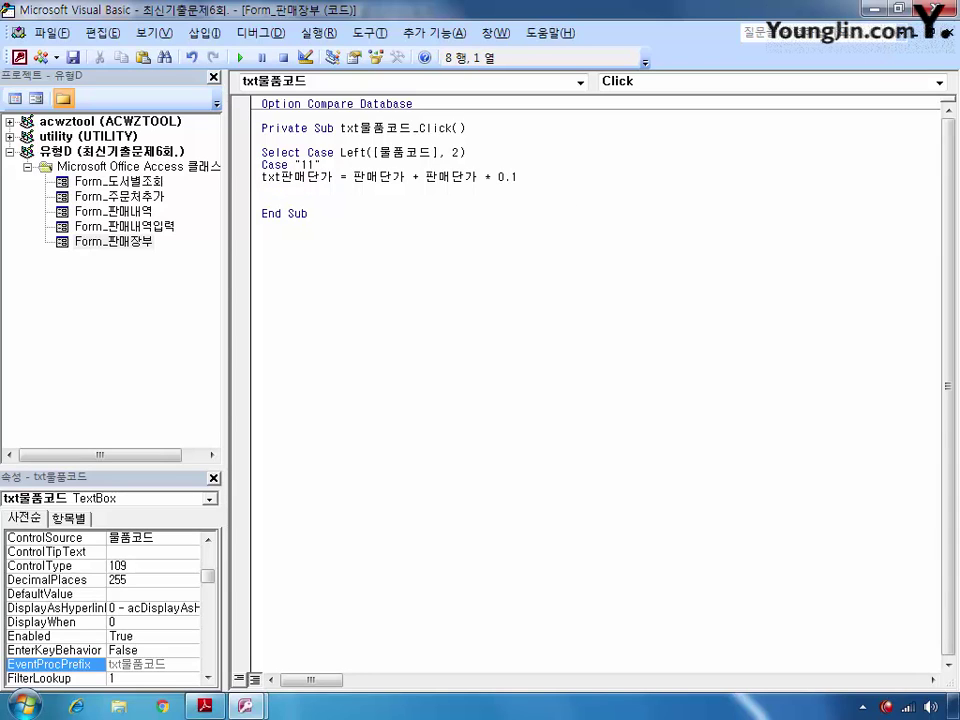
key(Return)
text(Case "11" txt판매단가 = 판매단가 + 판매단가 * 0.1)
key(Return)
key(Return)
text(Case "11" txt판매단가 = 판매단가 + 판매단가 * 0.1)
key(Return)
key(Return)
key(Return)
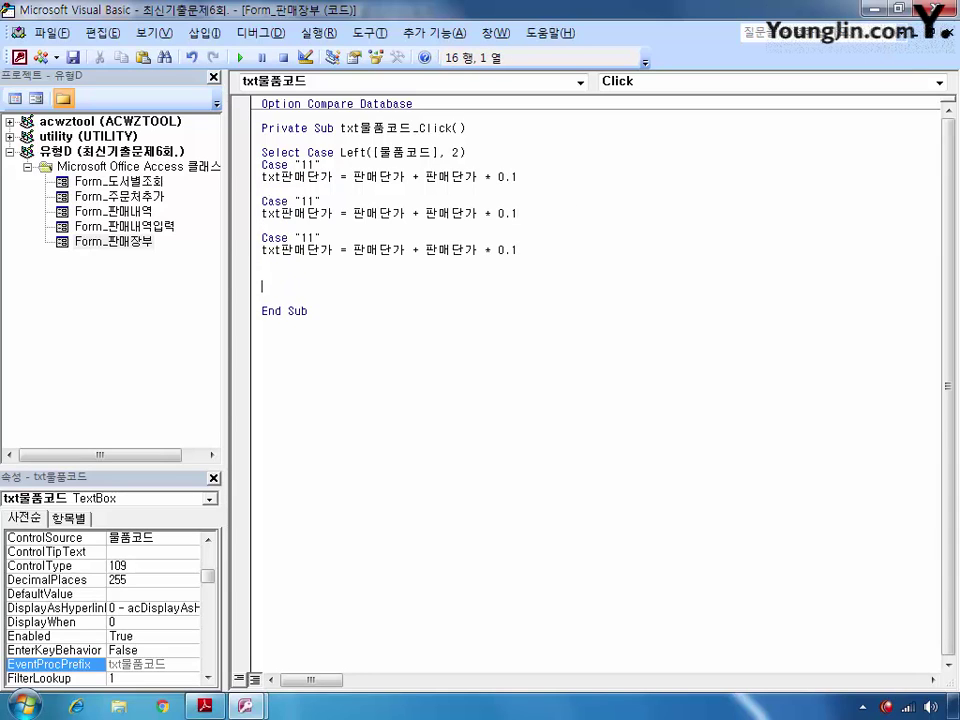
key(BackSpace)
text(Case "11" txt판매단가 = 판매단가 + 판매단가 * 0.1)
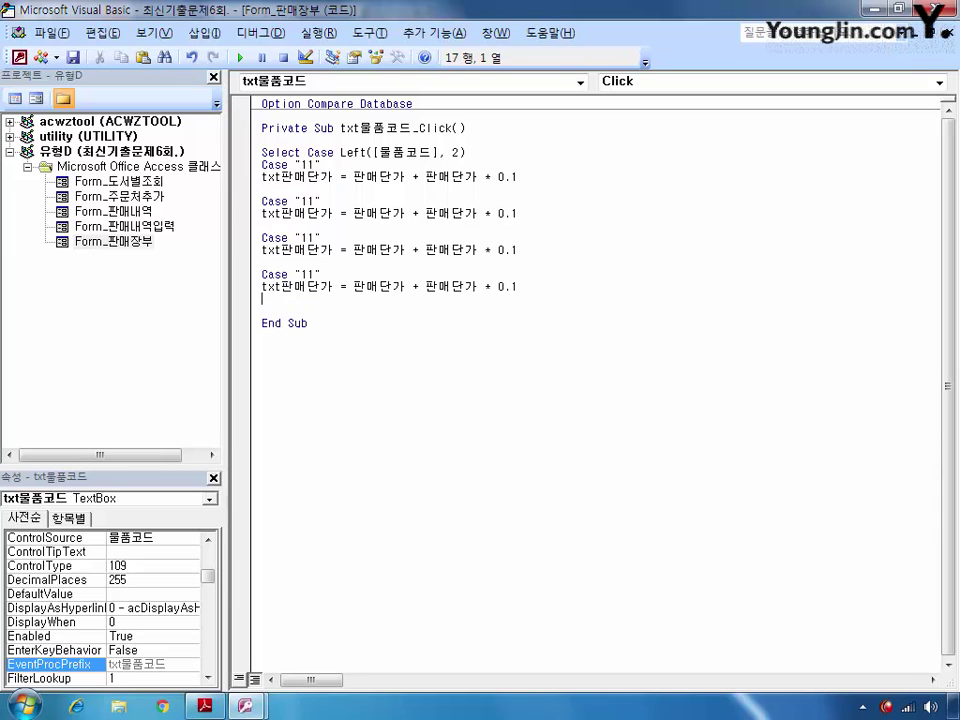
key(Return)
text(Case "11" txt판매단가 = 판매단가 + 판매단가 * 0.1)
key(Return)
key(Return)
text(Case "11" txt판매단가 = 판매단가 + 판매단가 * 0.1)
key(Return)
key(Return)
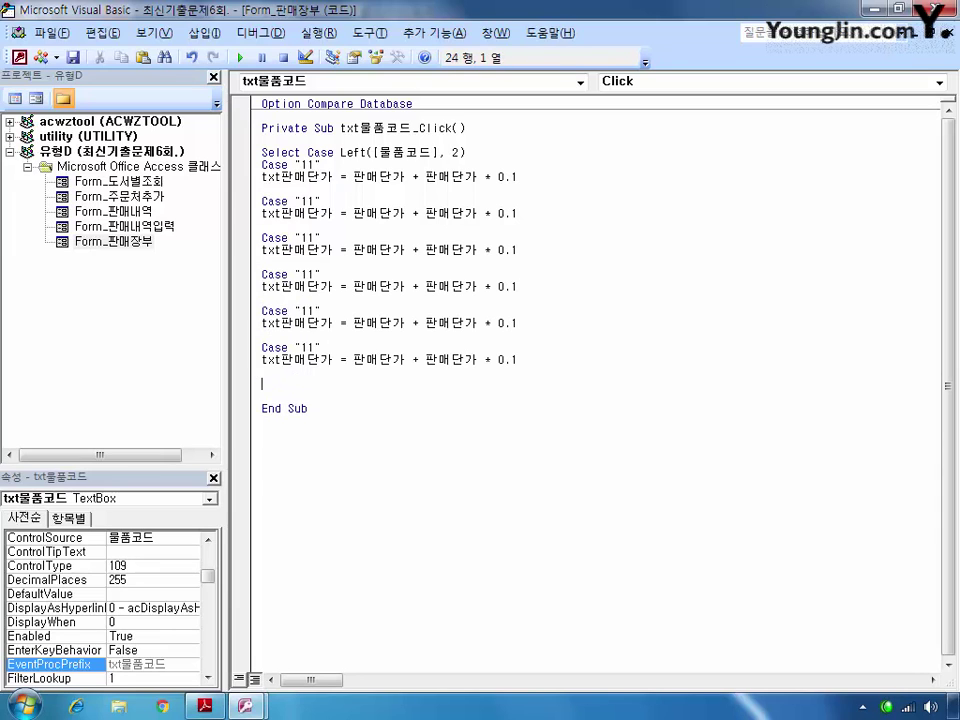
text(Case "11" txt판매단가 = 판매단가 + 판매단가 * 0.1)
Change the values of the six copied Case lines to "21", "31", "41", "51", "61" and "71" in order
click(308, 202)
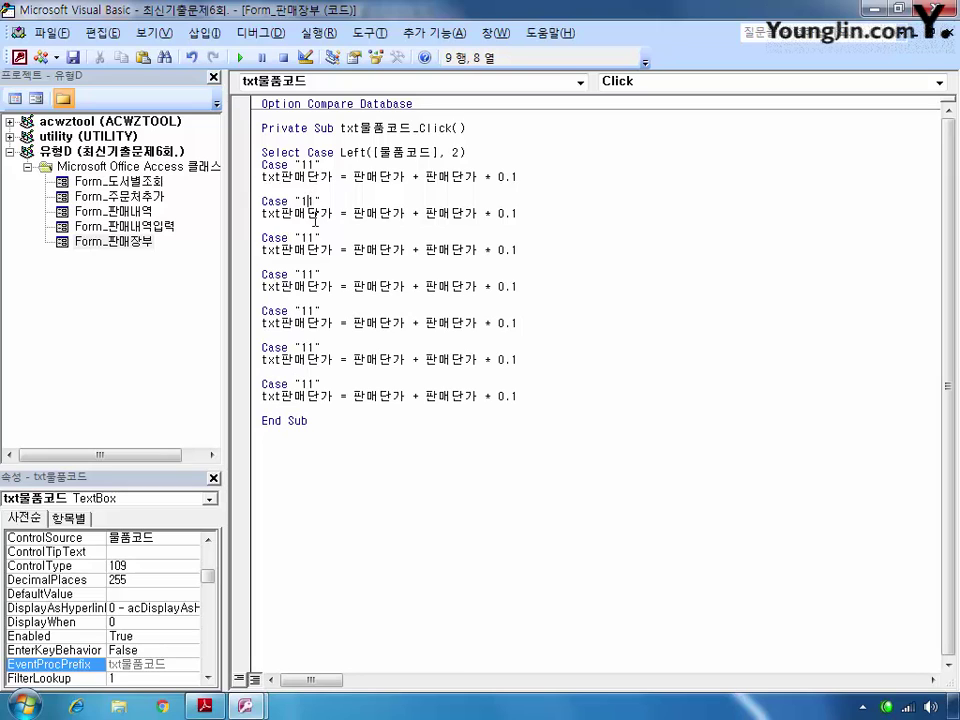
key(BackSpace)
key(Down)
key(Down)
key(Down)
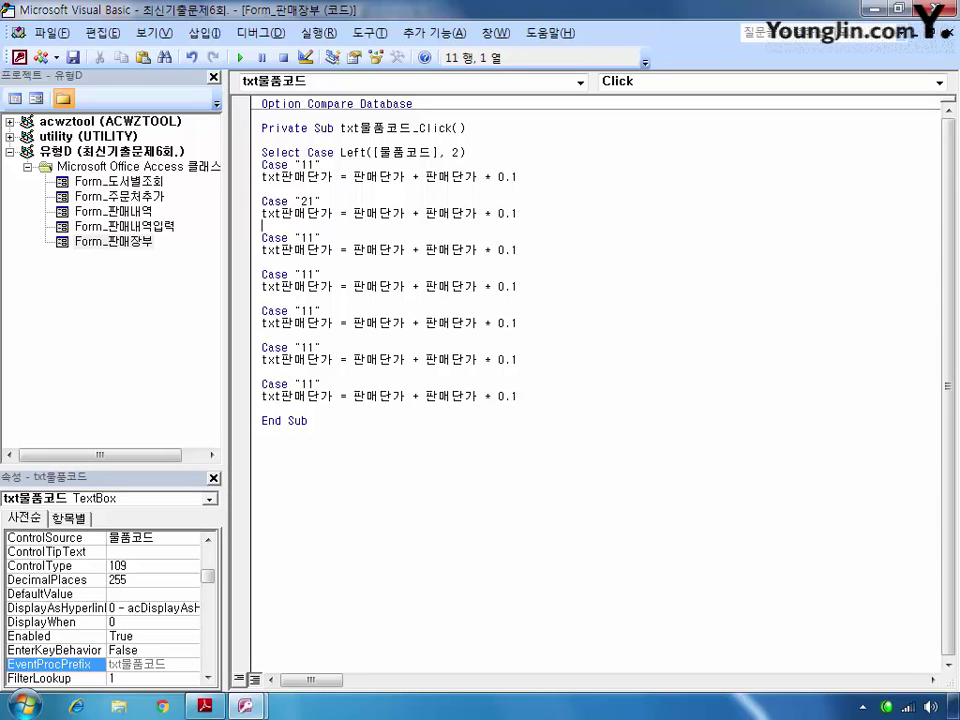
key(BackSpace)
text(3)
key(Down)
key(Down)
key(Down)
key(BackSpace)
text(4)
key(Down)
key(Down)
key(Down)
key(BackSpace)
text(5)
key(Down)
key(Down)
key(Down)
key(BackSpace)
text(6)
key(Down)
key(Down)
key(Down)
text(7)
Set the price multipliers to 0.06 for Case "21", 0.05 for Case "31" and 0.04 for Case "41"
click(540, 212)
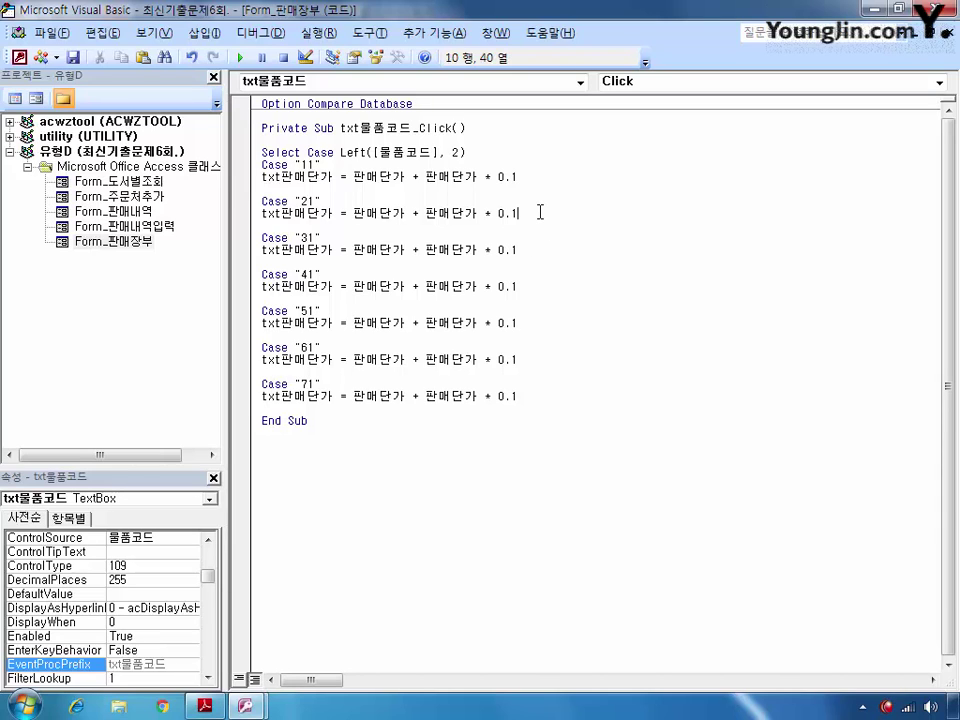
key(BackSpace)
text(06)
key(Down)
key(Down)
key(Down)
key(BackSpace)
text(0)
key(Down)
key(Down)
key(Down)
key(BackSpace)
text(04)
key(Down)
key(Down)
key(Down)
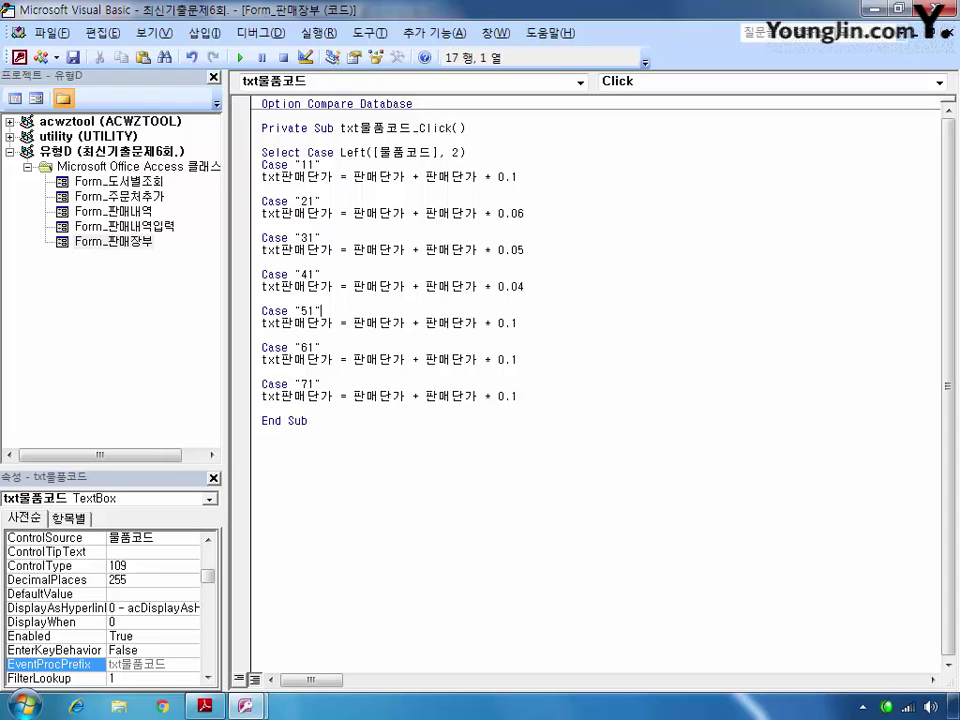